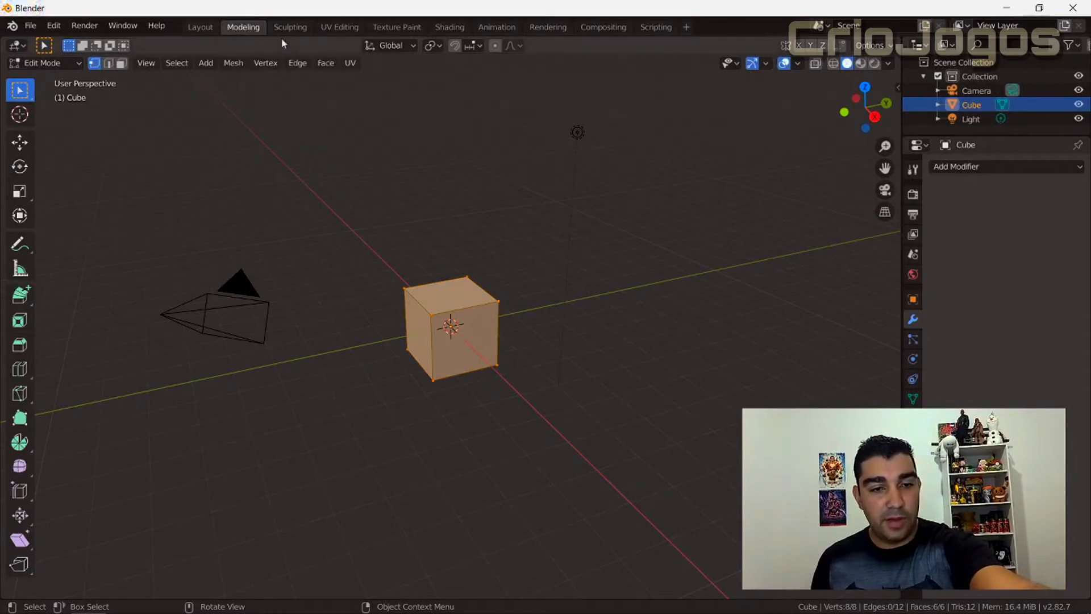
click(19, 304)
click(71, 299)
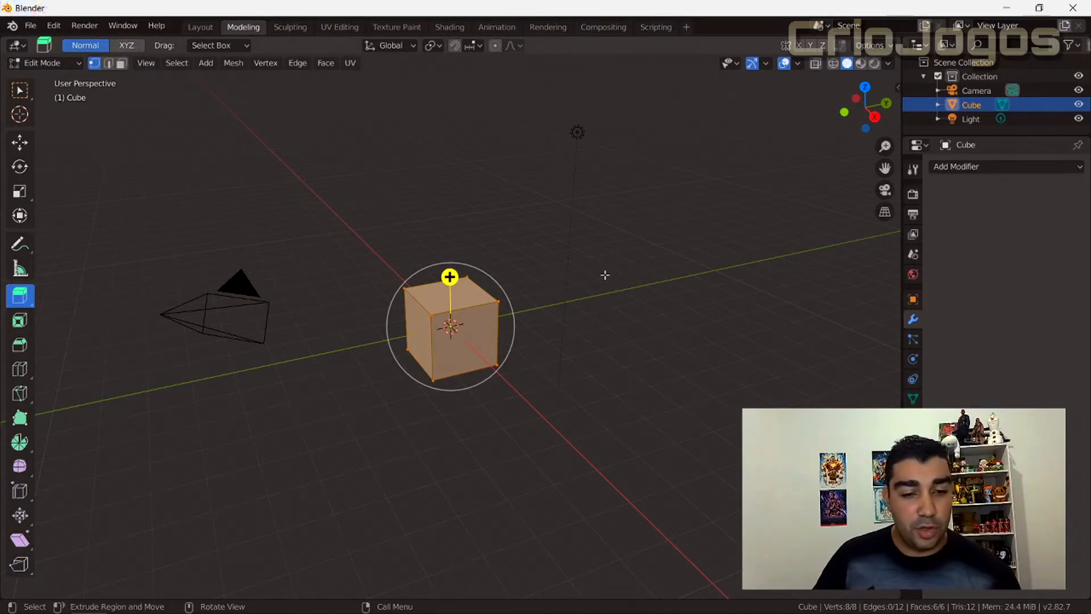
click(20, 90)
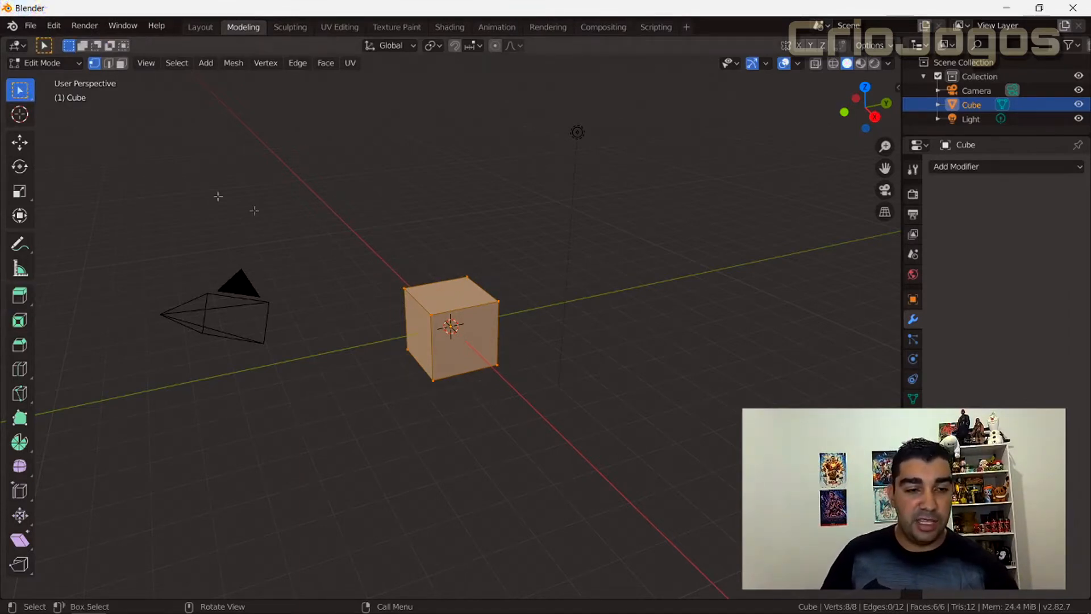
Switch to face selection mode and select only the cube's top face.
click(121, 63)
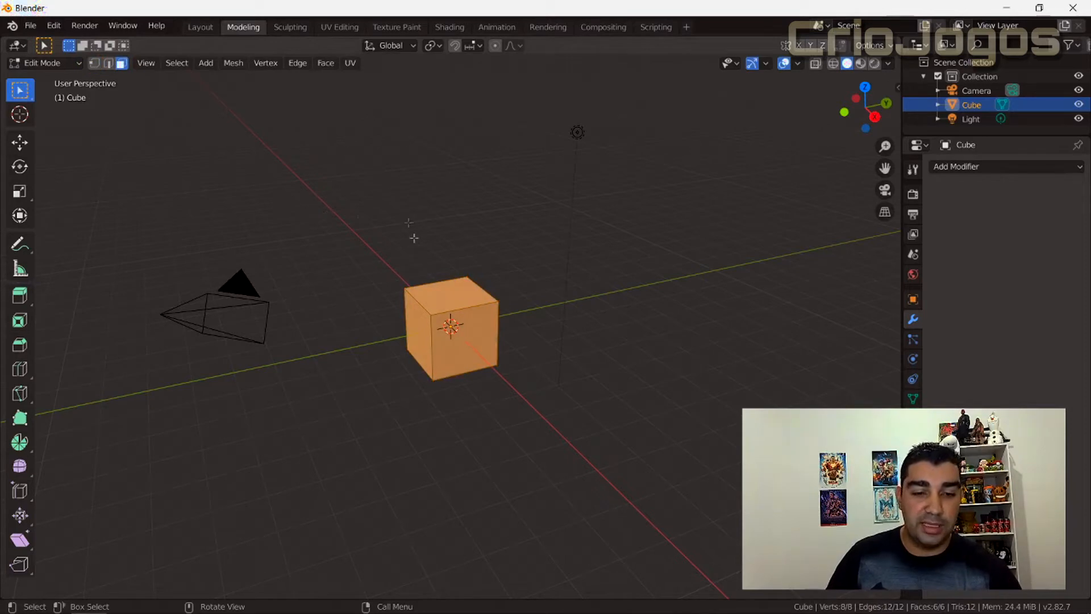
click(414, 239)
click(446, 291)
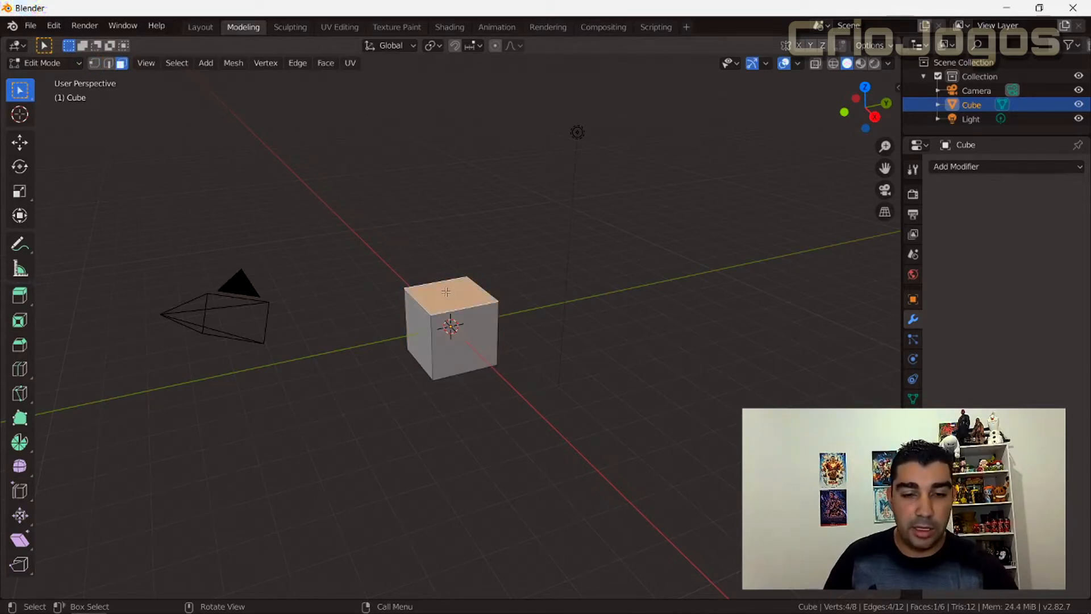
Extrude the cube's top face upward twice, stacking two more segments on the cube.
key(e)
click(450, 213)
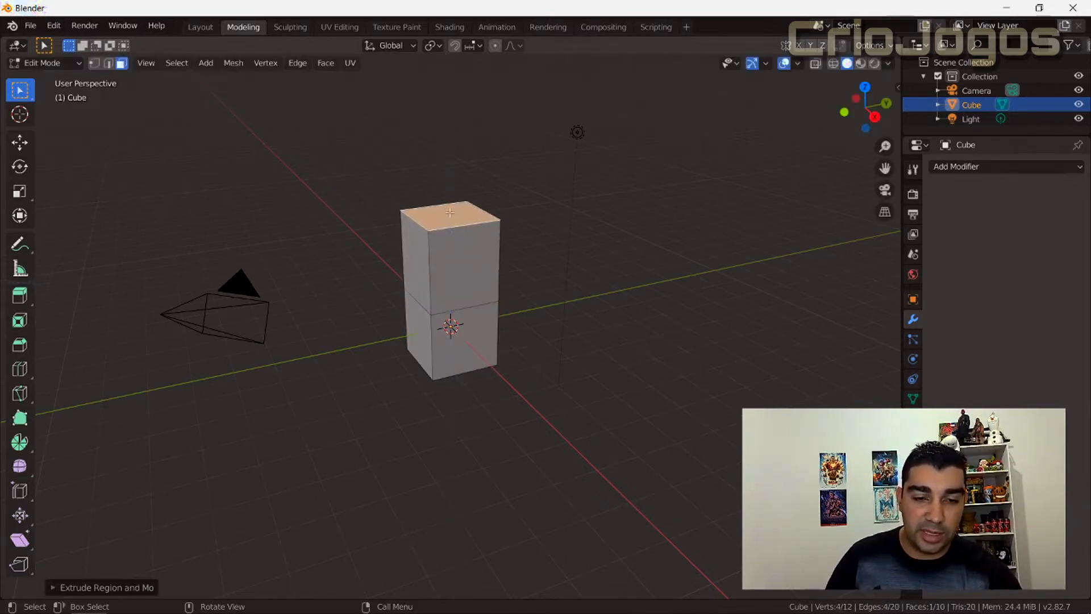
key(e)
click(433, 141)
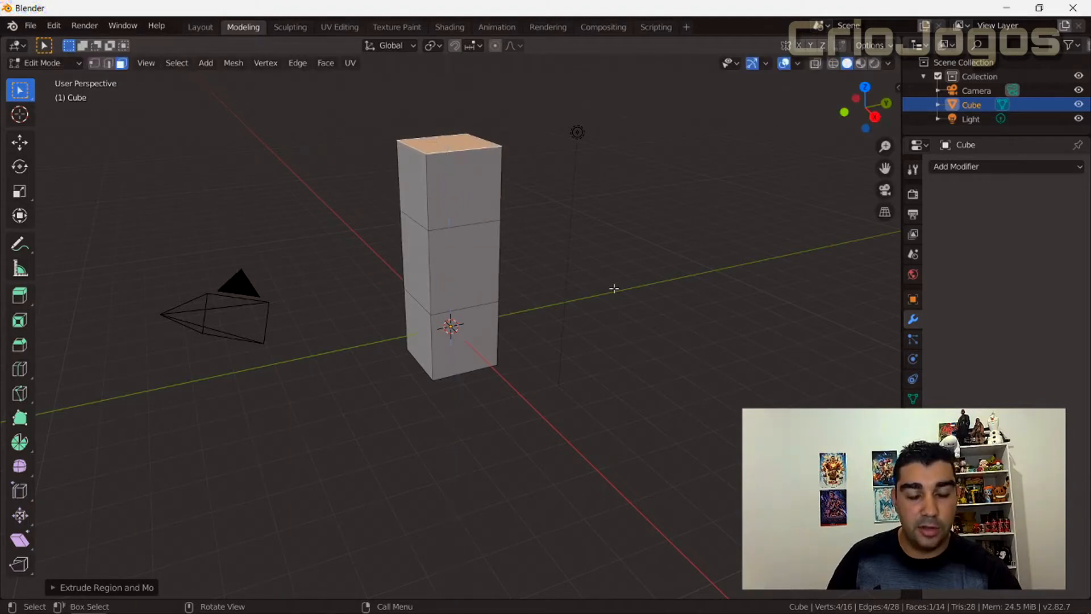
Undo both upward extrusions and the top face selection.
key(ctrl+z)
key(ctrl+z)
key(ctrl+z)
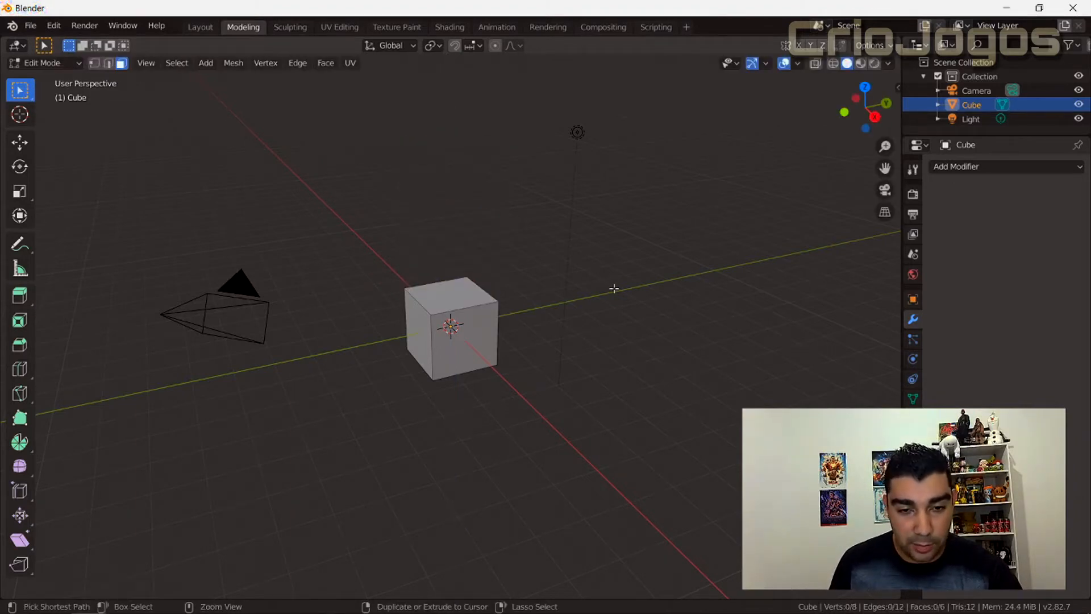
Select the cube's top face, start an upward extrusion, and cancel its movement in place.
click(464, 290)
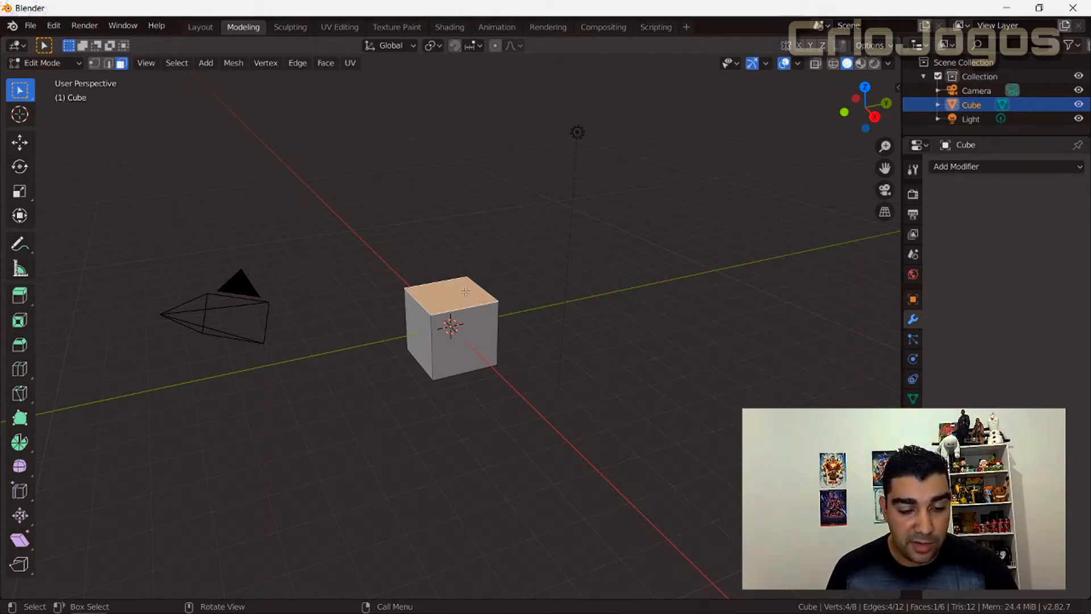
key(e)
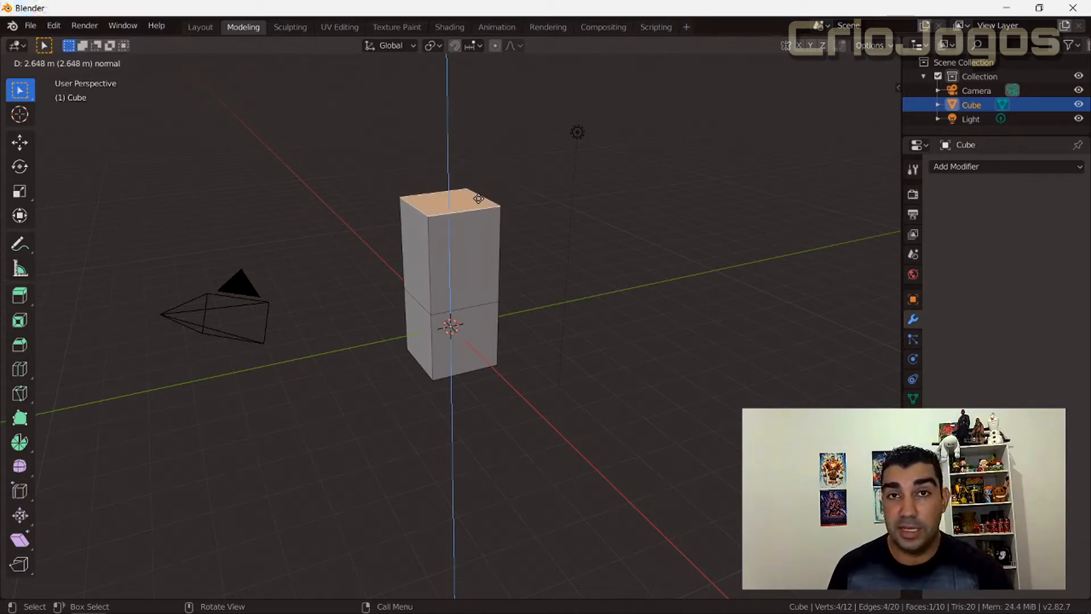
right_click(478, 199)
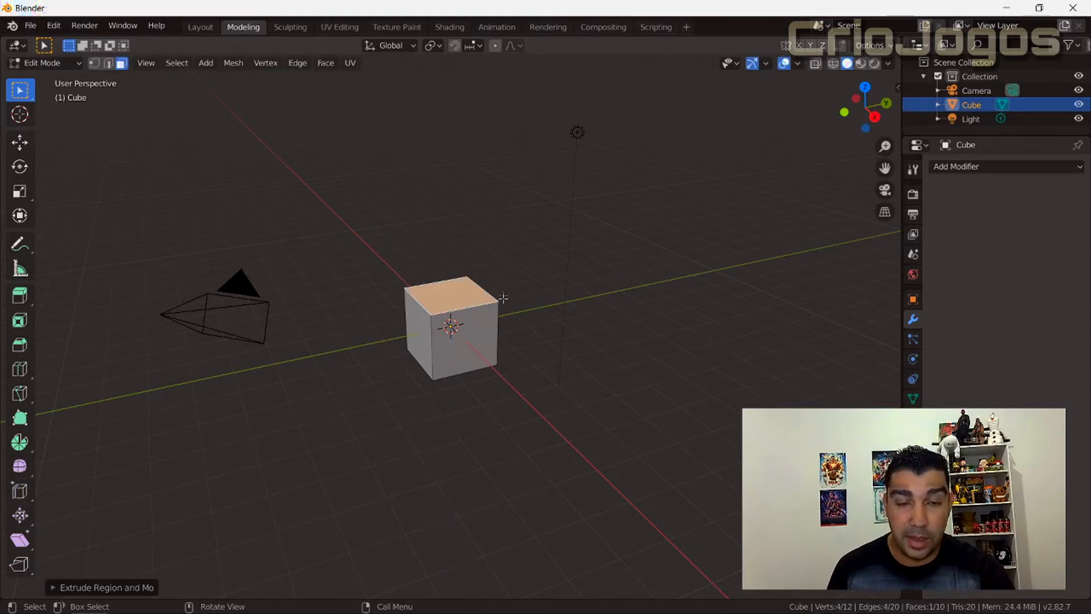
Raise the duplicated top face along Z with the Move tool and inspect the new edge loop on the sides.
scroll(503, 298, up, 2)
middle_drag(502, 298, 509, 273)
scroll(509, 273, down, 5)
middle_drag(431, 272, 163, 212)
click(19, 142)
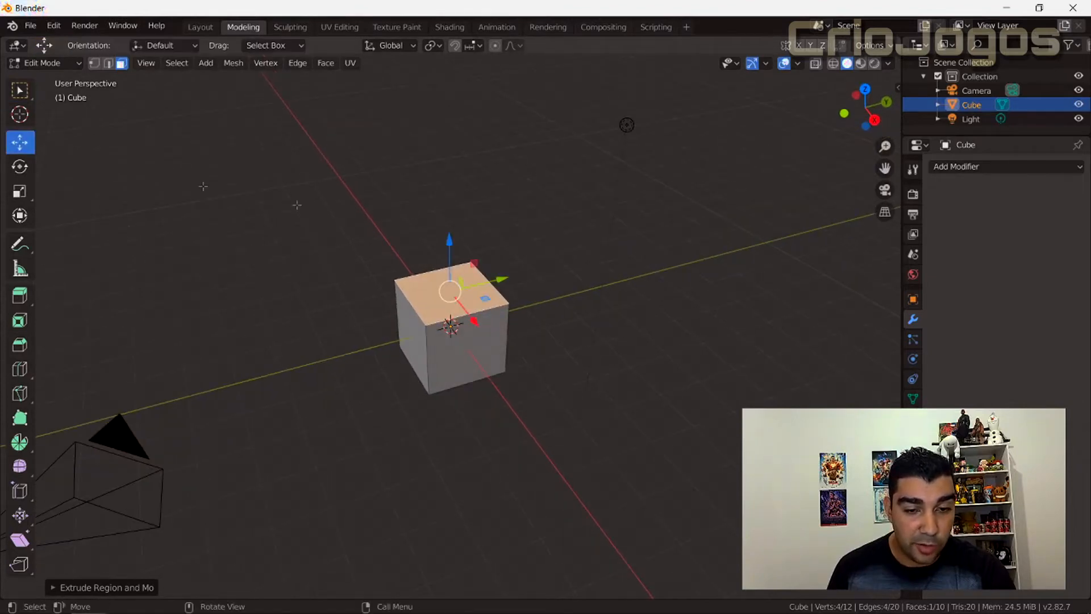
drag(457, 248, 458, 201)
scroll(483, 278, up, 5)
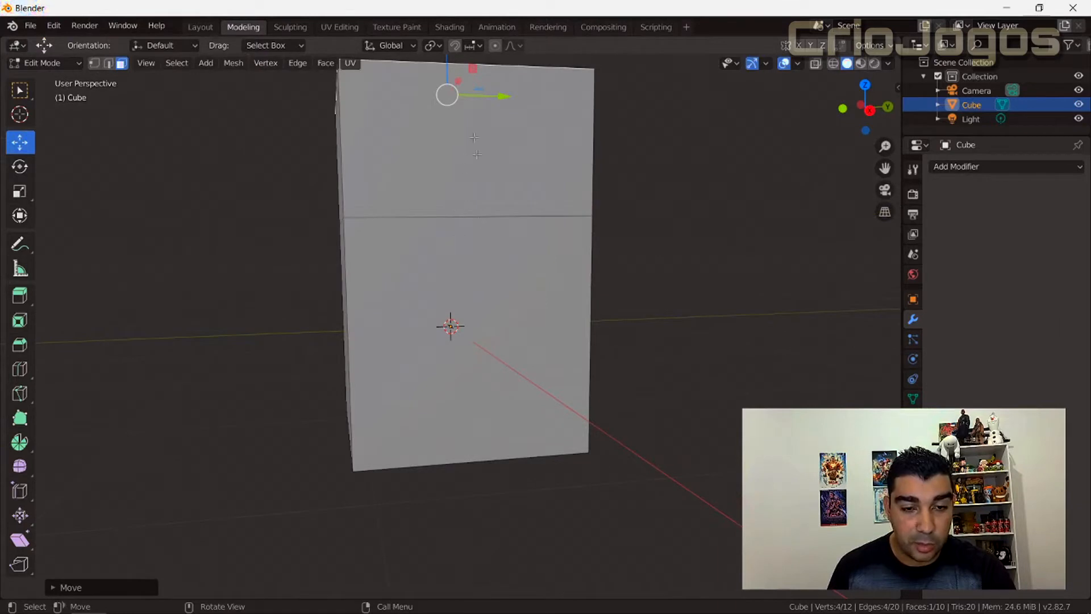
middle_drag(478, 219, 487, 253)
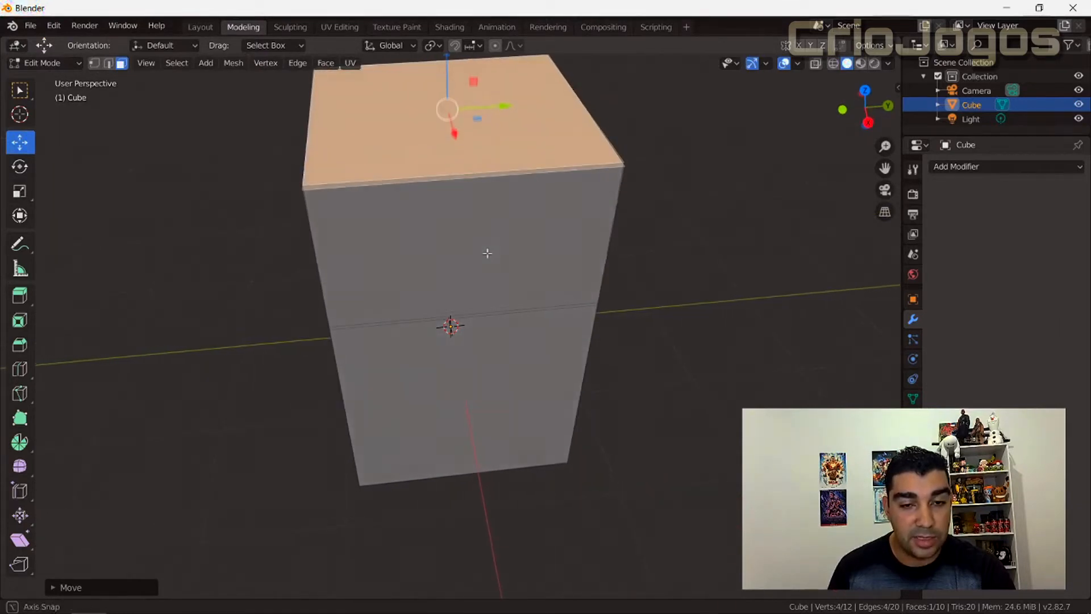
scroll(487, 253, down, 5)
drag(455, 188, 454, 174)
Undo the face moves and the cancelled extrusion to restore the plain cube.
key(ctrl+z)
key(ctrl+z)
key(ctrl+z)
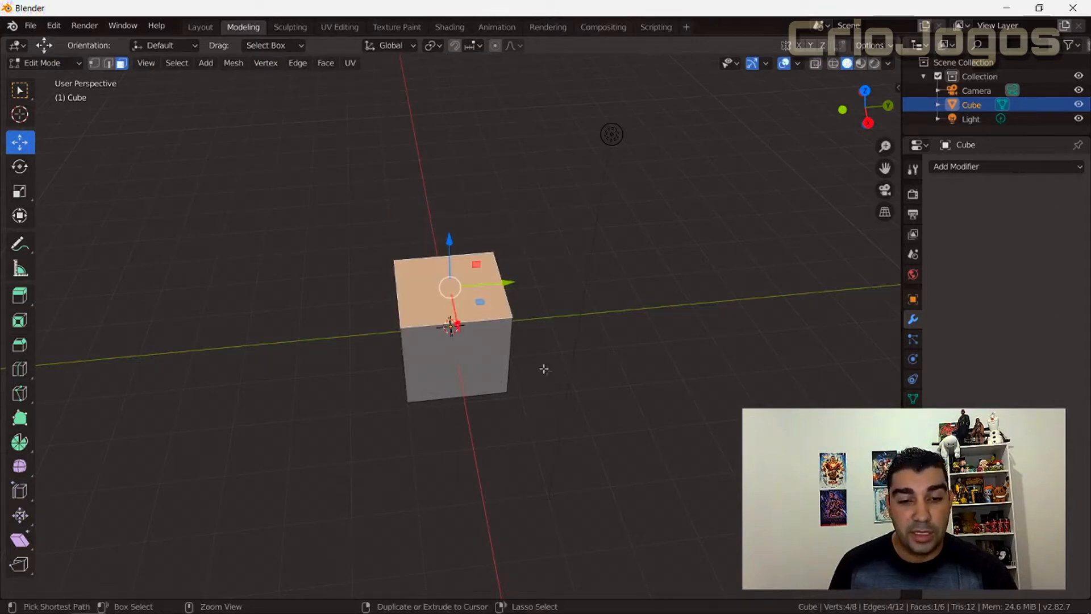
Try raising the top face slightly along Z and extruding it about 2.18 m upward, undoing each.
drag(449, 236, 450, 220)
key(ctrl+z)
key(e)
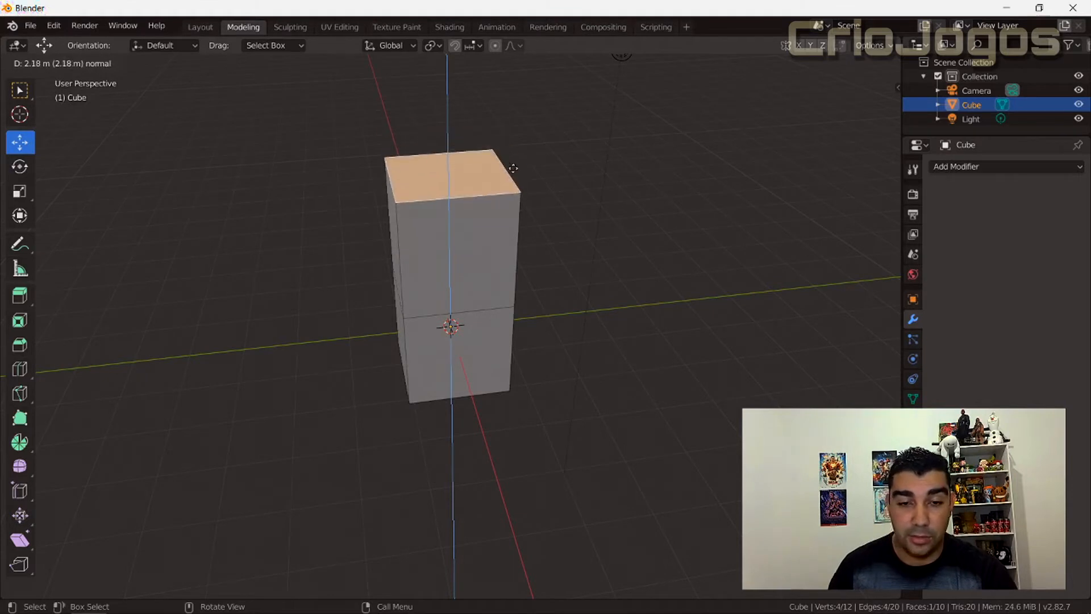
click(513, 169)
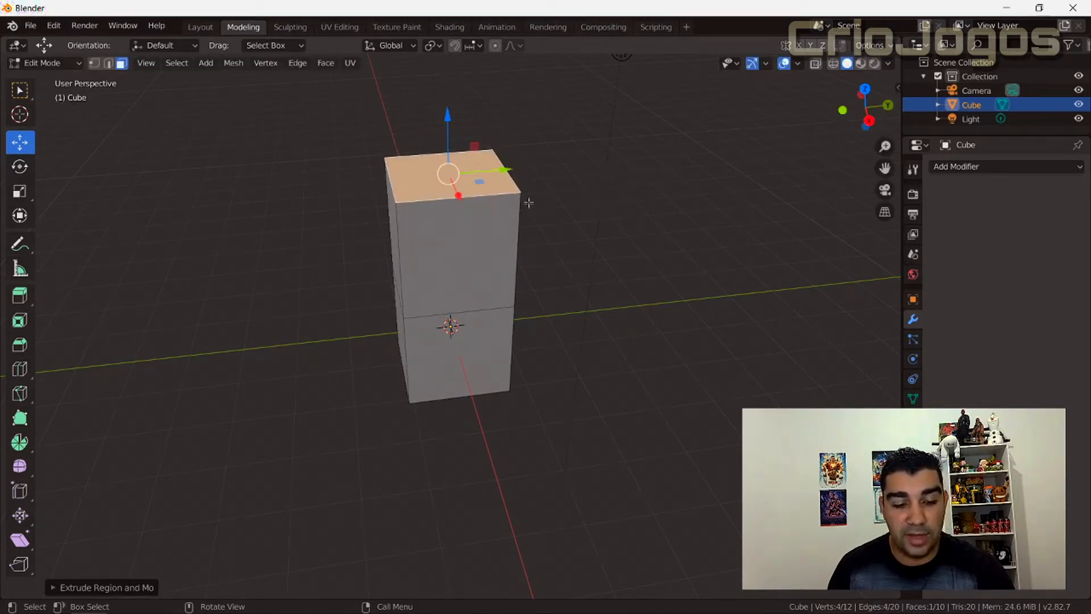
key(ctrl+z)
Raise the top face along Z without extruding, lower it to slightly above its starting height, and reselect it.
drag(450, 243, 441, 148)
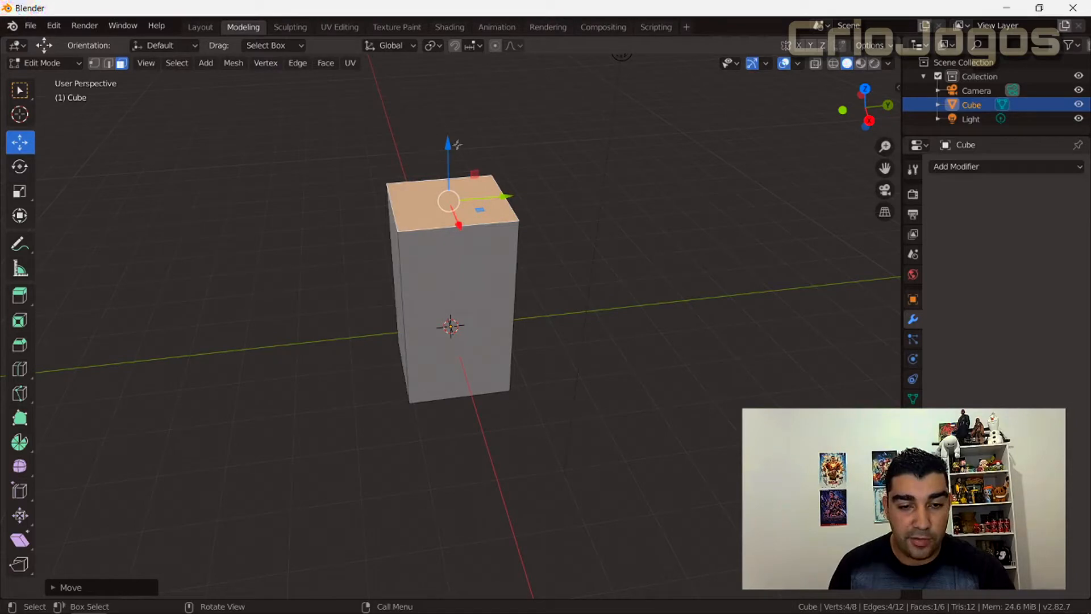
drag(448, 154, 450, 211)
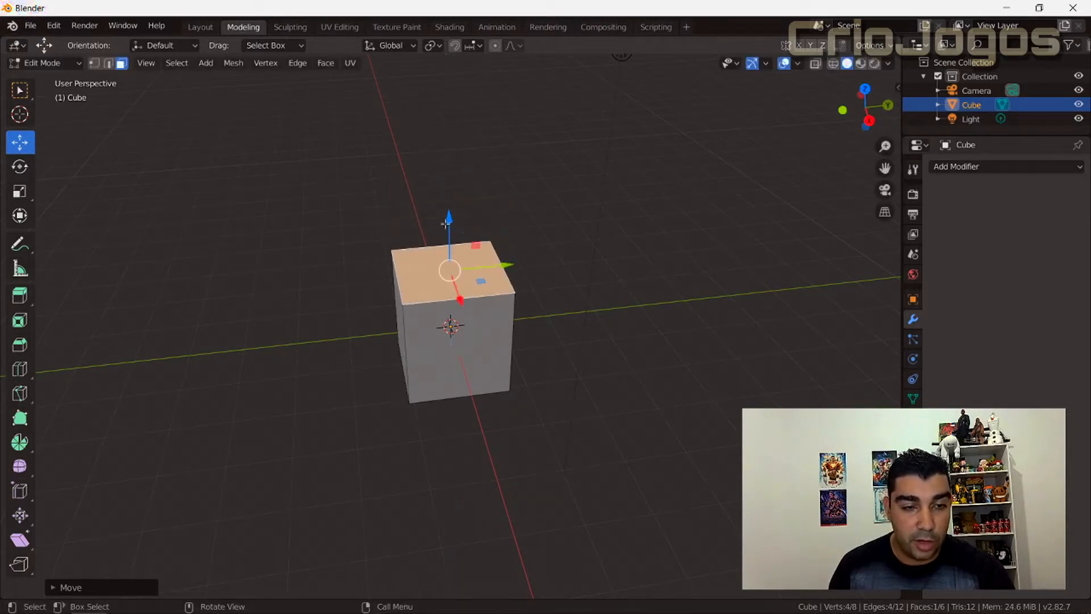
click(550, 196)
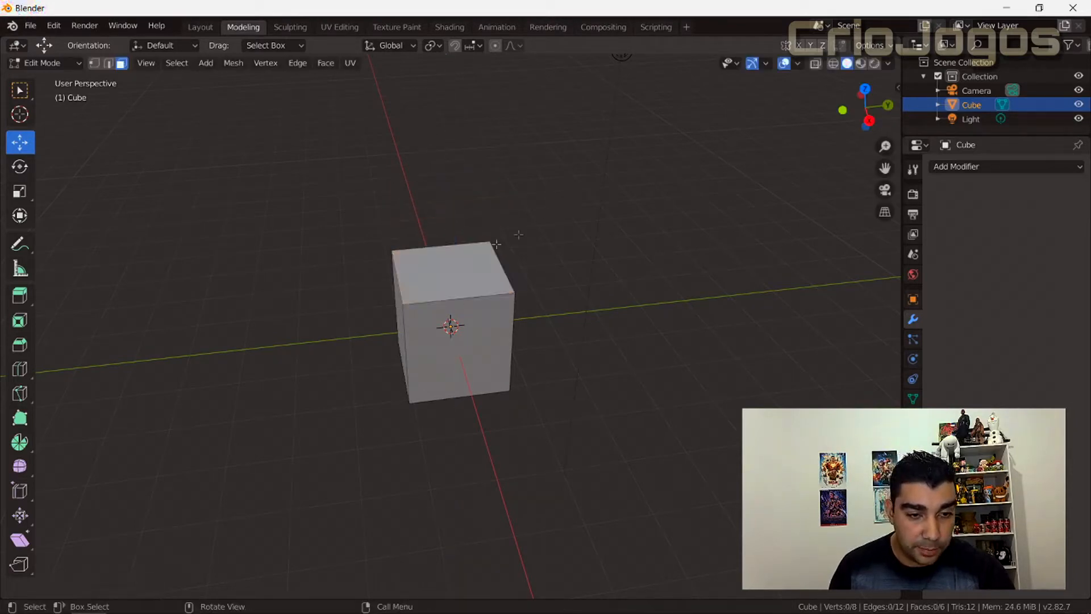
click(449, 274)
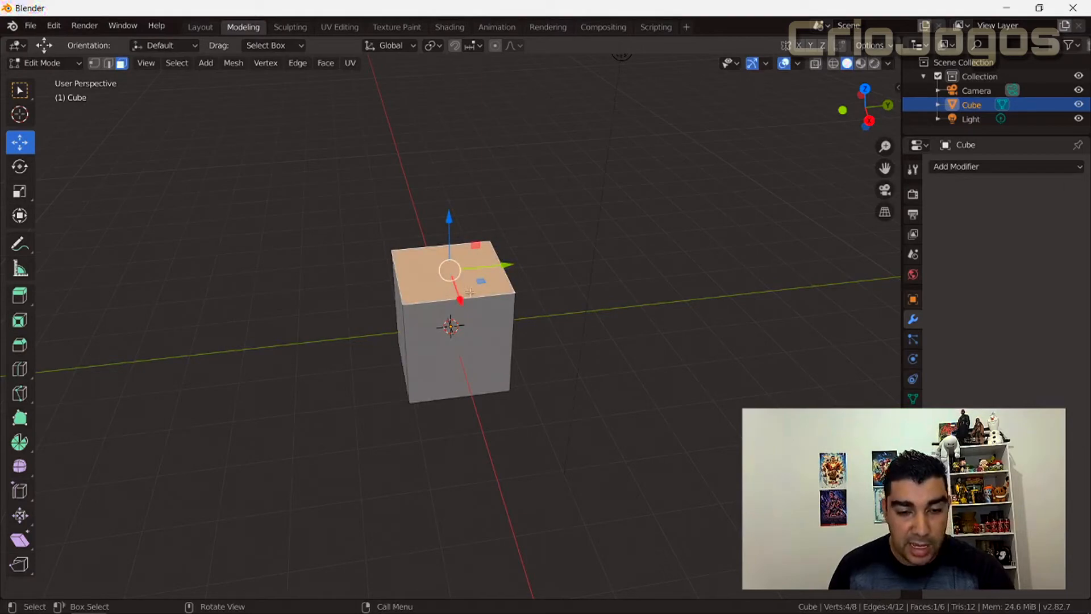
Extrude the top face about 2.2 m upward and undo the extrusion.
key(e)
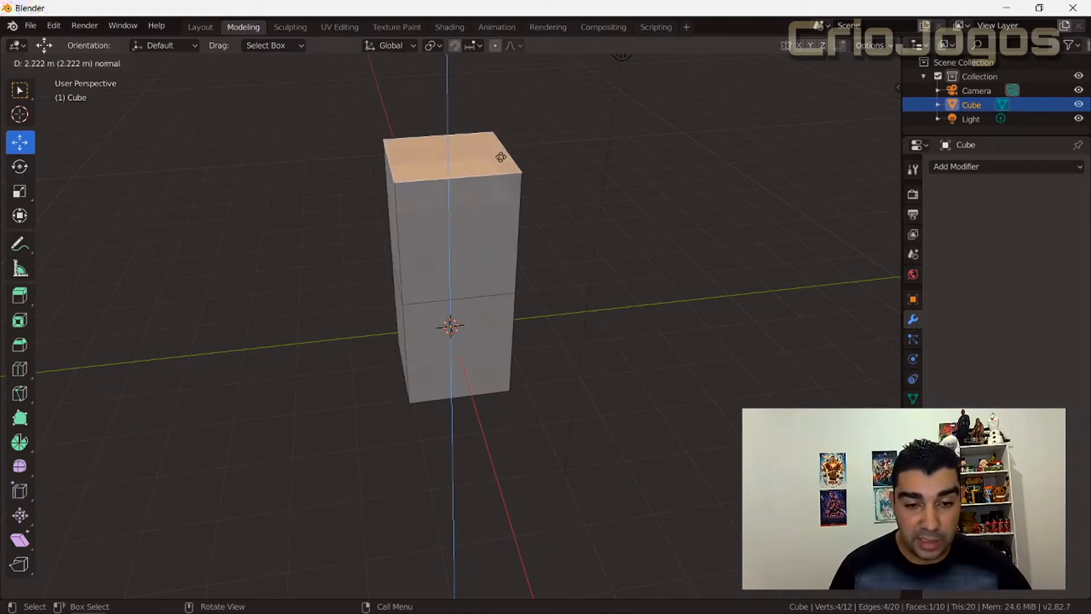
click(522, 174)
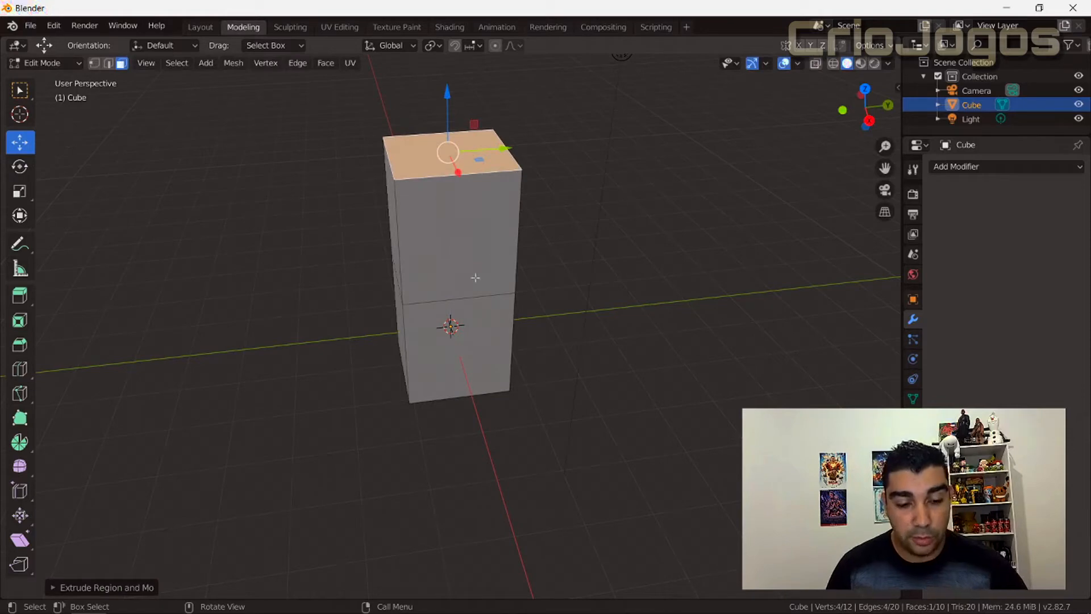
key(ctrl+z)
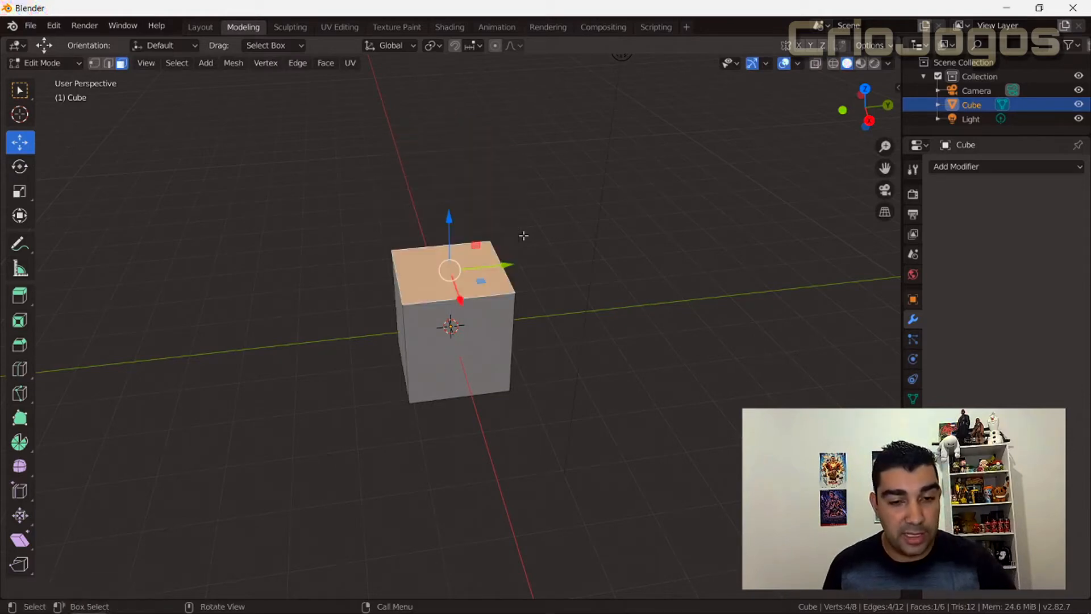
Move the top face up a tiny amount along Z and reselect it.
mouse_move(448, 223)
mouse_down()
mouse_move(448, 198)
mouse_move(449, 219)
mouse_up()
click(577, 274)
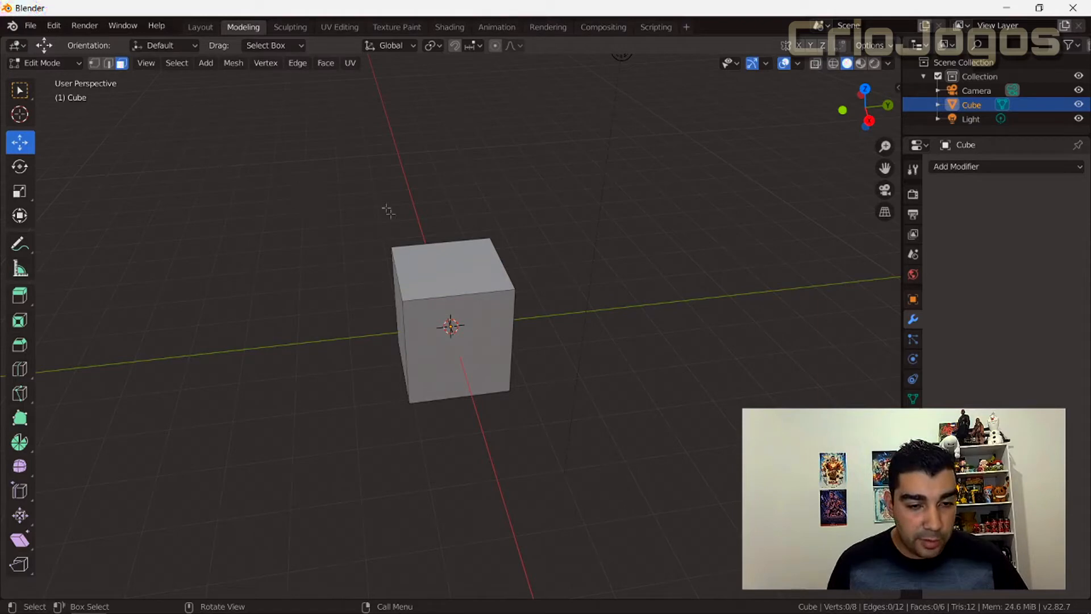
click(460, 256)
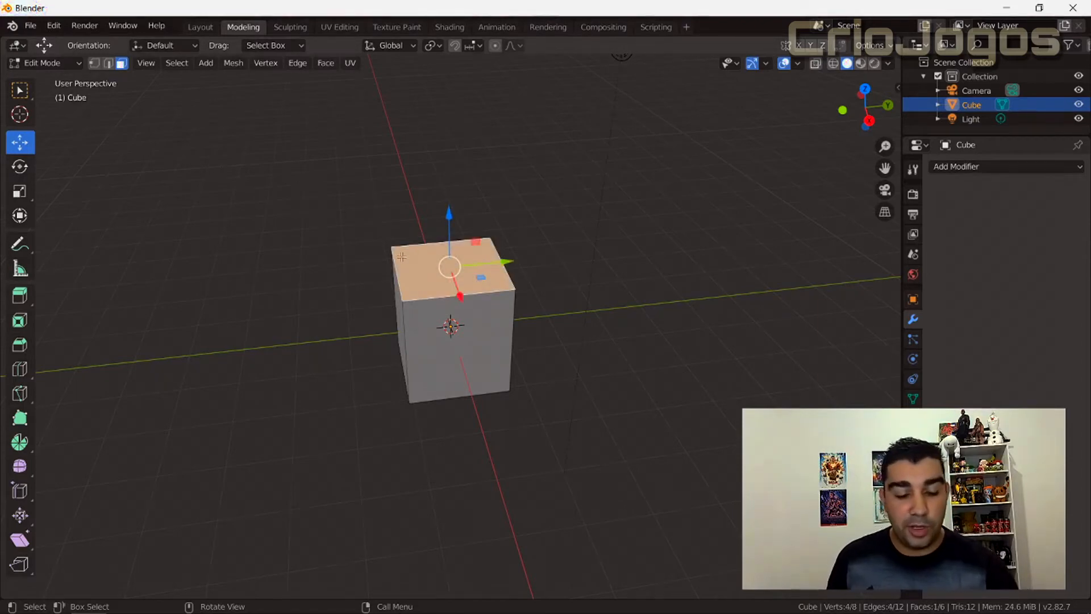
Extrude the top face sideways along the global Y axis and raise the new face along Z.
key(e)
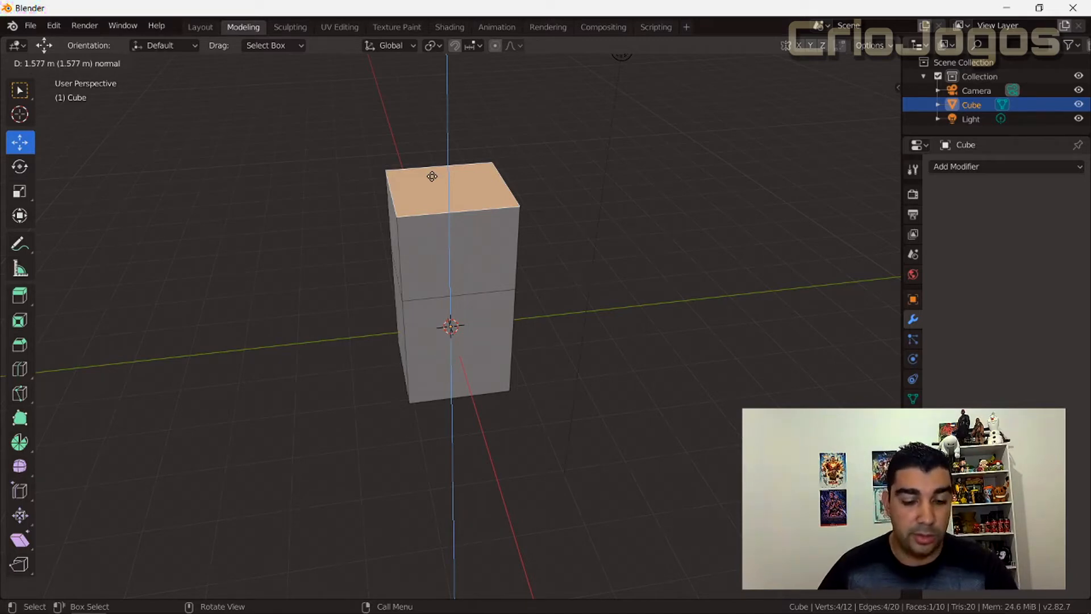
key(y)
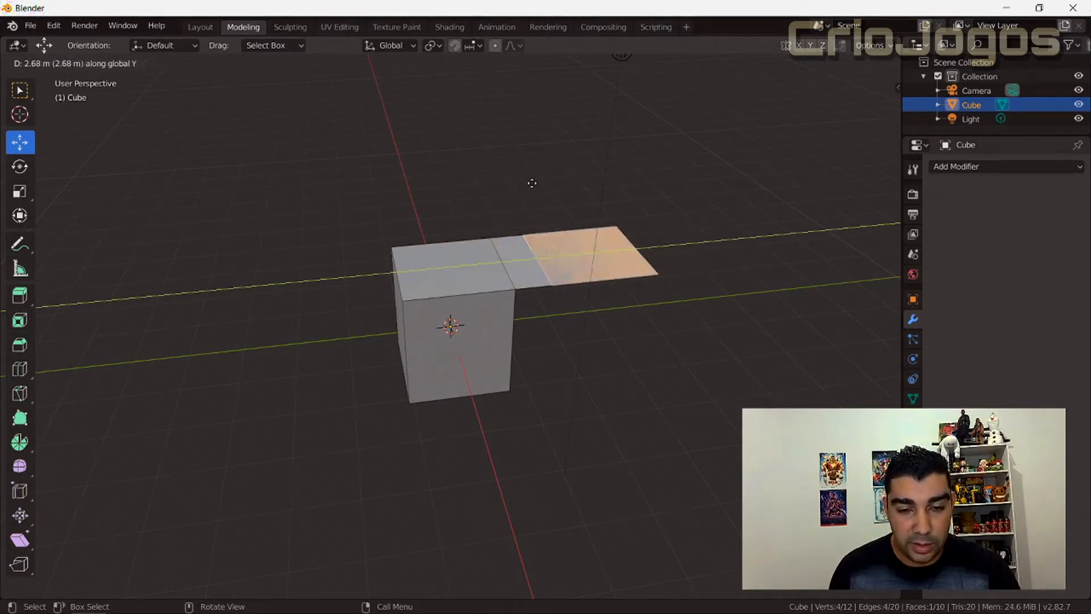
click(586, 202)
drag(589, 201, 578, 150)
Undo the raised face and the sideways extrusion, and select the cube's top face again.
key(ctrl+z)
key(ctrl+z)
key(ctrl+z)
key(ctrl+z)
click(463, 284)
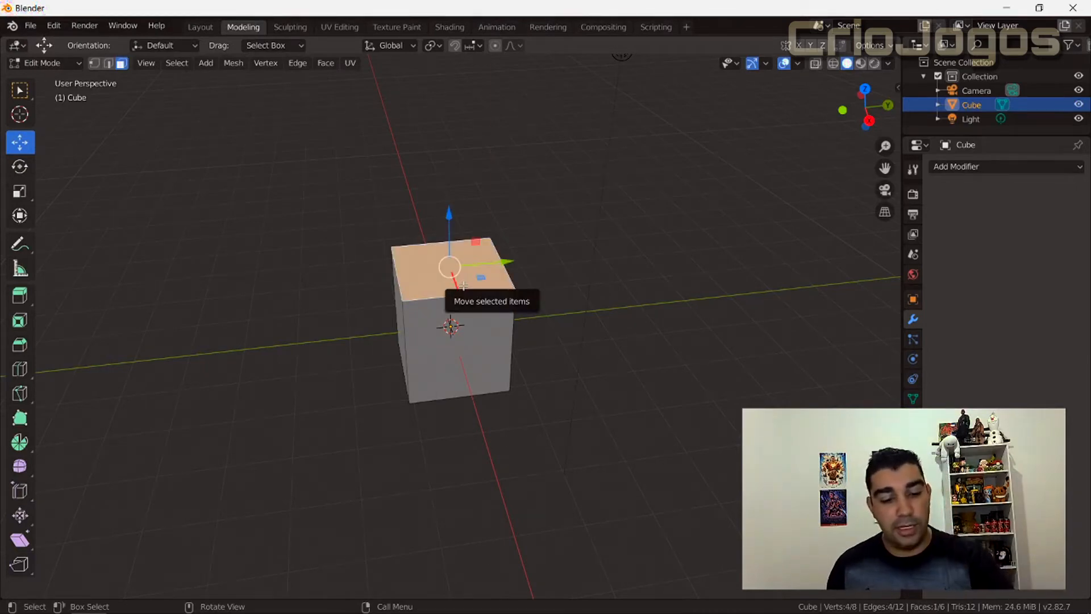
Extrude the top face about 3 m along the global Y axis and lift the new face along Z into a slanted arm.
key(e)
key(y)
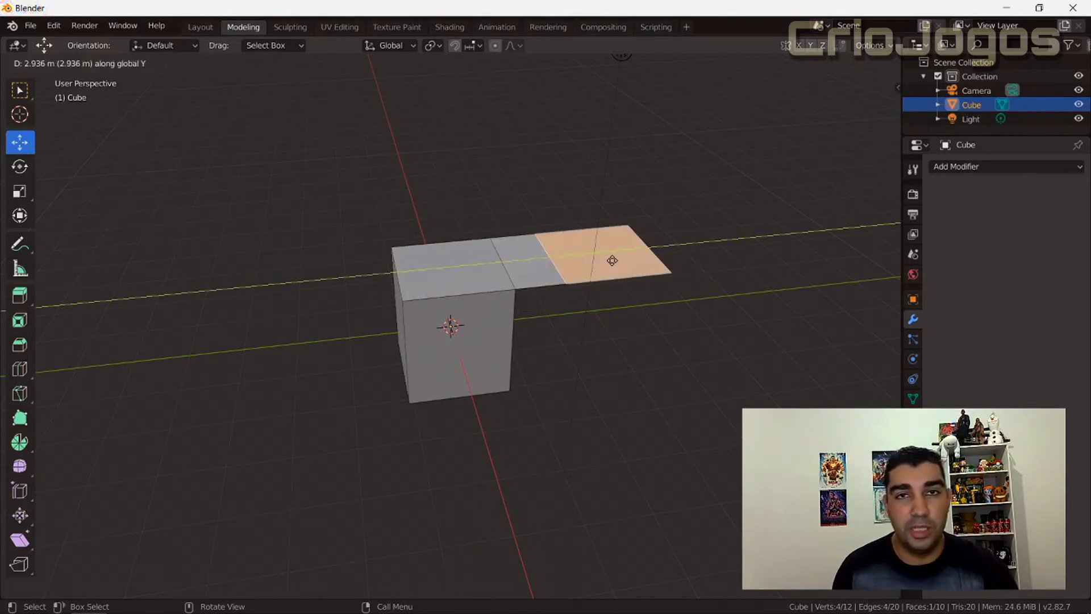
click(614, 260)
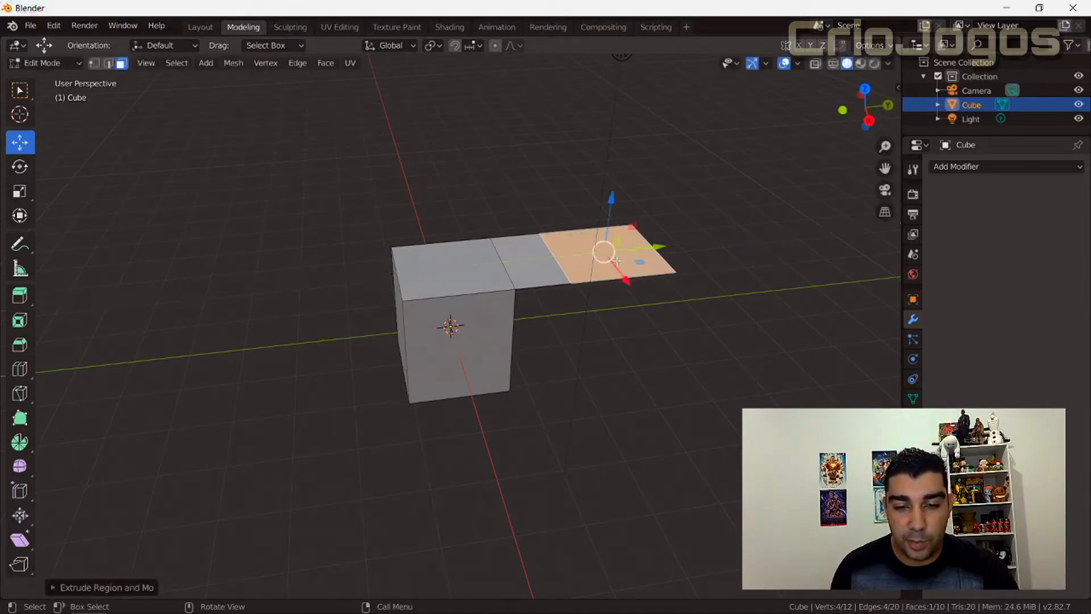
drag(611, 206, 608, 151)
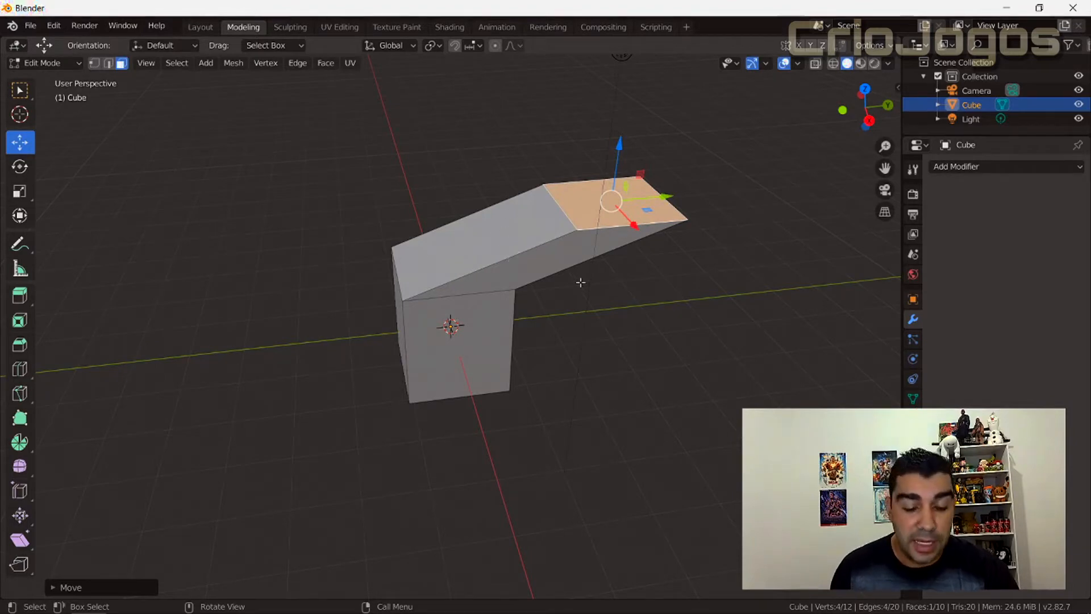
Undo the lifted face and the Y-axis extrusion.
key(ctrl+z)
key(ctrl+z)
key(ctrl+z)
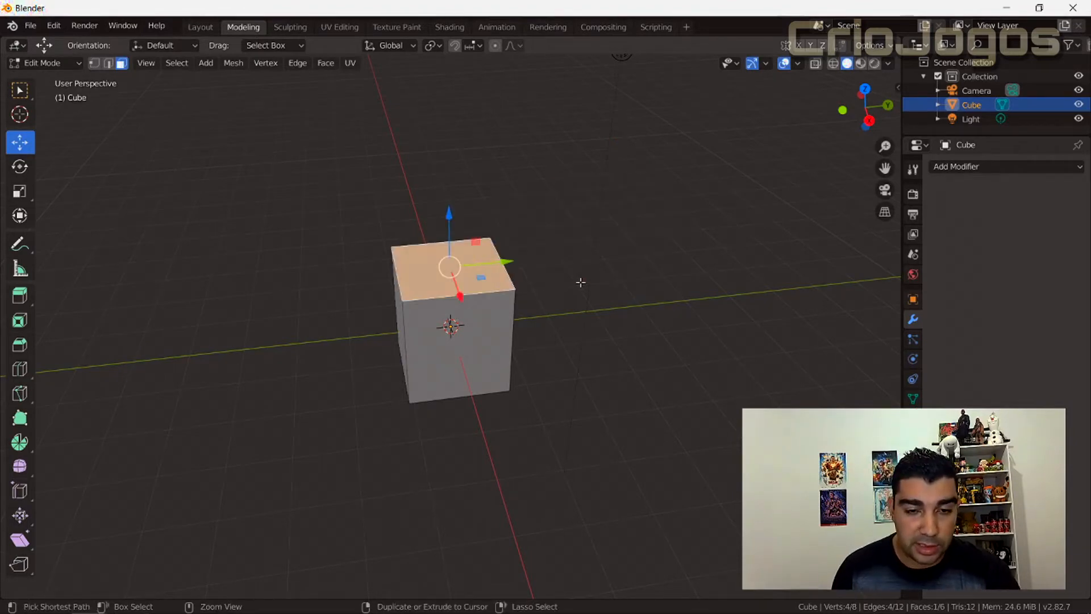
Extrude the cube's top face along the global X axis and undo the extrusion.
click(442, 264)
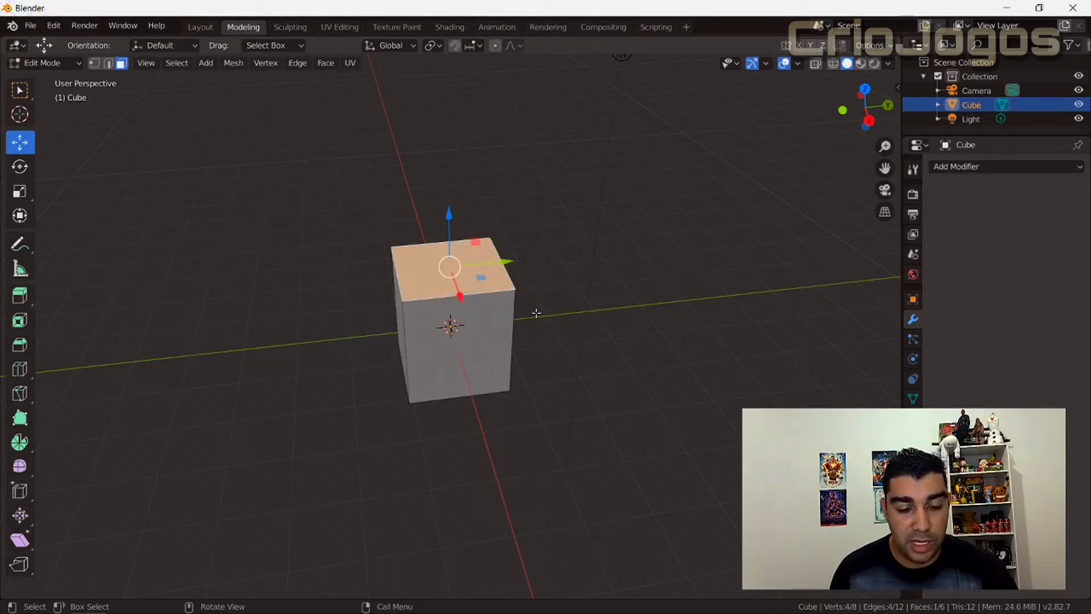
key(e)
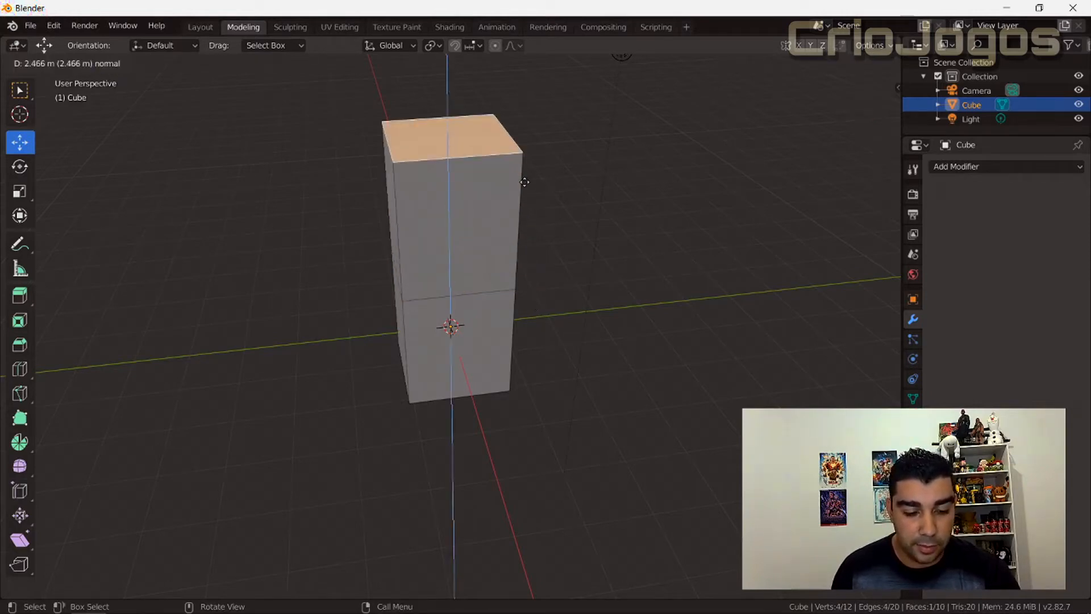
key(x)
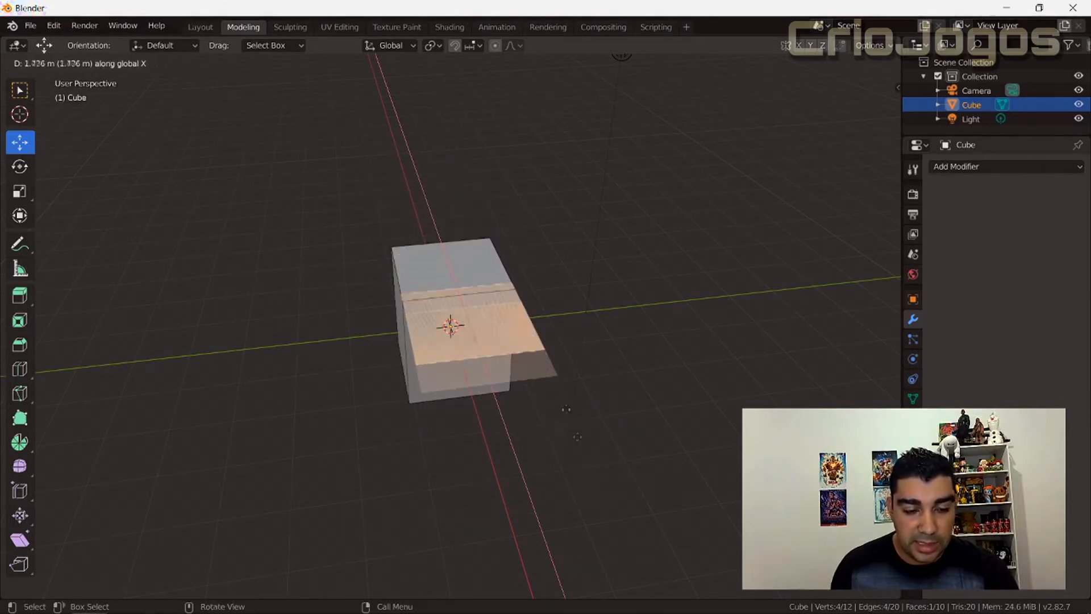
click(581, 444)
key(ctrl+z)
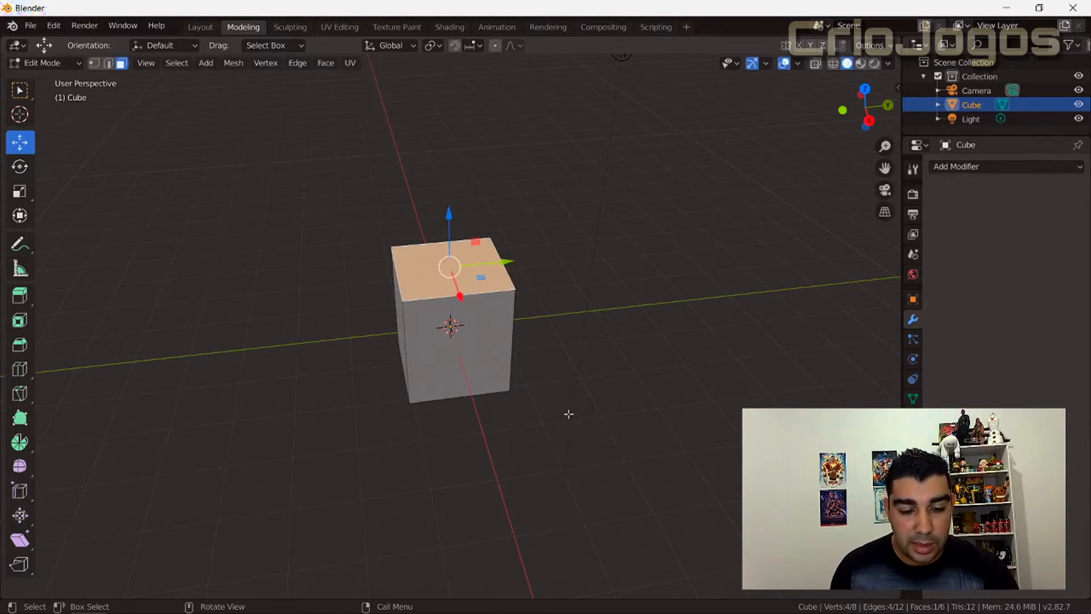
Try extruding the top face along its local Z axis.
key(e)
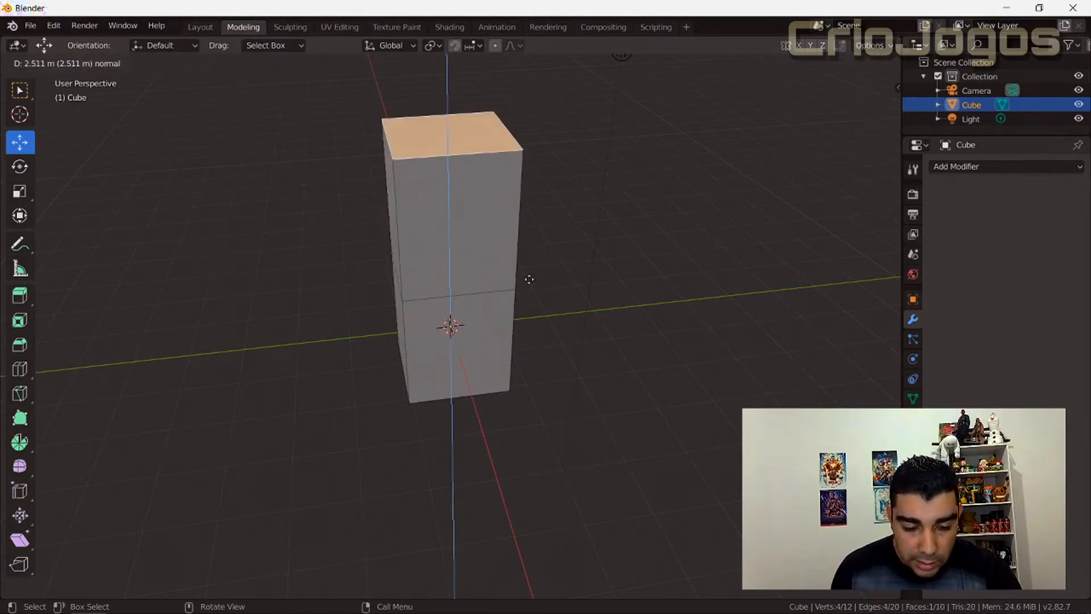
key(z)
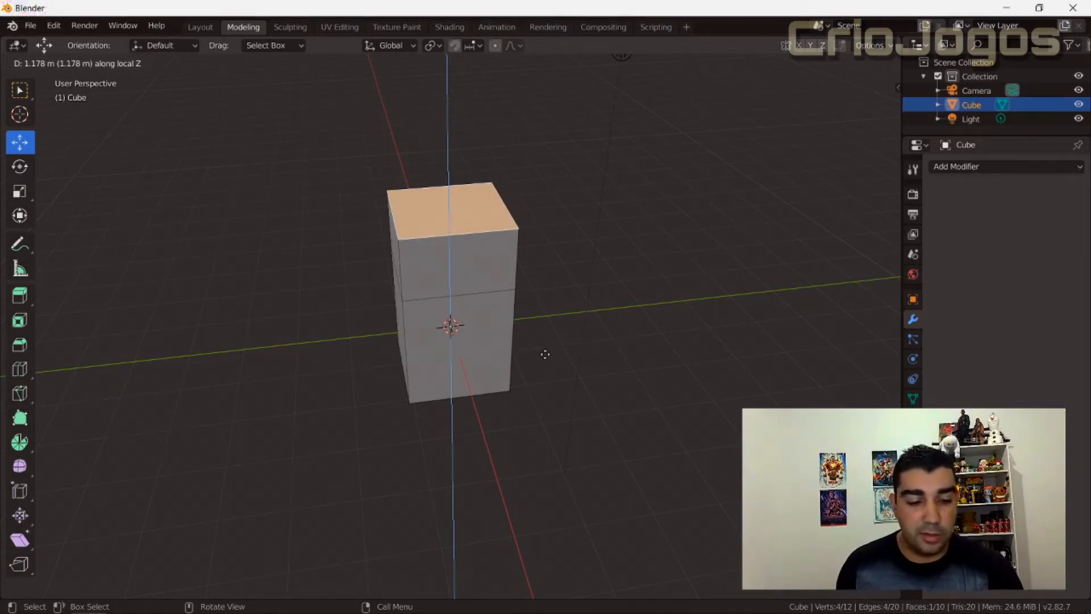
key(Escape)
Extrude the cube's +Y side face about 3.4 m up along local Z and pull the new face outward along Y.
middle_drag(545, 356, 497, 321)
click(498, 322)
key(e)
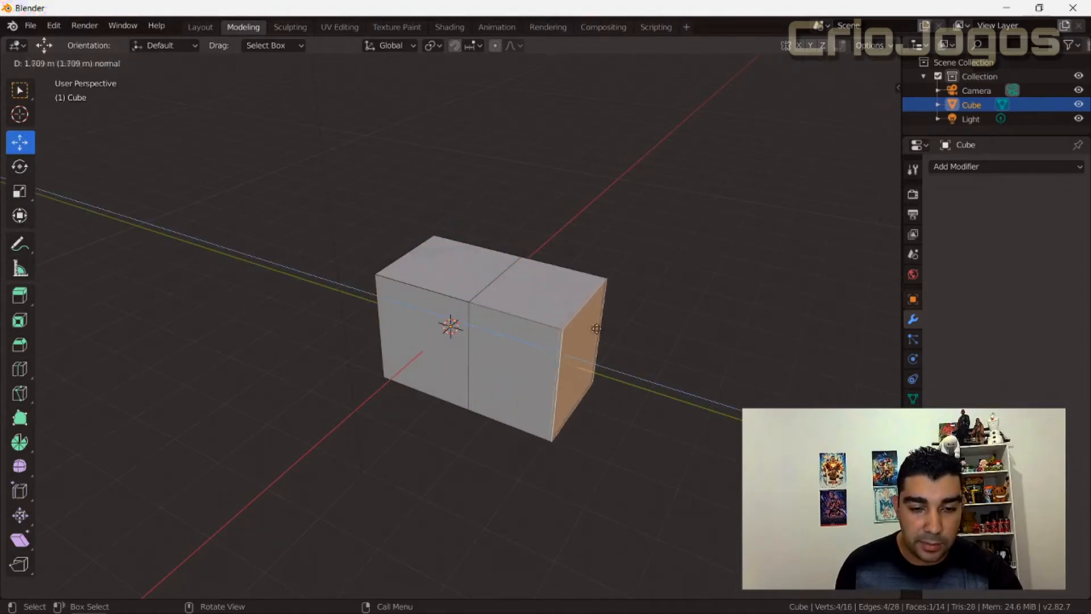
key(z)
key(z)
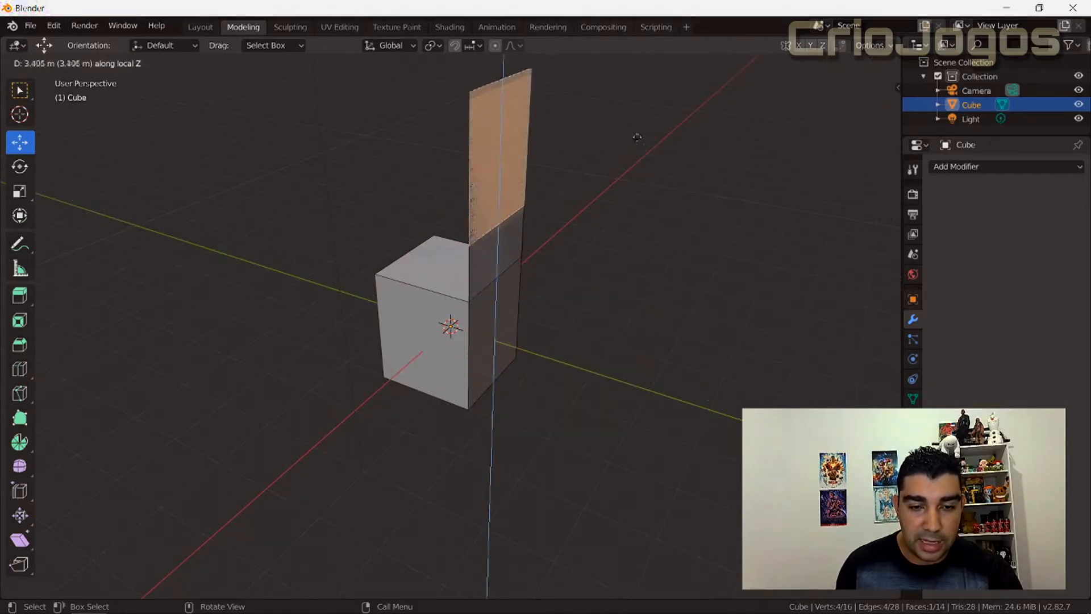
click(641, 138)
mouse_move(577, 291)
middle_down()
mouse_move(670, 282)
mouse_move(566, 281)
middle_up()
drag(547, 154, 619, 152)
middle_drag(564, 411, 587, 418)
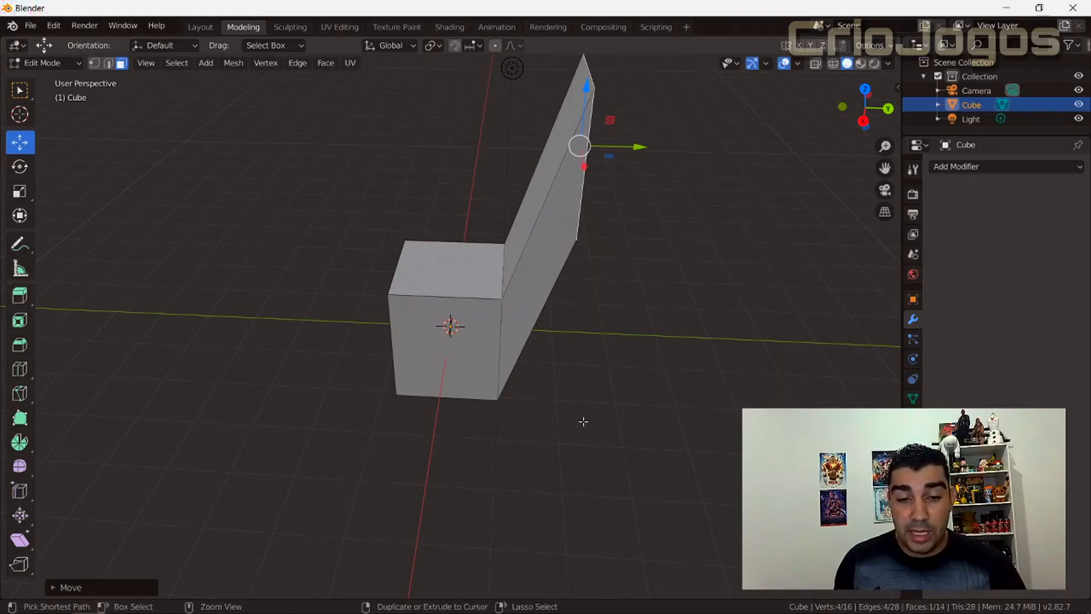
Undo the outward move and the side face's extrusion.
key(ctrl+z)
key(ctrl+z)
middle_drag(583, 421, 614, 398)
Try extruding the cube's top face along the normal and local Z axes, and without any axis constraint.
click(454, 254)
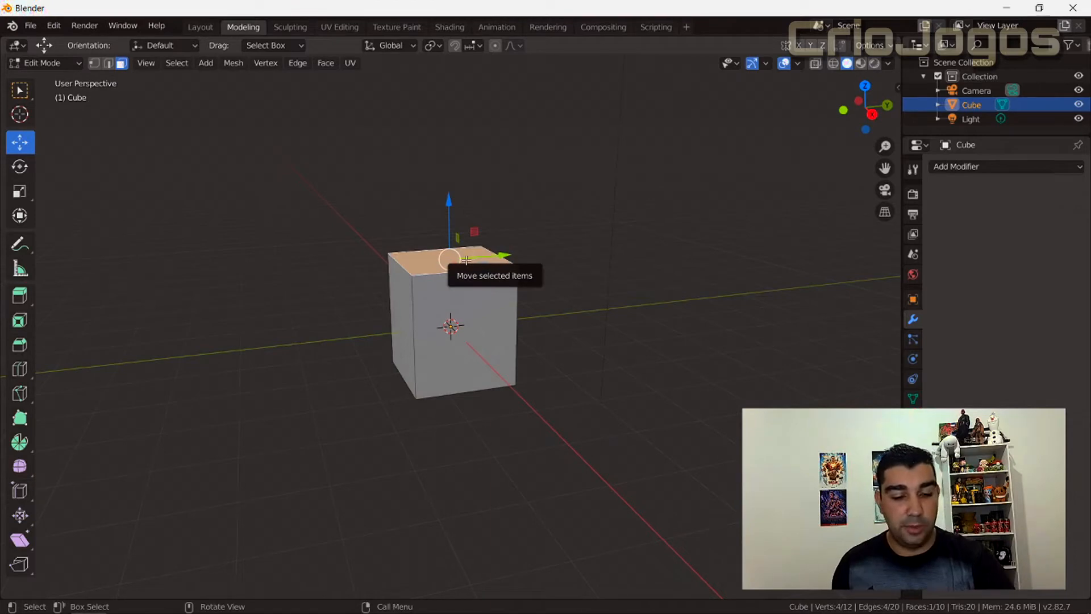
key(e)
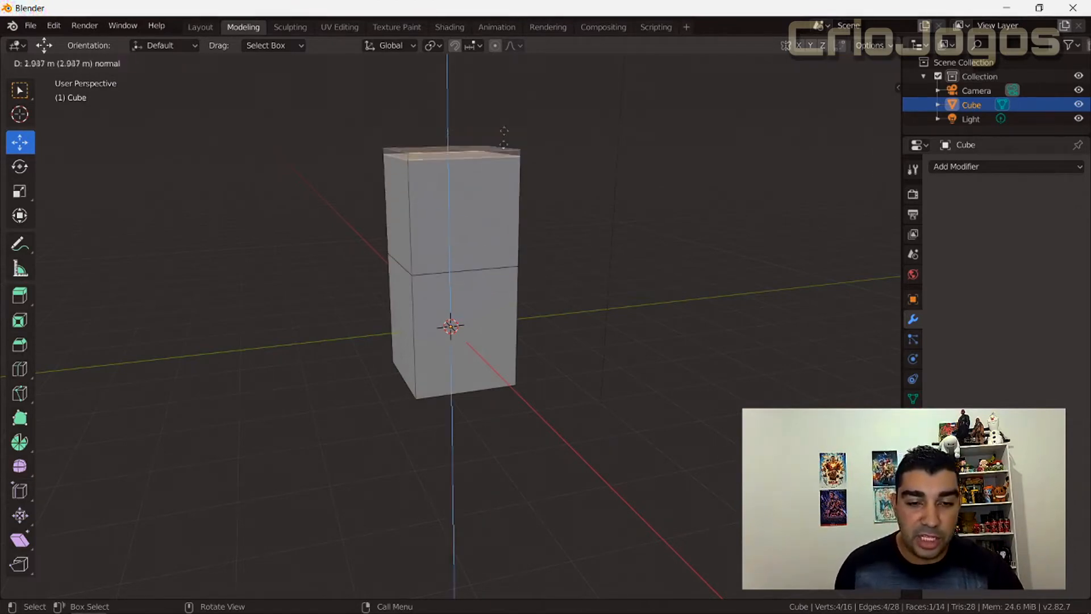
middle_click(497, 170)
middle_click(464, 216)
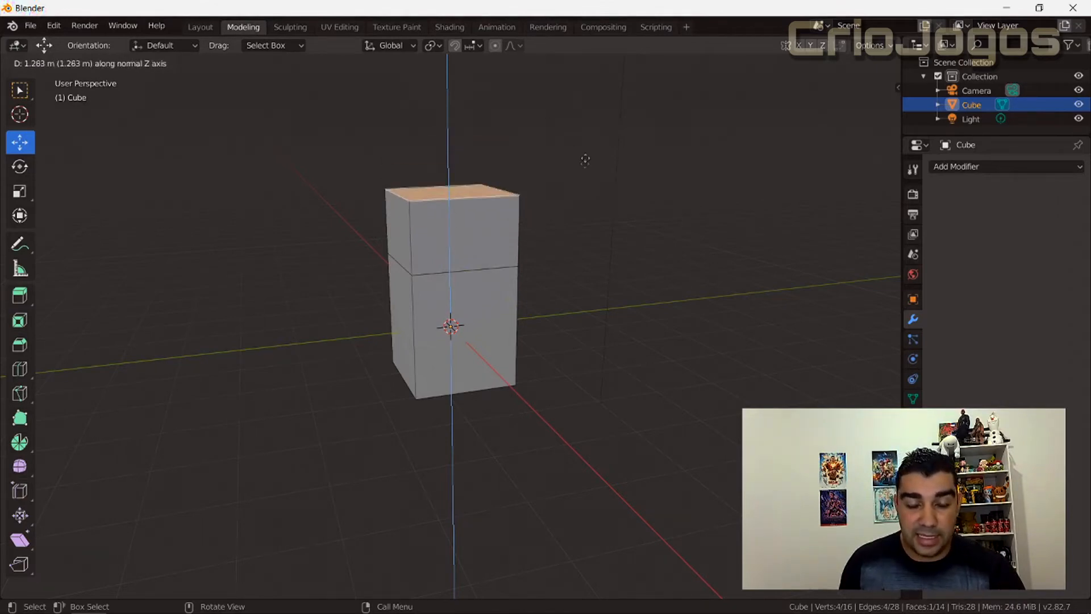
key(z)
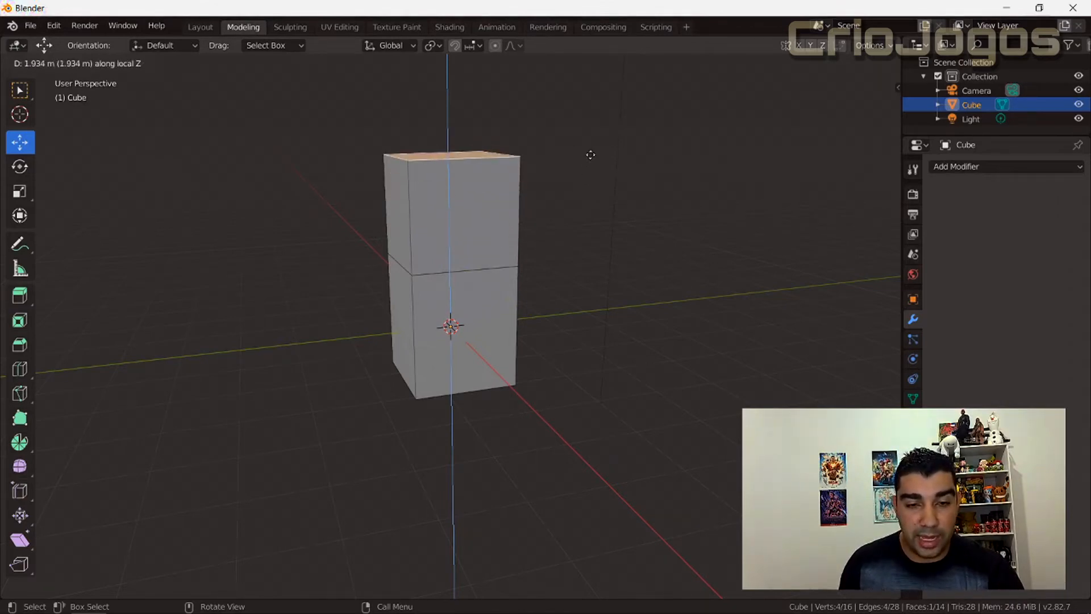
key(z)
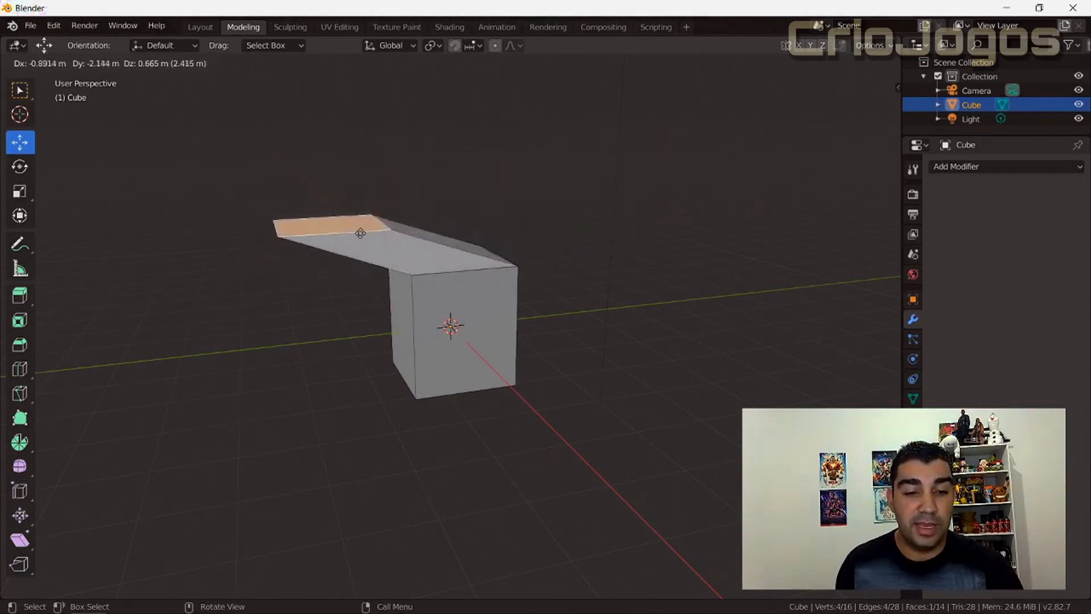
right_click(413, 190)
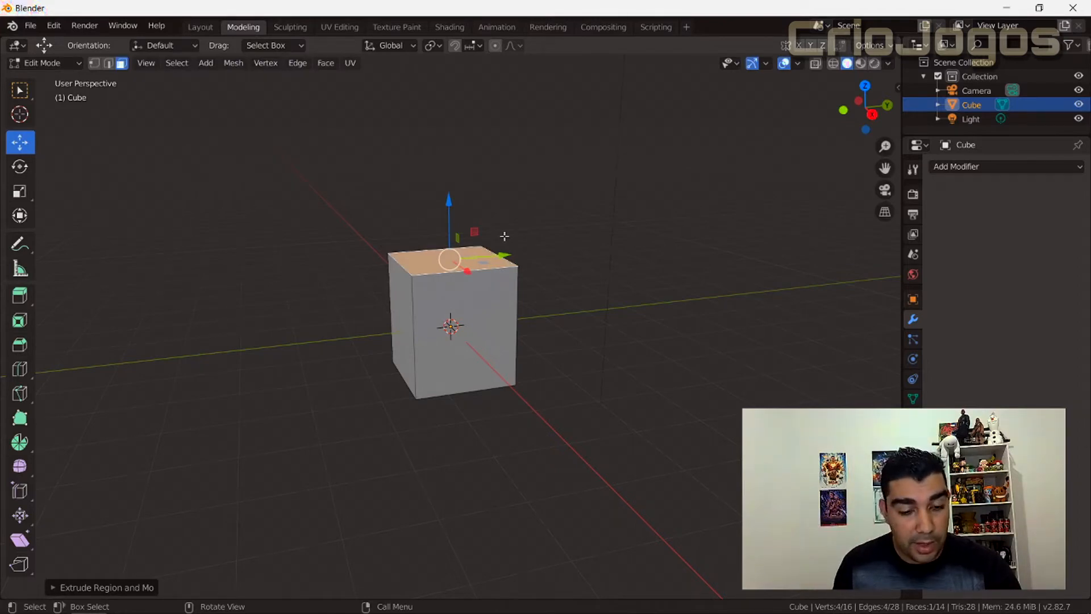
Try extruding the top face backward along global X, along local X, and without an axis constraint.
key(e)
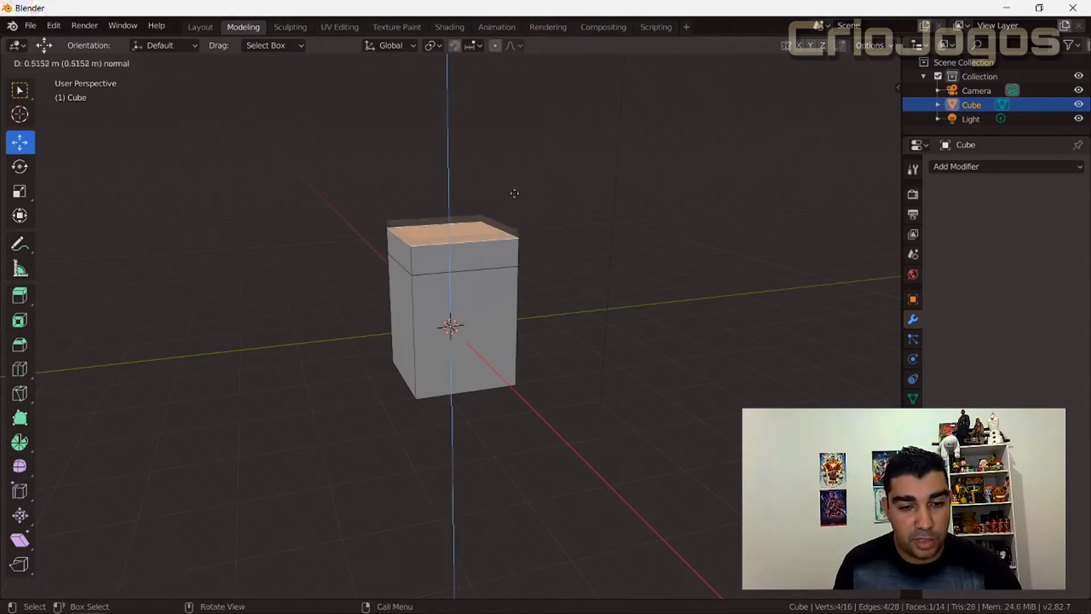
key(x)
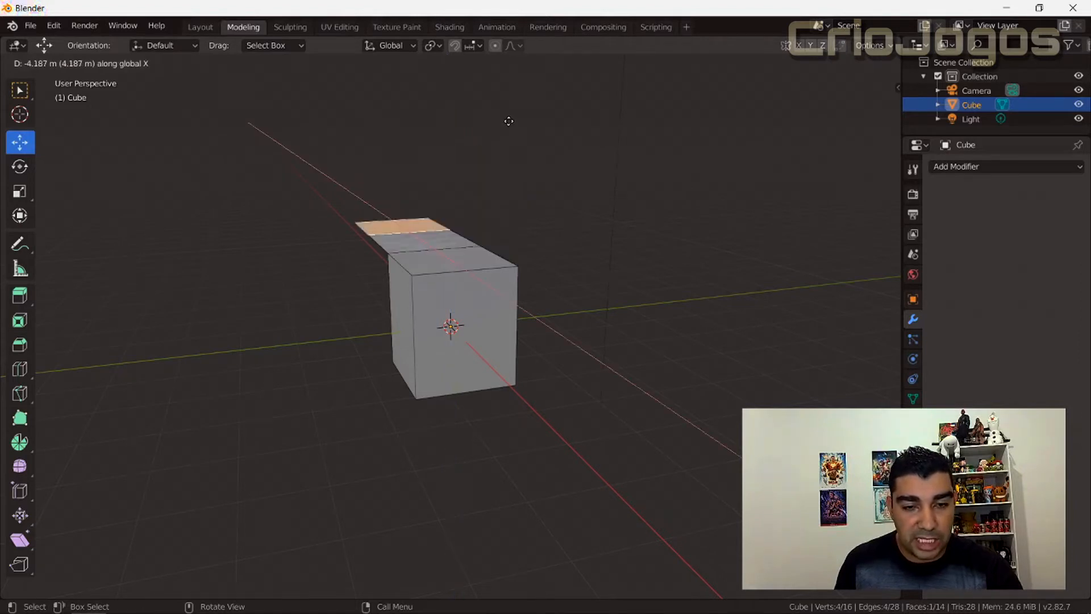
key(x)
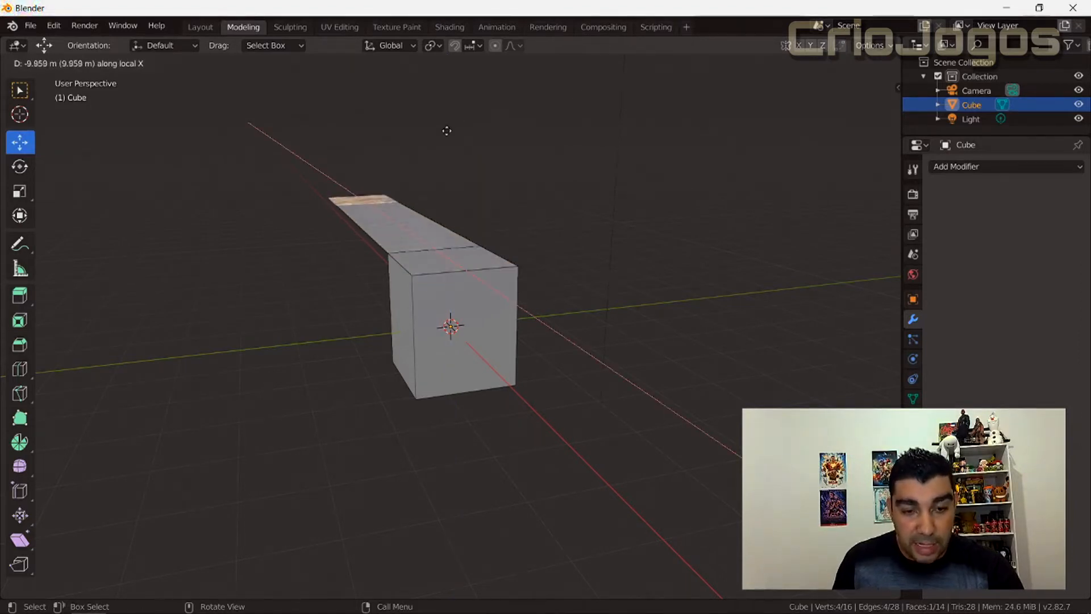
key(x)
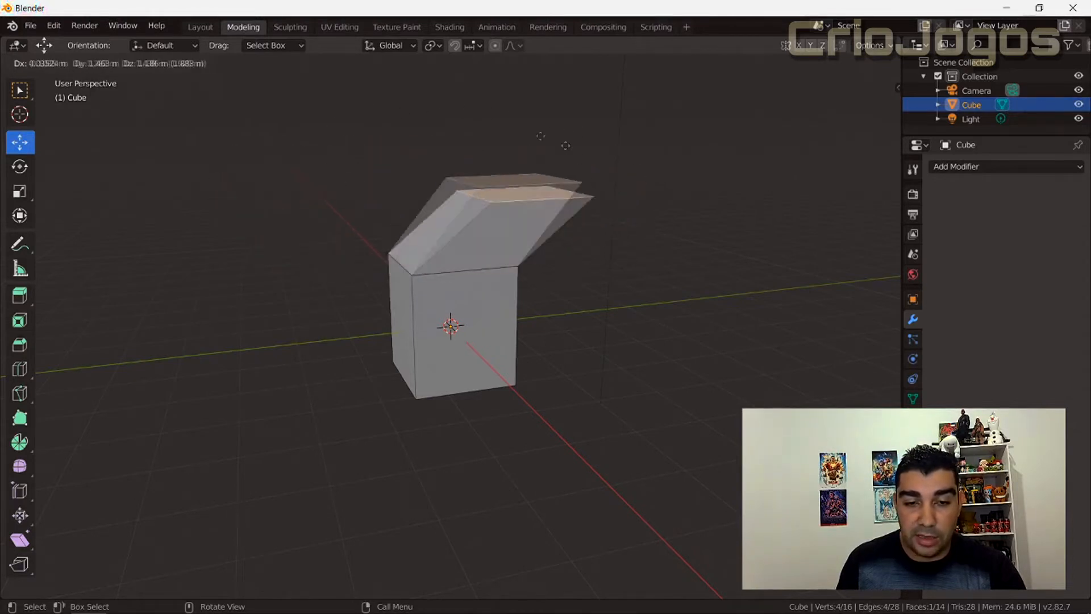
right_click(496, 183)
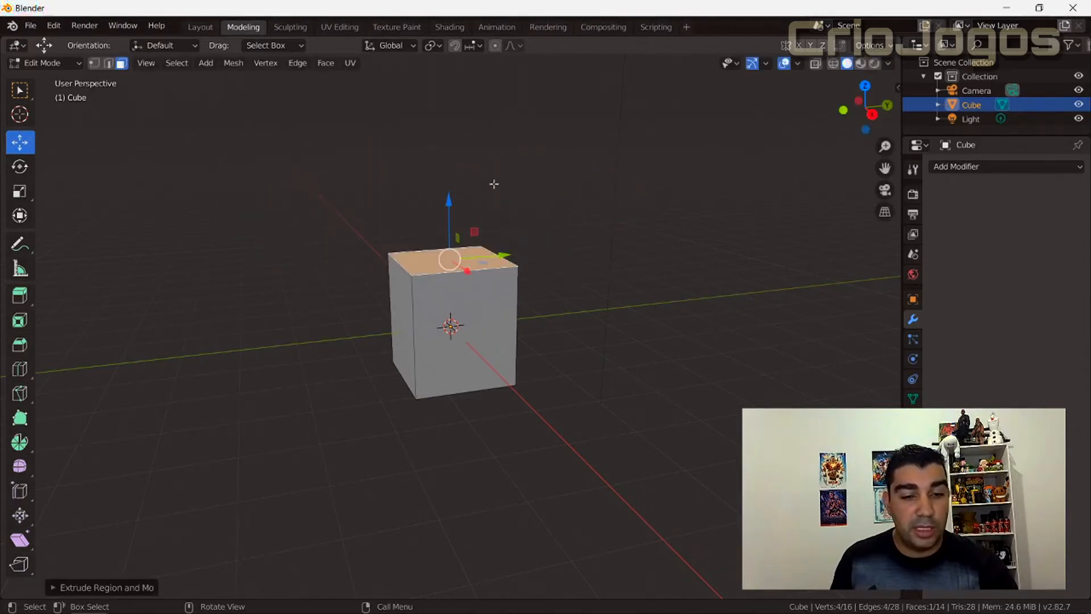
key(e)
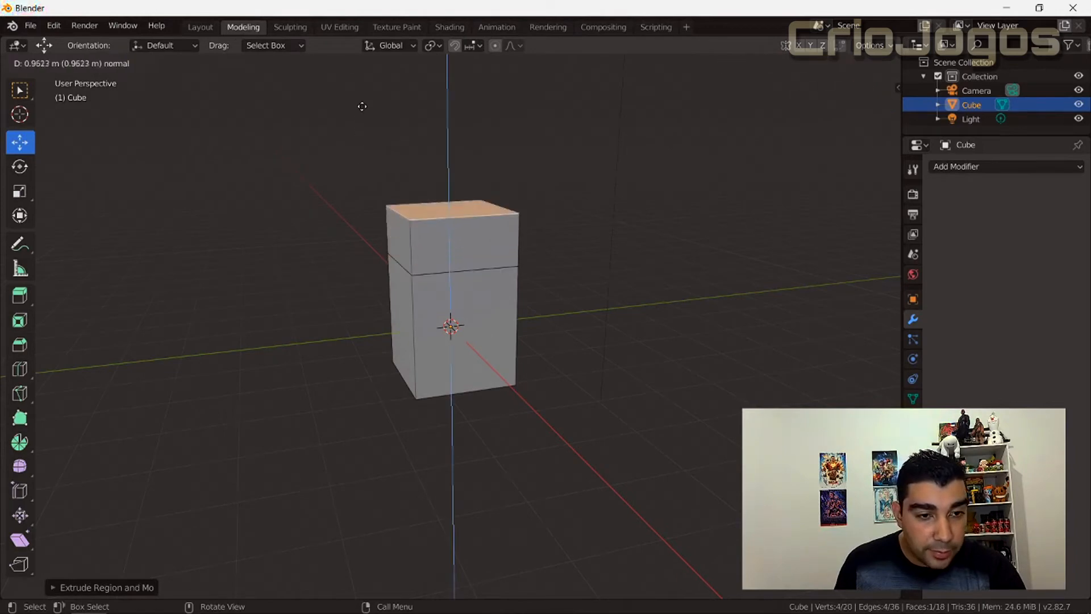
right_click(362, 106)
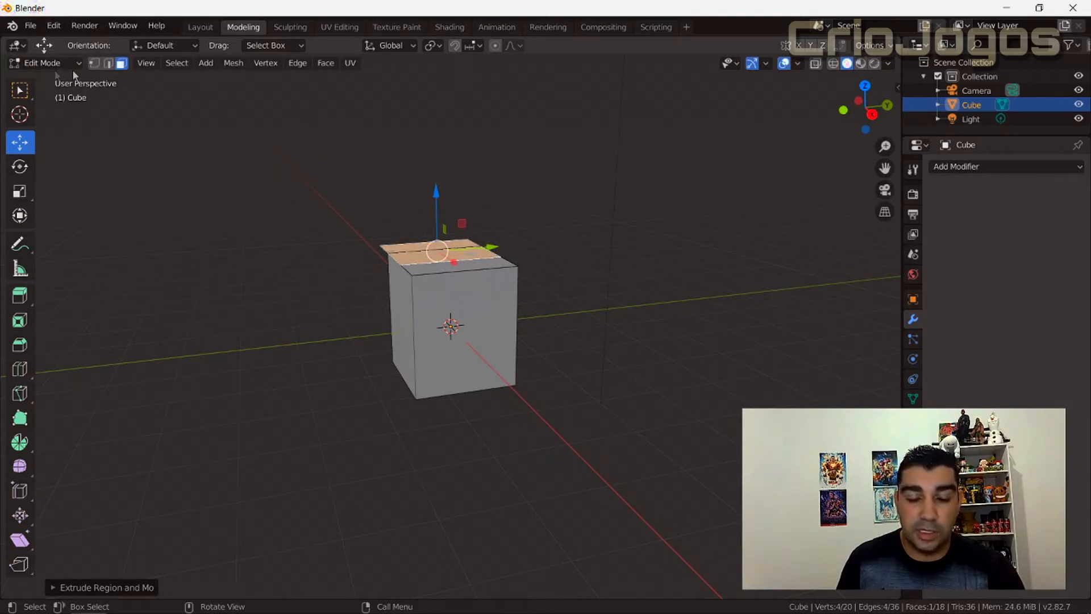
key(ctrl+z)
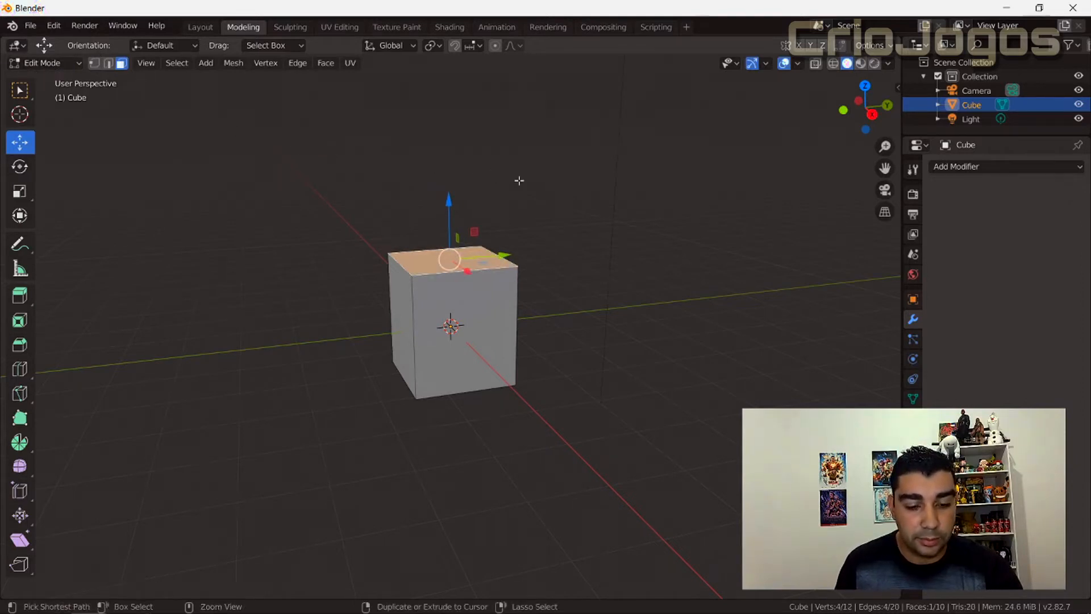
Try extruding the top face about 3 m along negative local X, and freely with the axis constraint released.
key(e)
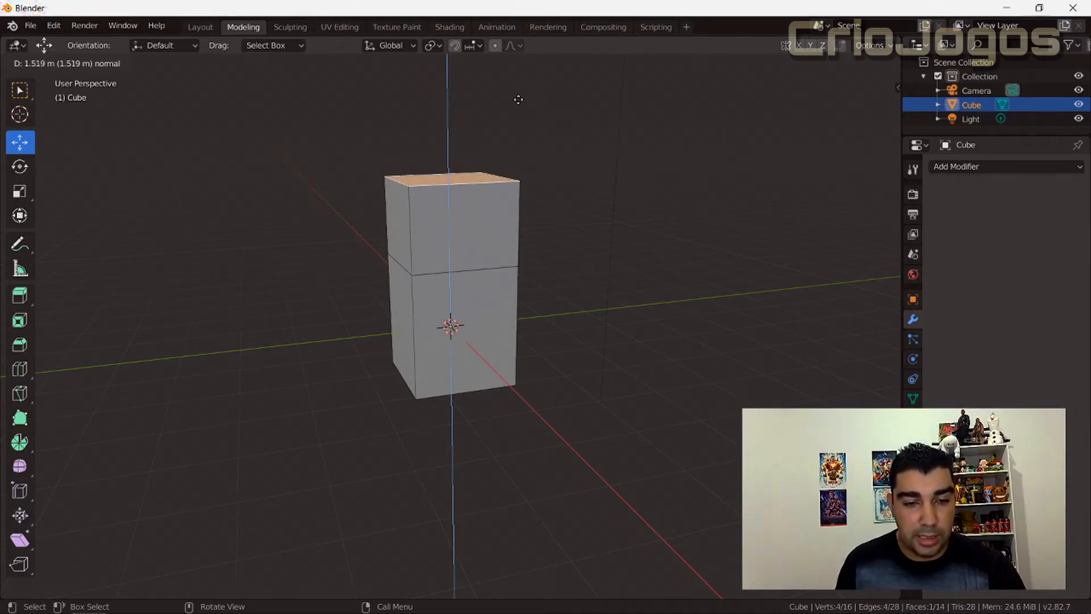
key(x)
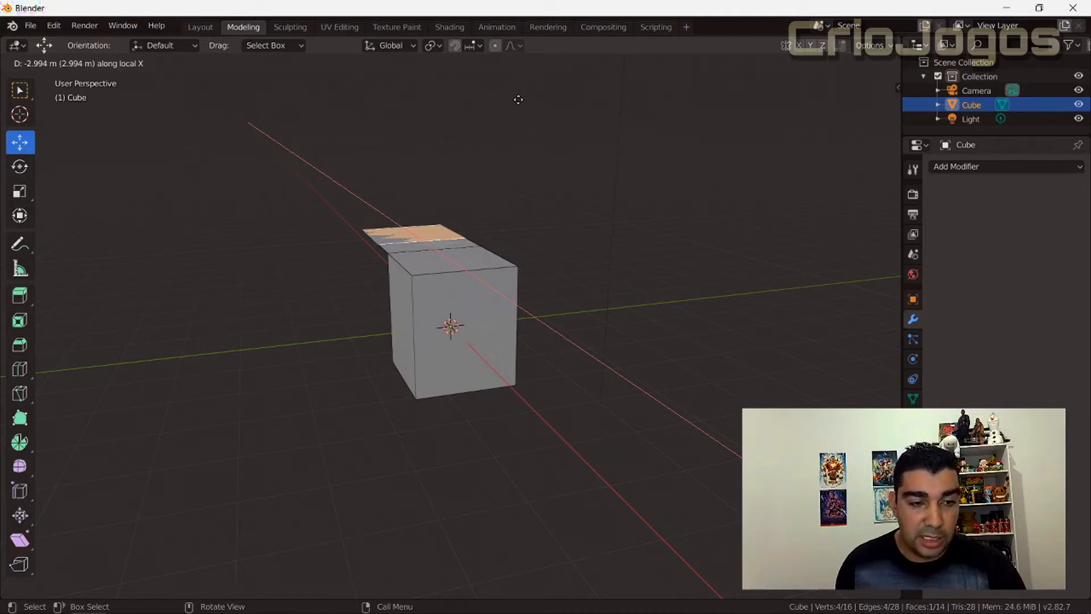
key(x)
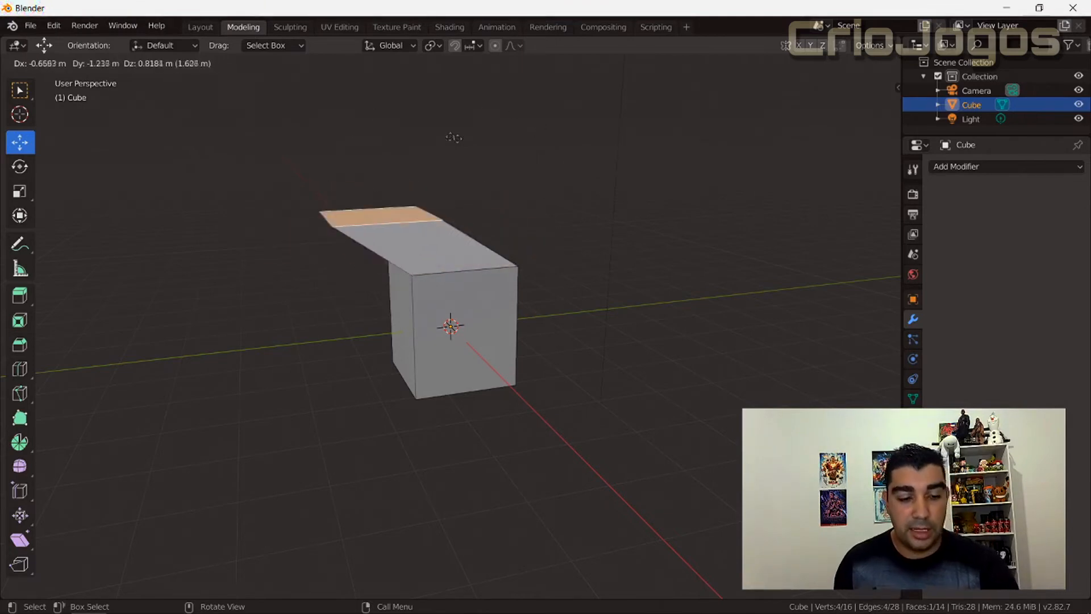
right_click(461, 140)
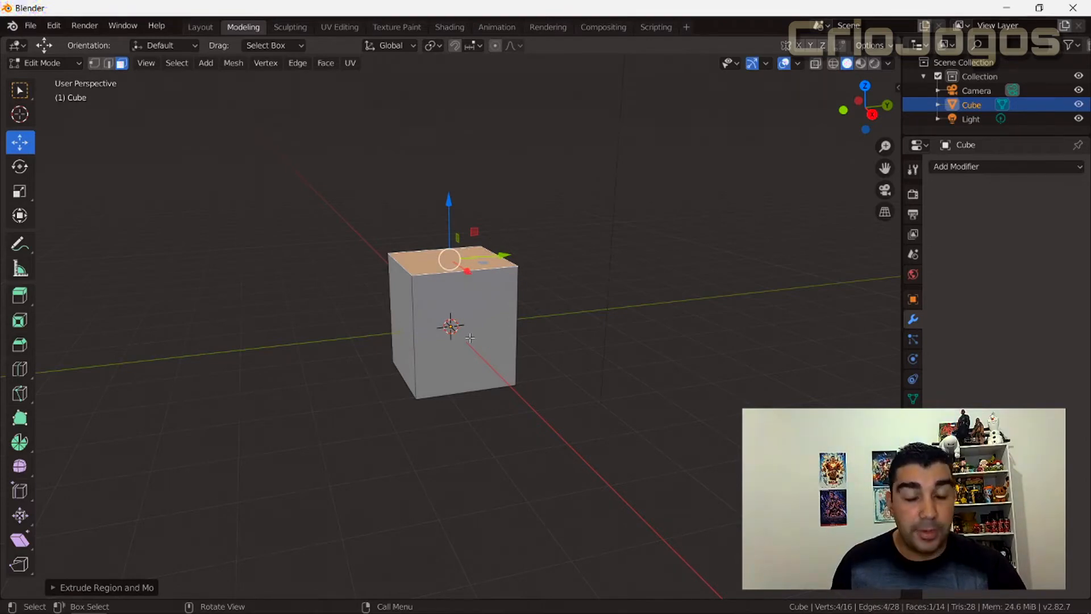
Extrude the cube's top face upward along its normal with the Extrude Region tool to form an upper block.
click(20, 305)
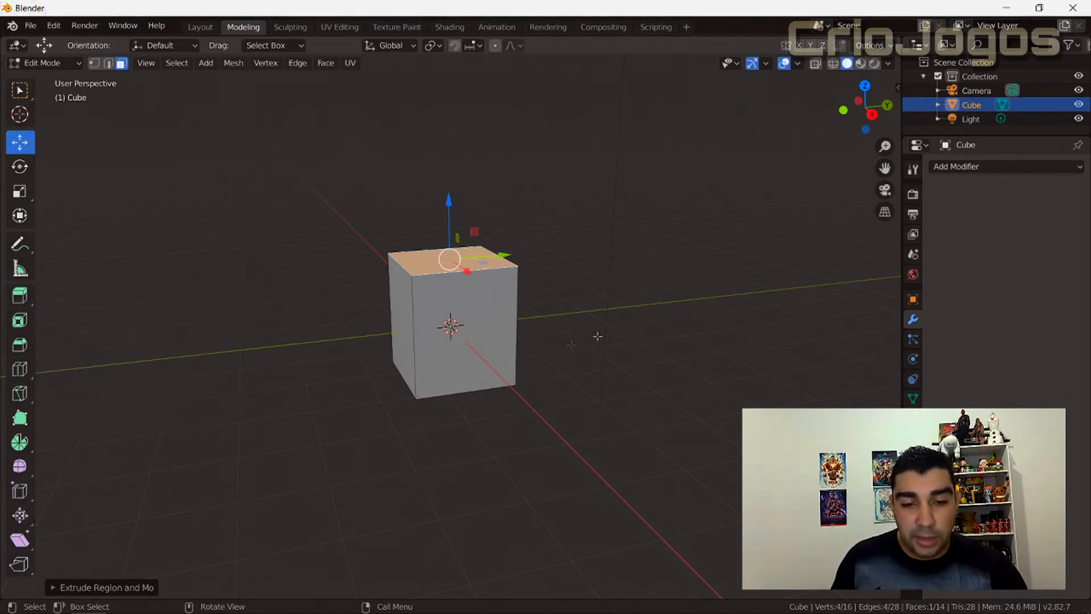
click(23, 298)
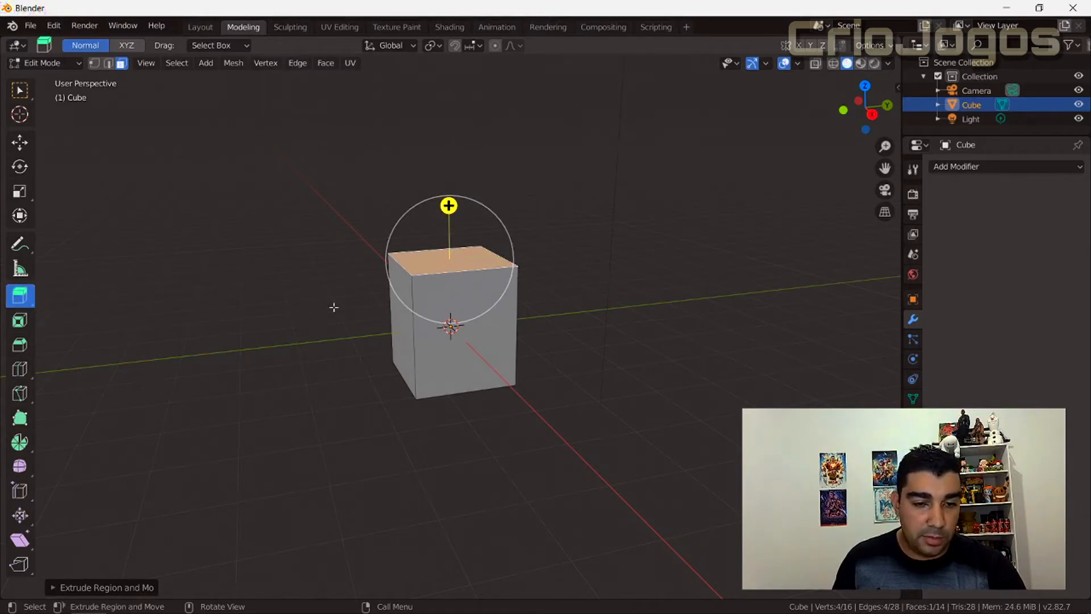
drag(449, 206, 448, 142)
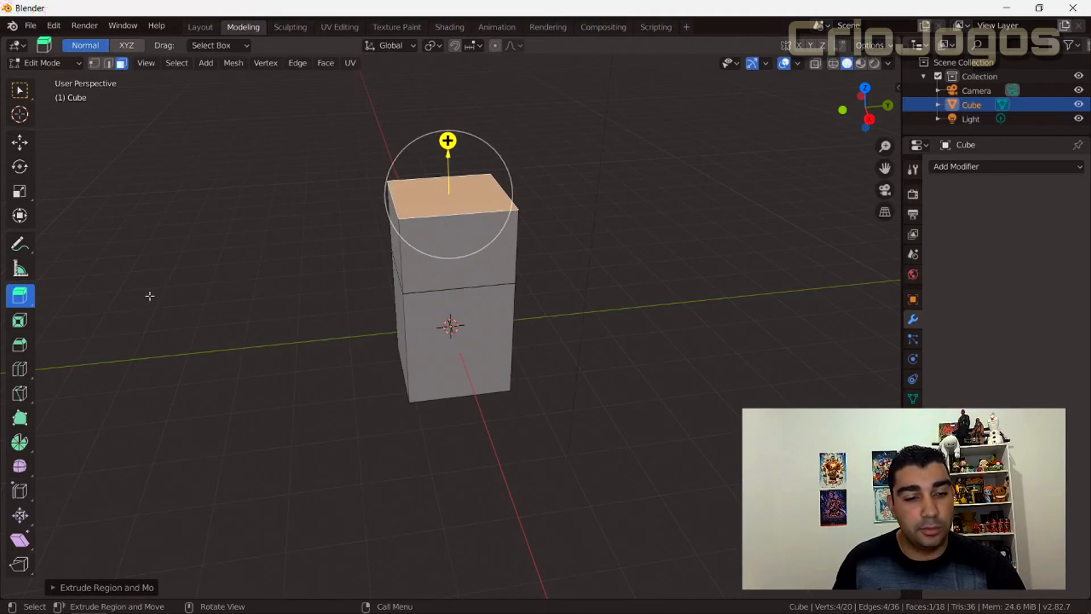
Try extruding the upper block's X-facing side face outward with Extrude Along Normals, and undo the extrusion.
click(20, 304)
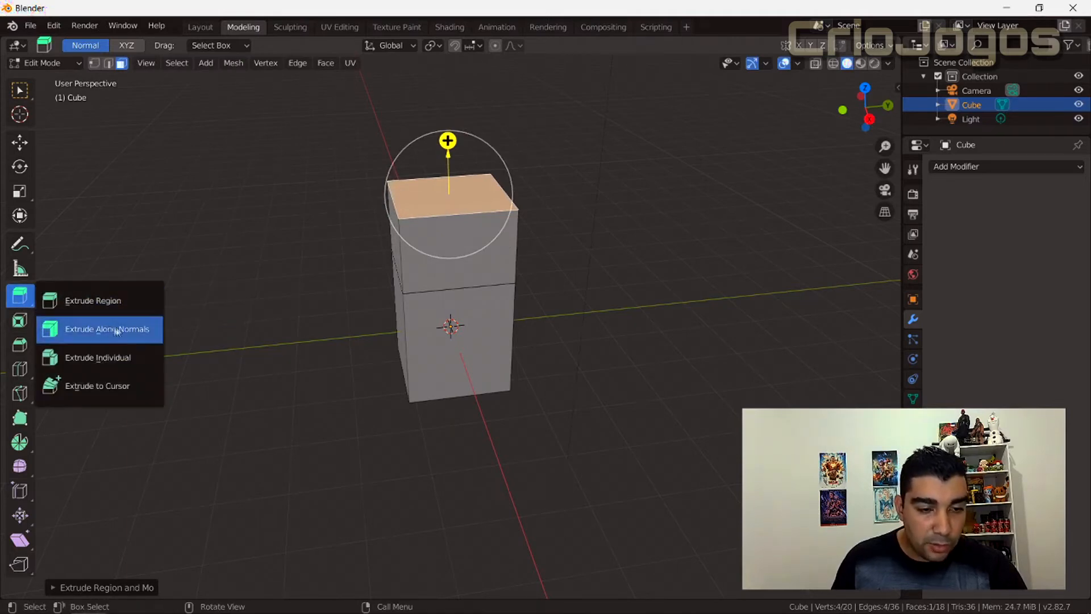
click(140, 334)
middle_drag(341, 356, 358, 338)
click(456, 243)
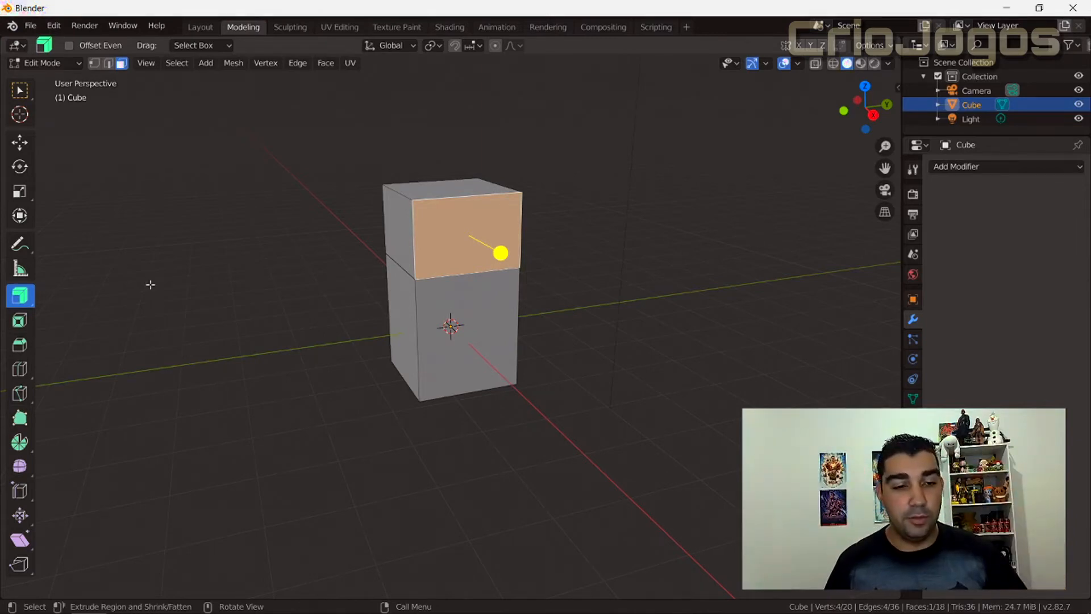
click(27, 304)
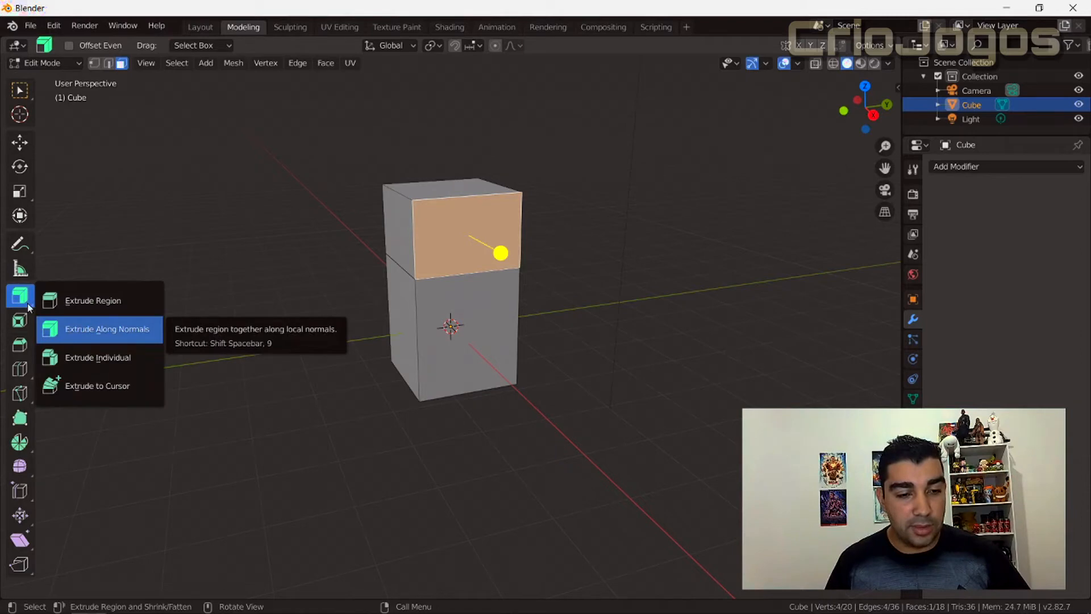
click(29, 308)
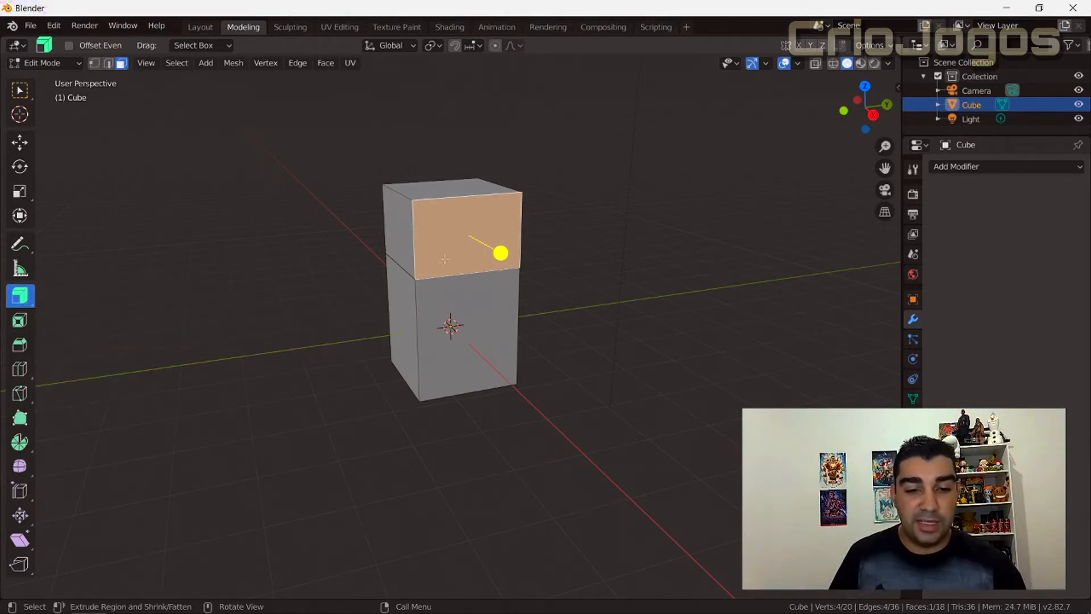
middle_drag(425, 300, 565, 276)
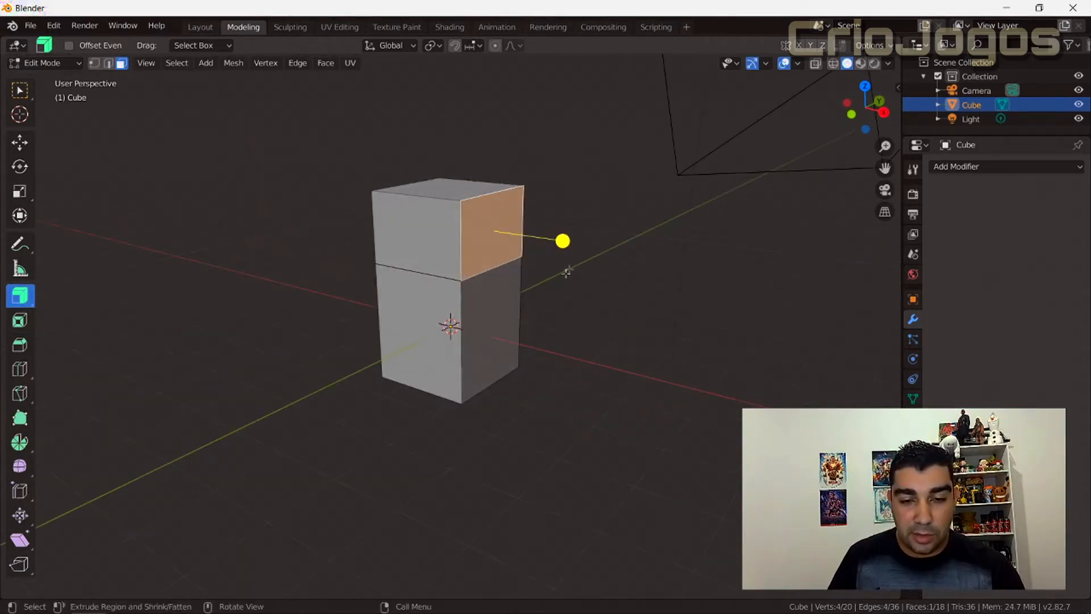
drag(565, 241, 391, 205)
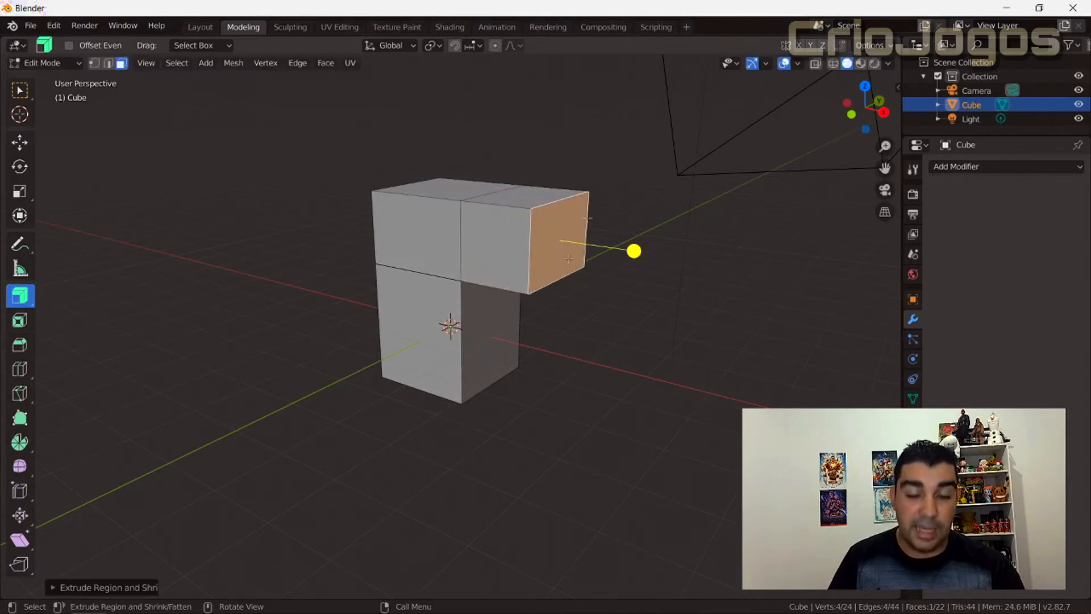
key(ctrl+z)
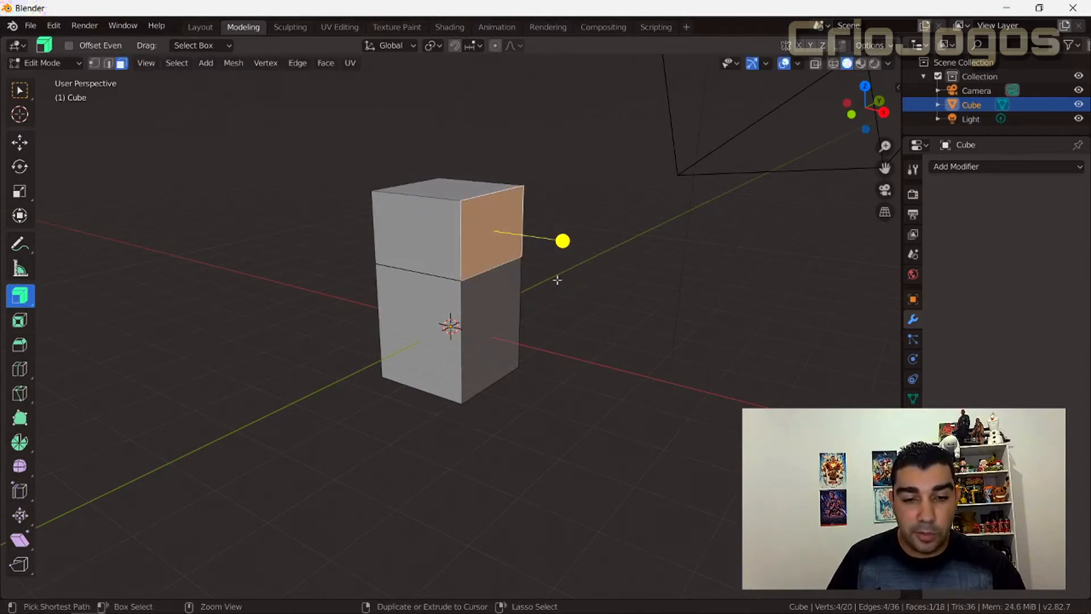
Try extruding the upper block's top and X-facing side faces together with Extrude Along Normals, and undo it.
key(ctrl+z)
shift+click(495, 245)
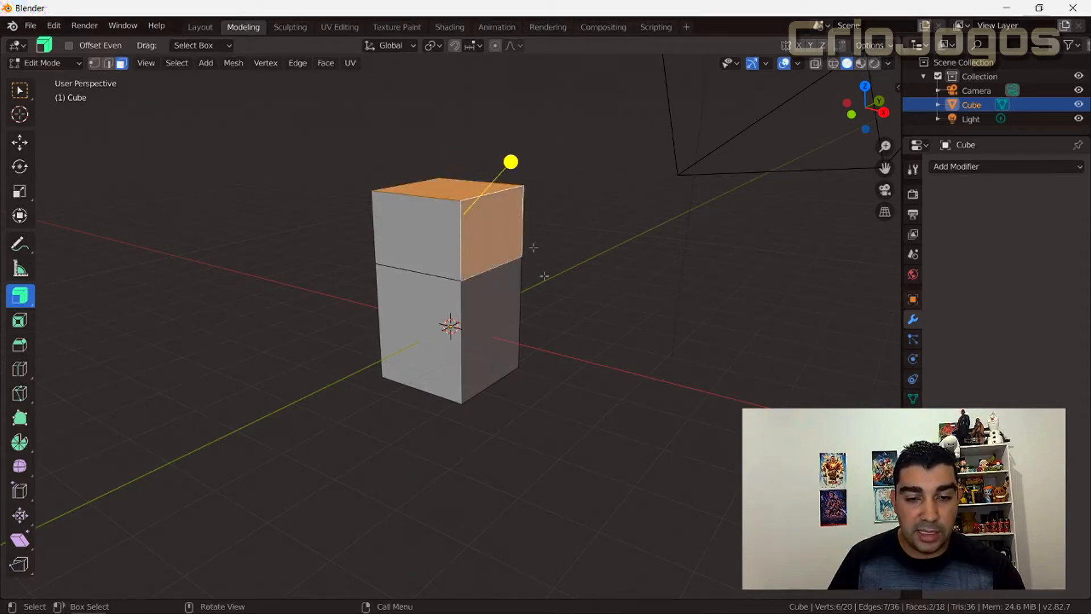
middle_drag(426, 342, 449, 324)
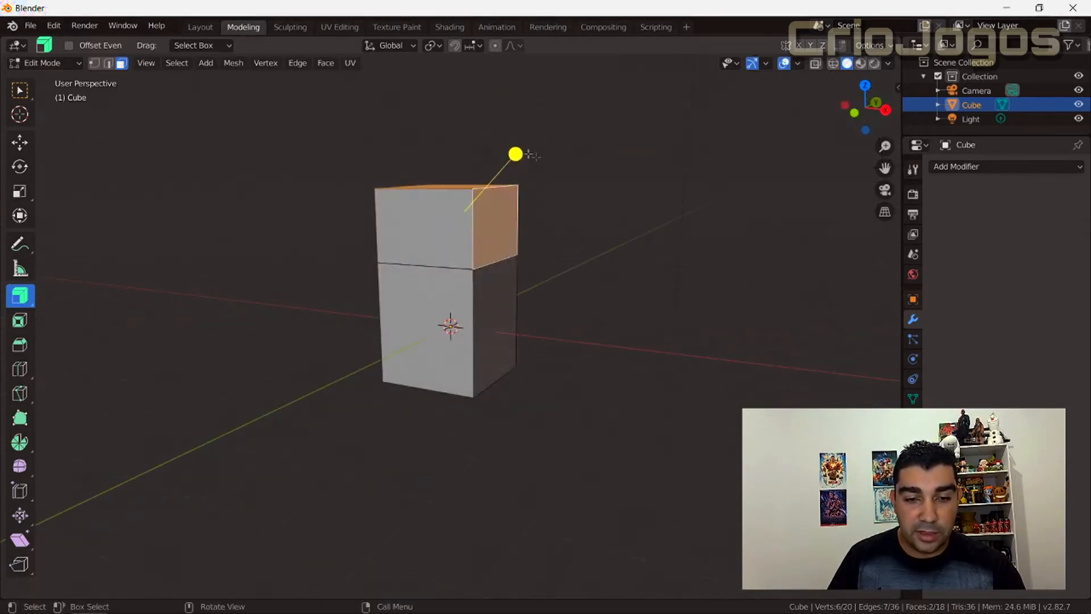
drag(516, 154, 609, 115)
middle_drag(387, 264, 406, 287)
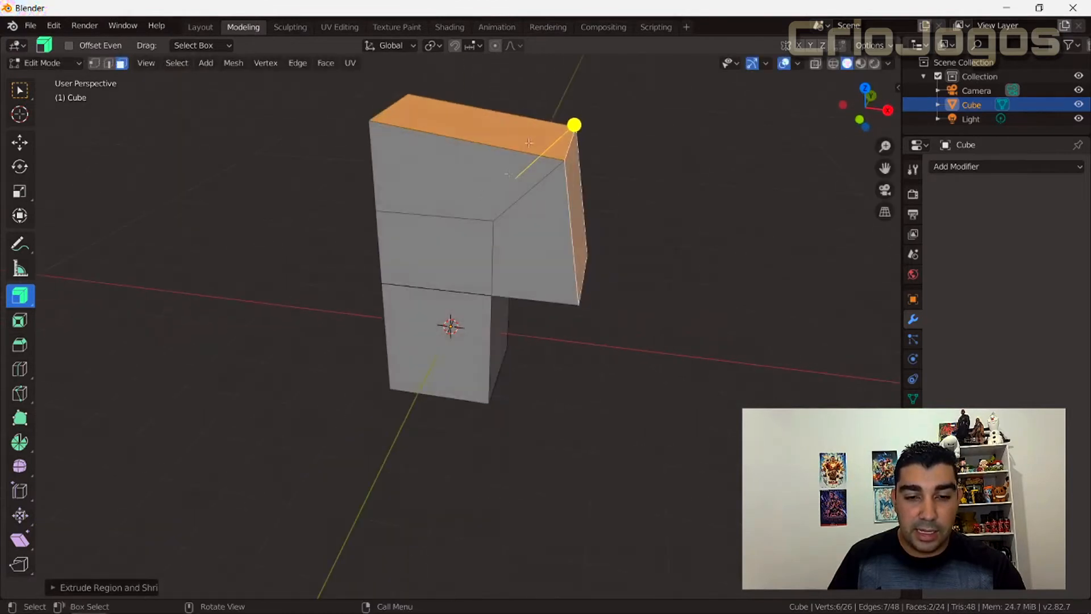
middle_drag(493, 147, 423, 196)
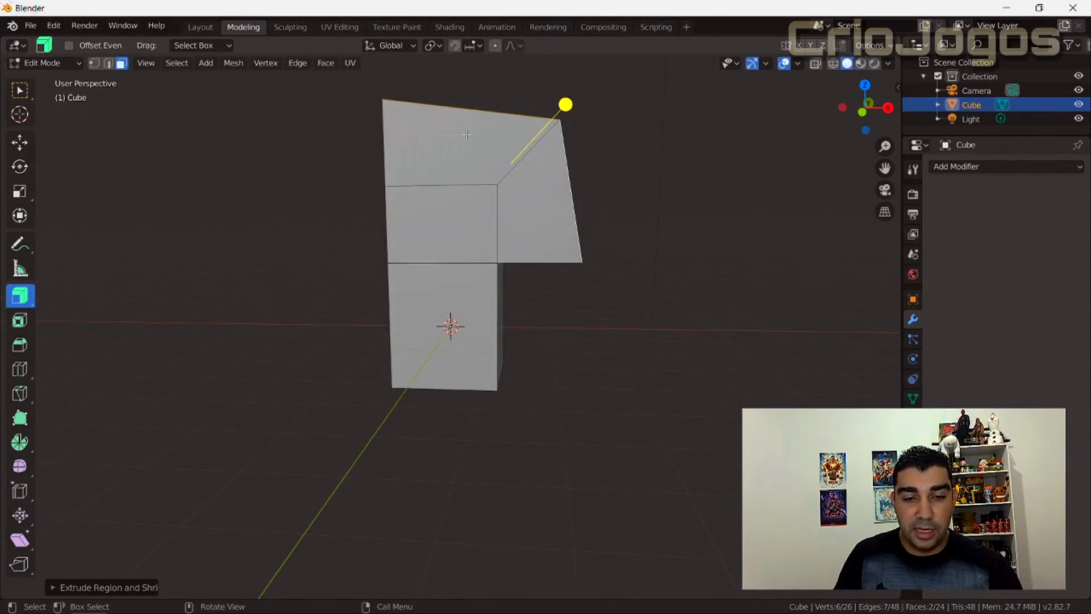
middle_drag(535, 236, 456, 267)
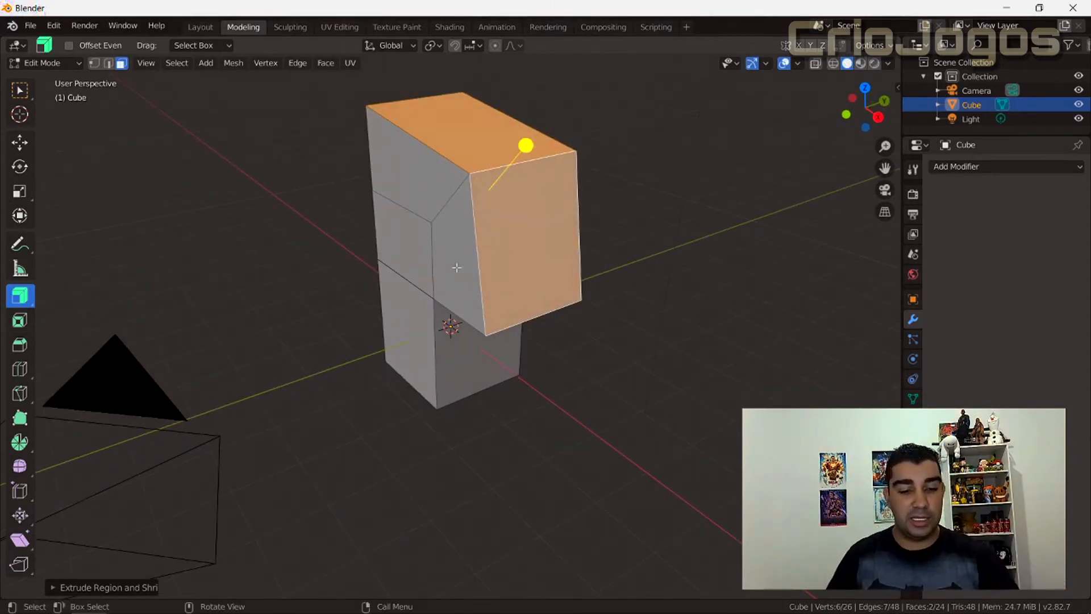
key(ctrl+z)
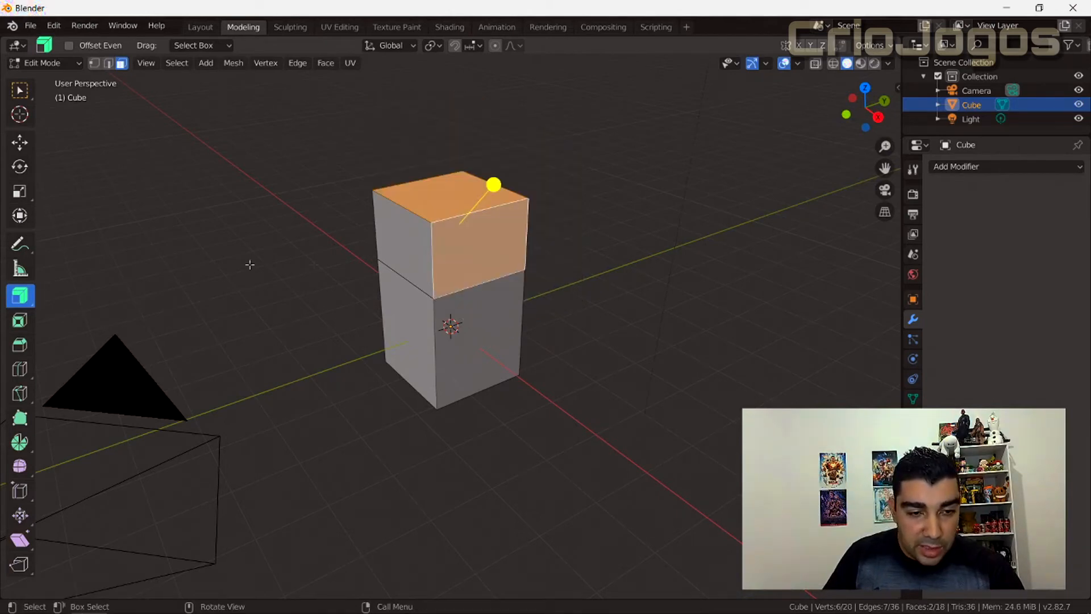
Try extruding the same top and side faces diagonally with Extrude Region to compare the shape, and undo it.
click(29, 297)
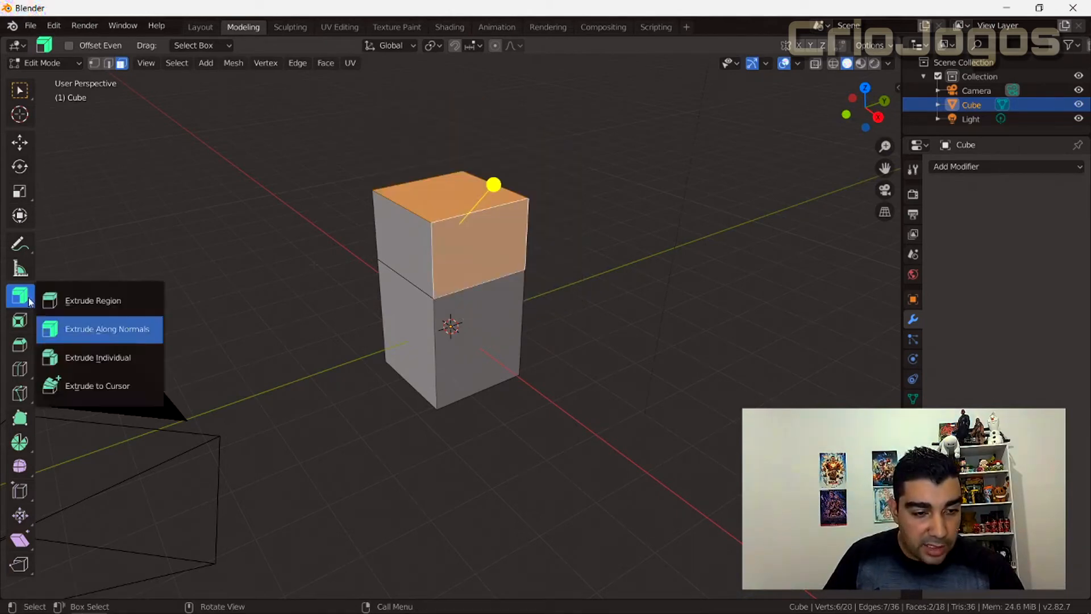
click(103, 301)
middle_drag(246, 297, 312, 337)
drag(506, 183, 572, 125)
middle_drag(348, 251, 391, 235)
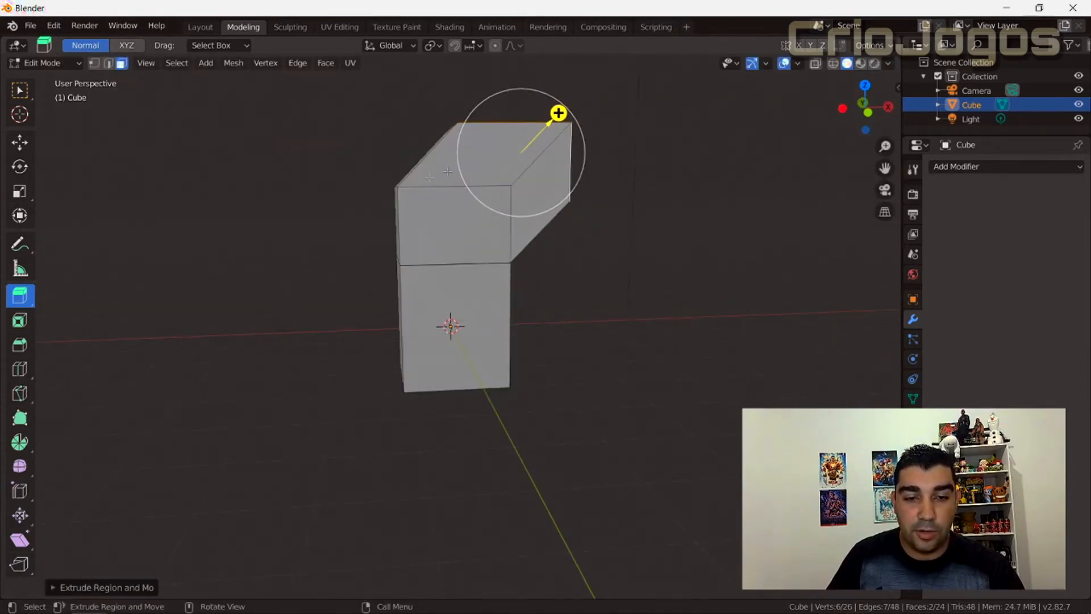
middle_drag(577, 302, 293, 346)
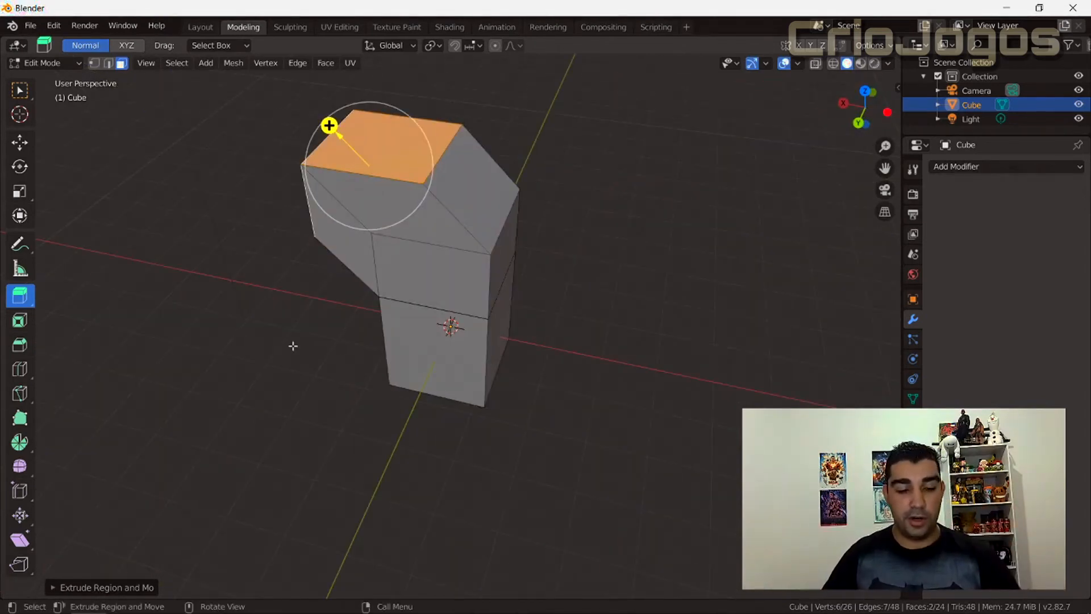
middle_drag(275, 366, 522, 336)
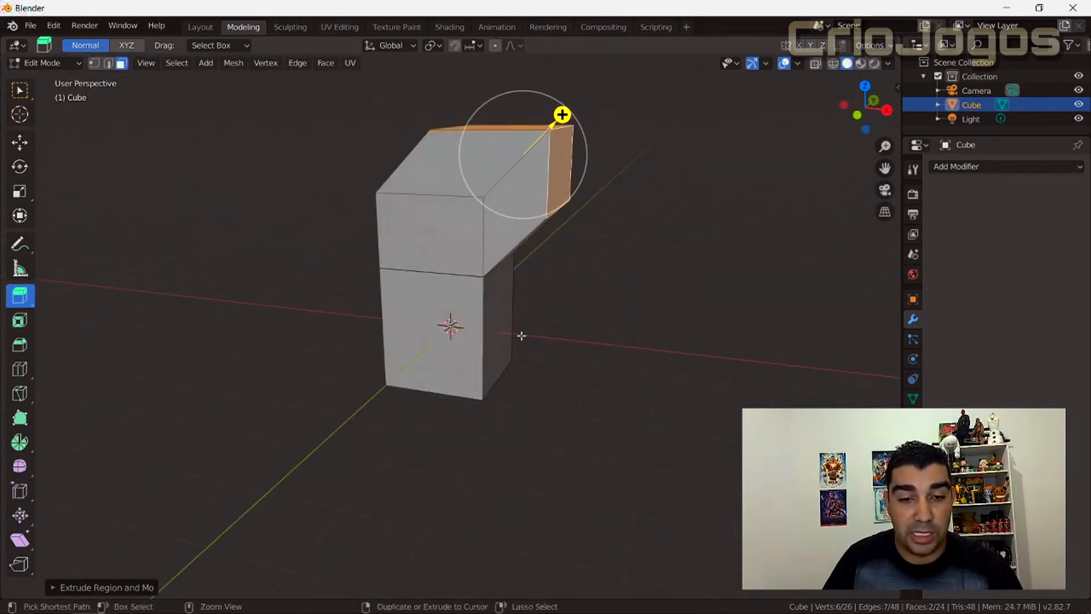
key(ctrl+z)
key(ctrl+z)
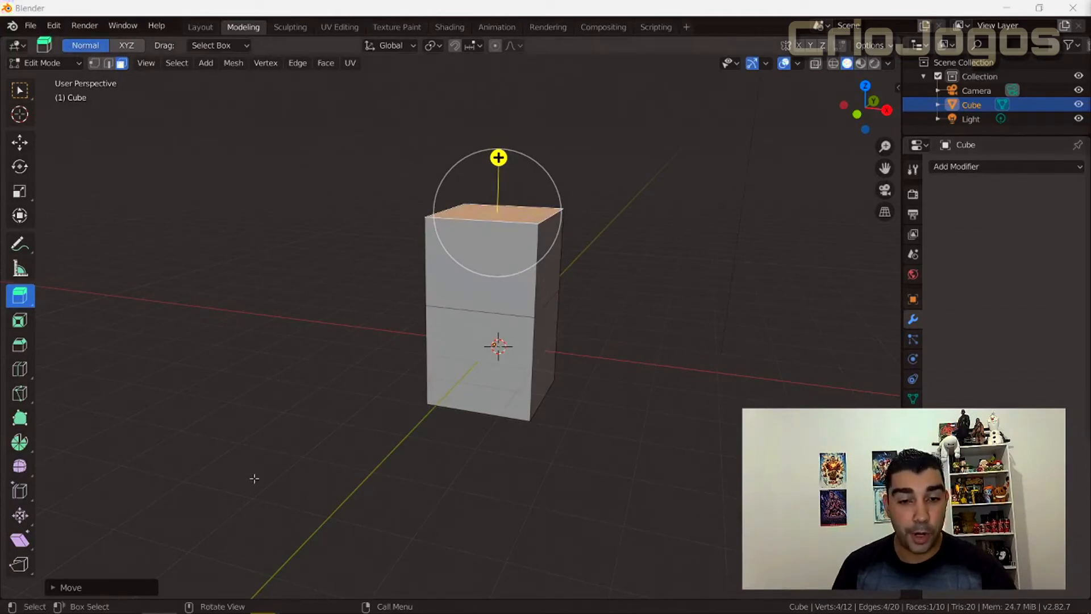
Activate Extrude Individual and select the upper and lower blocks' X-facing side faces.
click(20, 296)
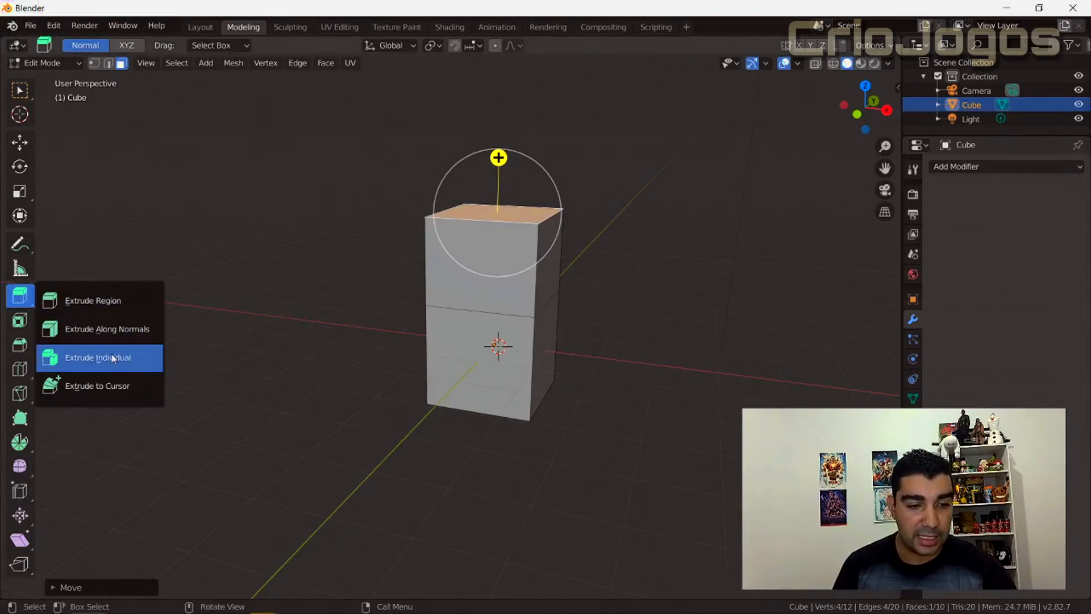
click(112, 357)
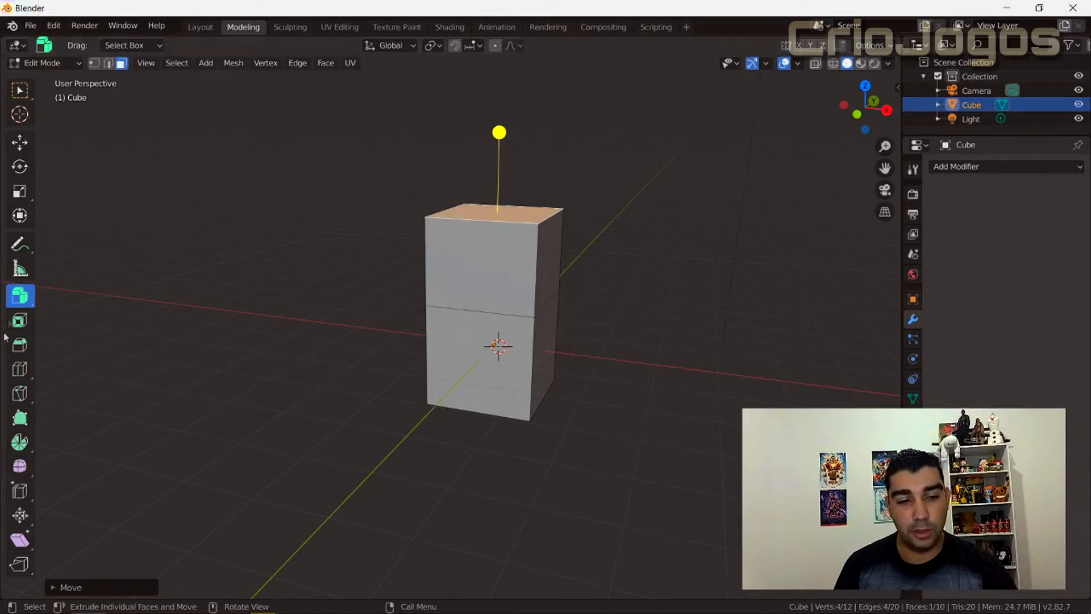
click(19, 296)
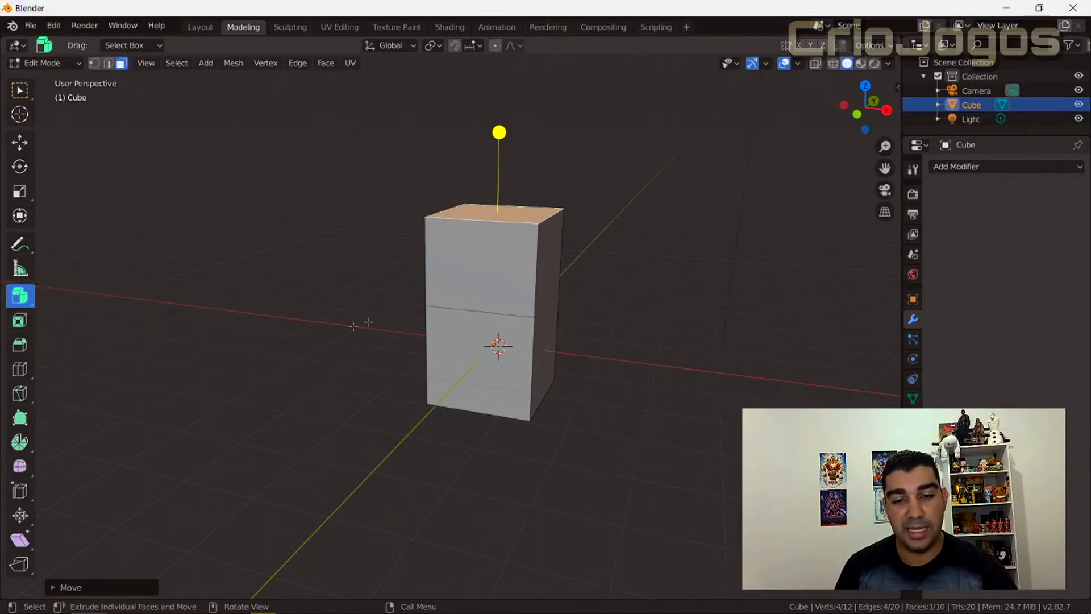
middle_drag(587, 401, 534, 267)
click(534, 268)
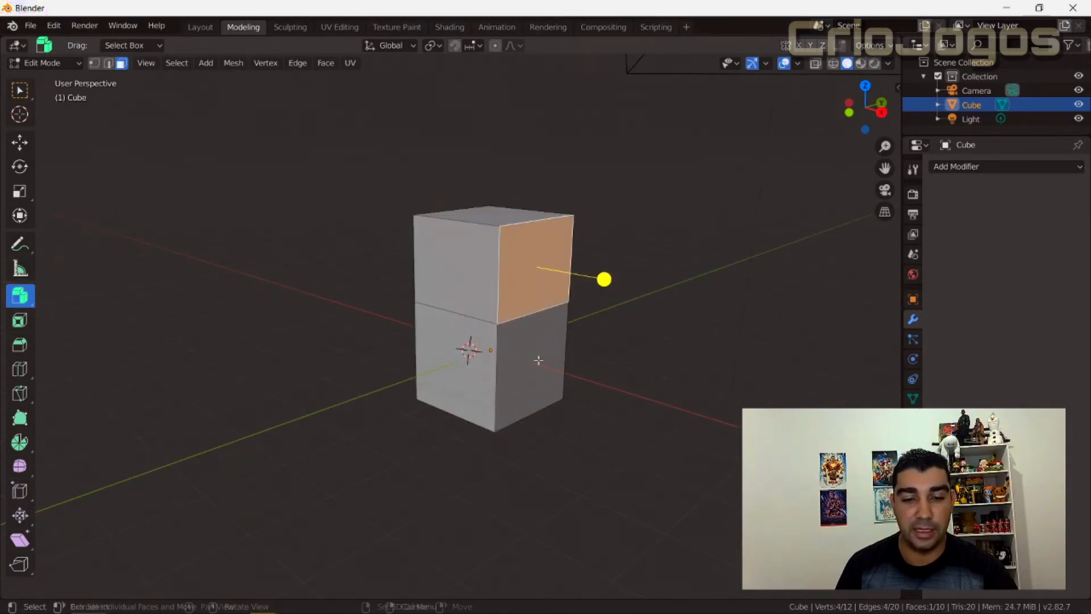
shift+click(543, 395)
Try extruding both stacked X-facing side faces outward together with Extrude Region.
click(25, 310)
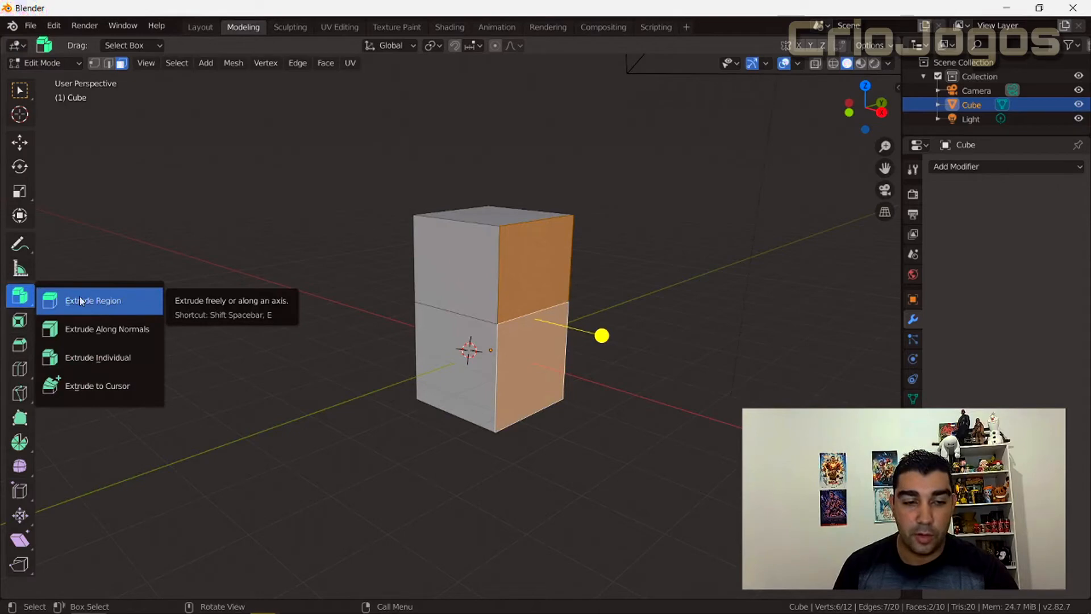
click(96, 301)
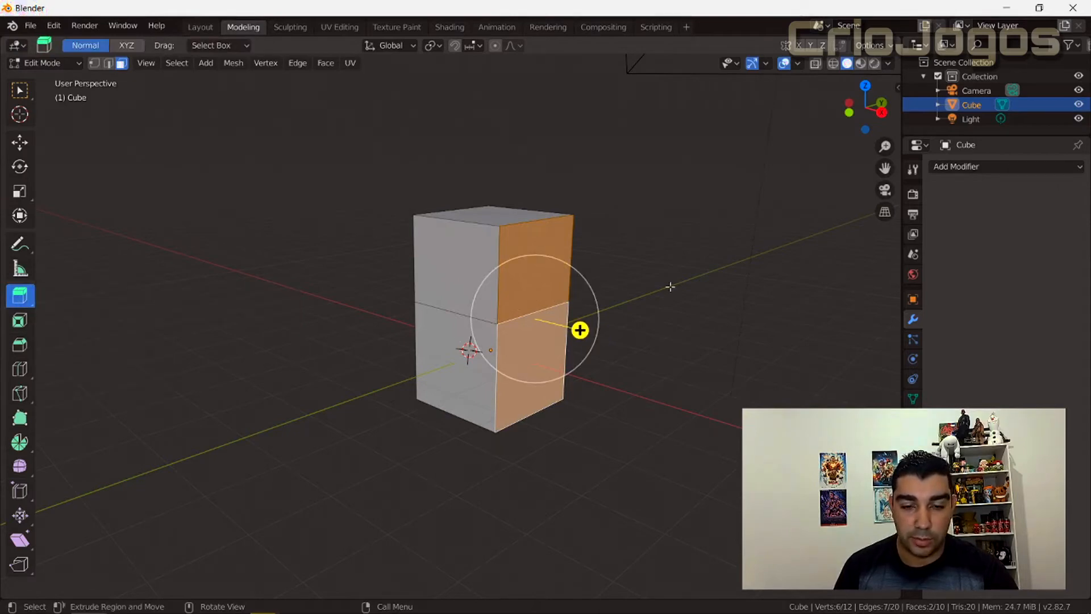
click(580, 289)
click(535, 268)
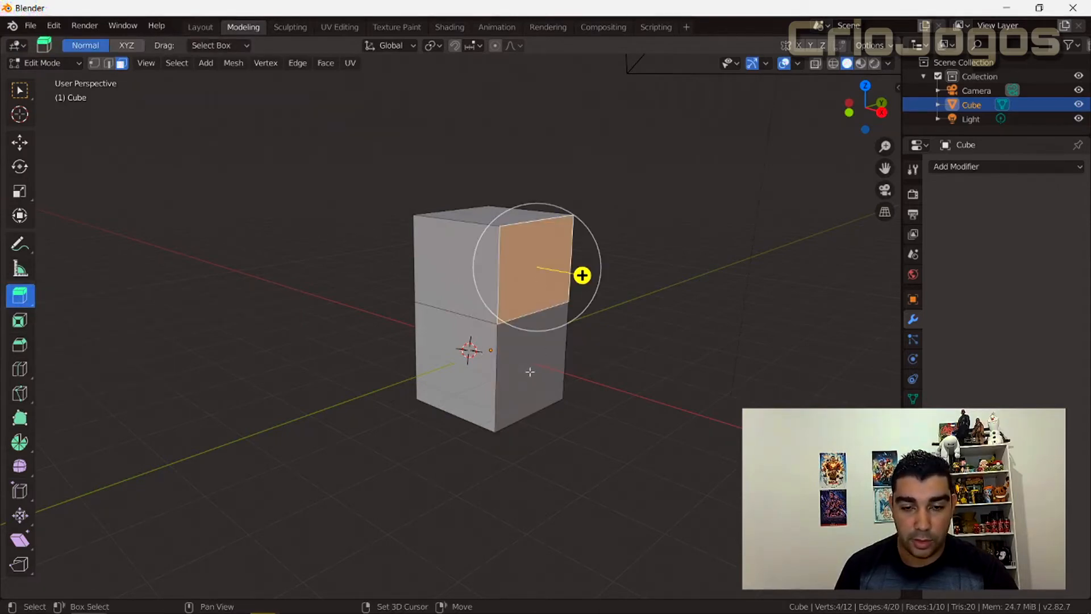
shift+click(533, 372)
middle_drag(452, 414, 494, 406)
drag(599, 312, 673, 319)
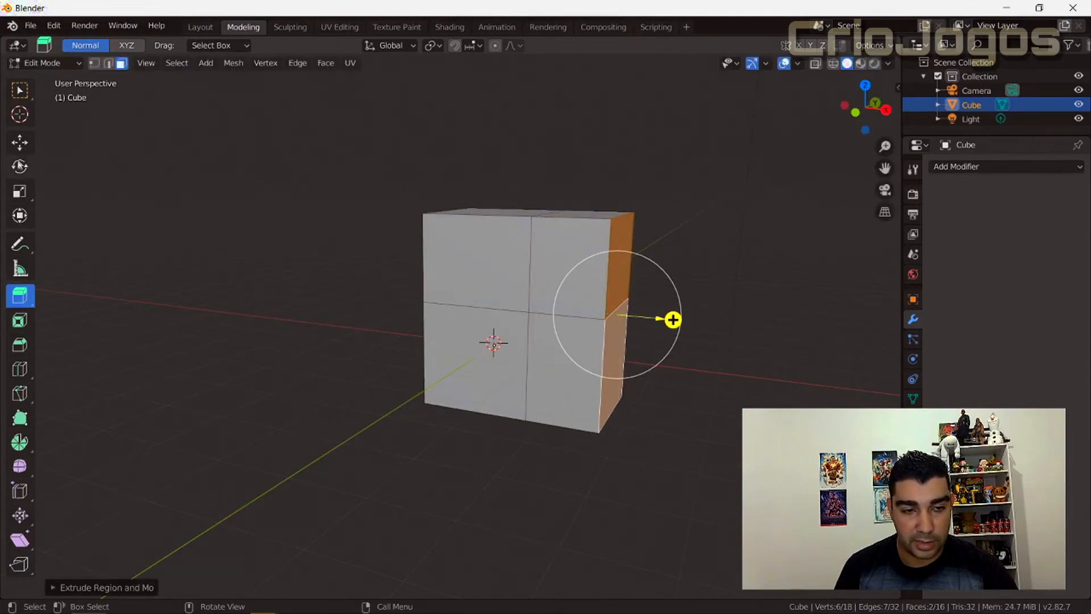
Try moving the upper extruded end face upward along global Z.
click(19, 147)
click(617, 278)
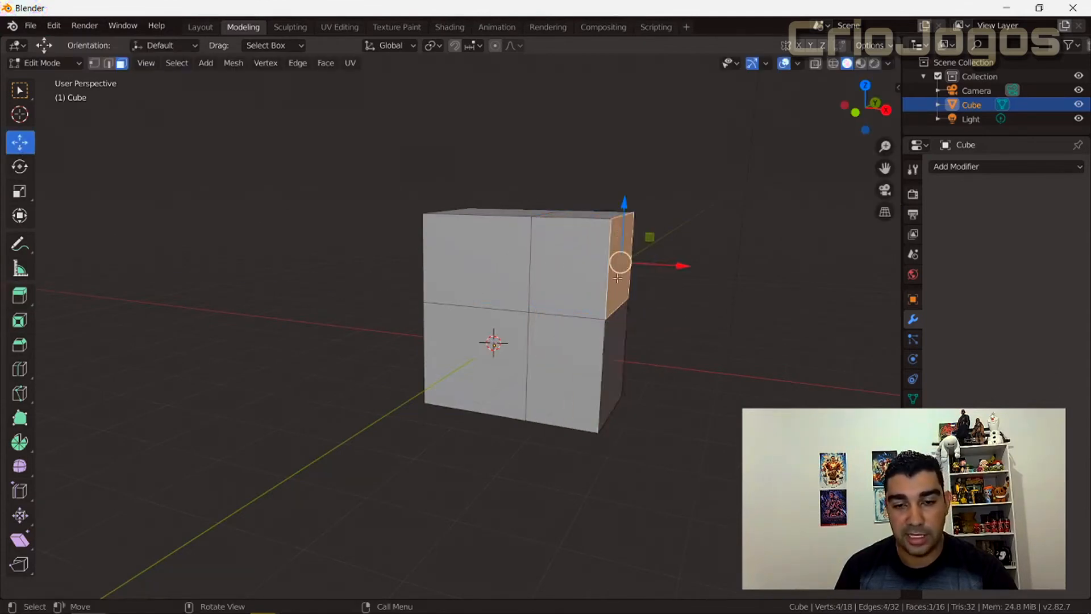
mouse_move(620, 223)
mouse_down()
mouse_move(622, 144)
mouse_move(620, 224)
mouse_up()
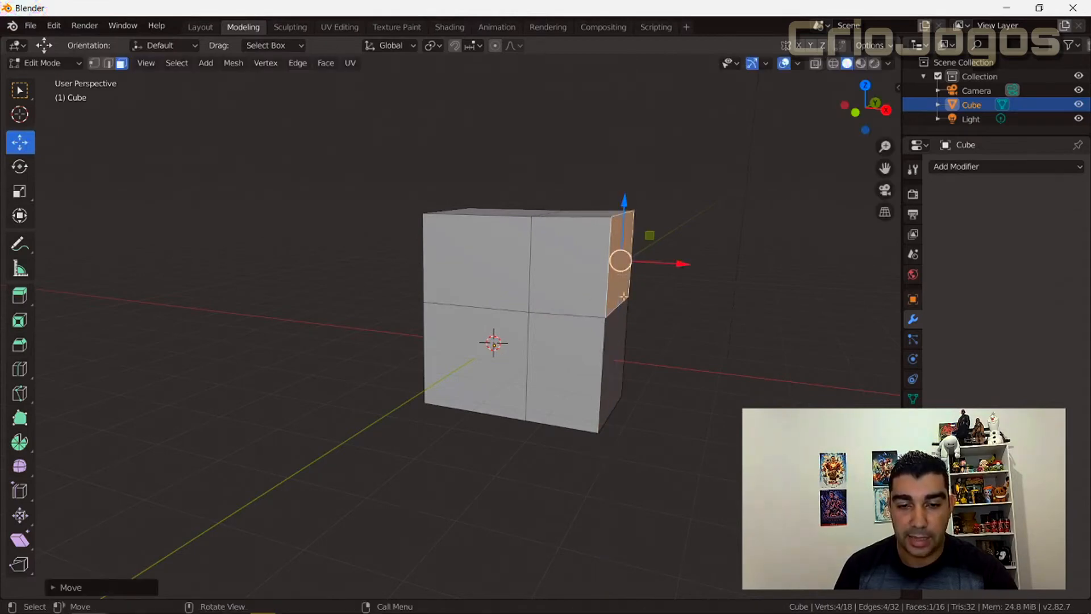
scroll(627, 332, up, 4)
scroll(628, 332, down, 4)
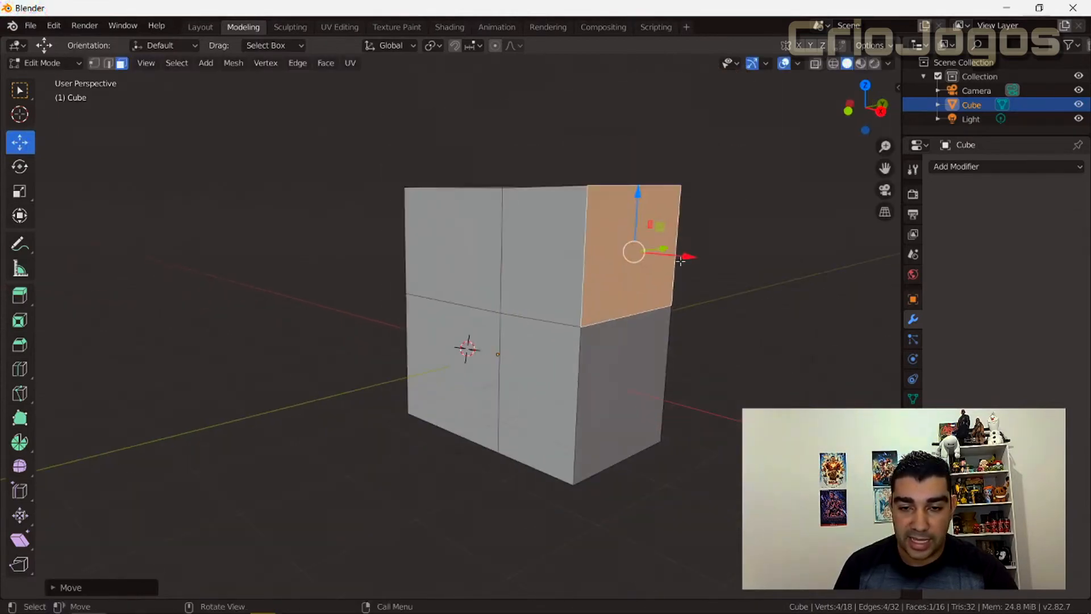
key(g)
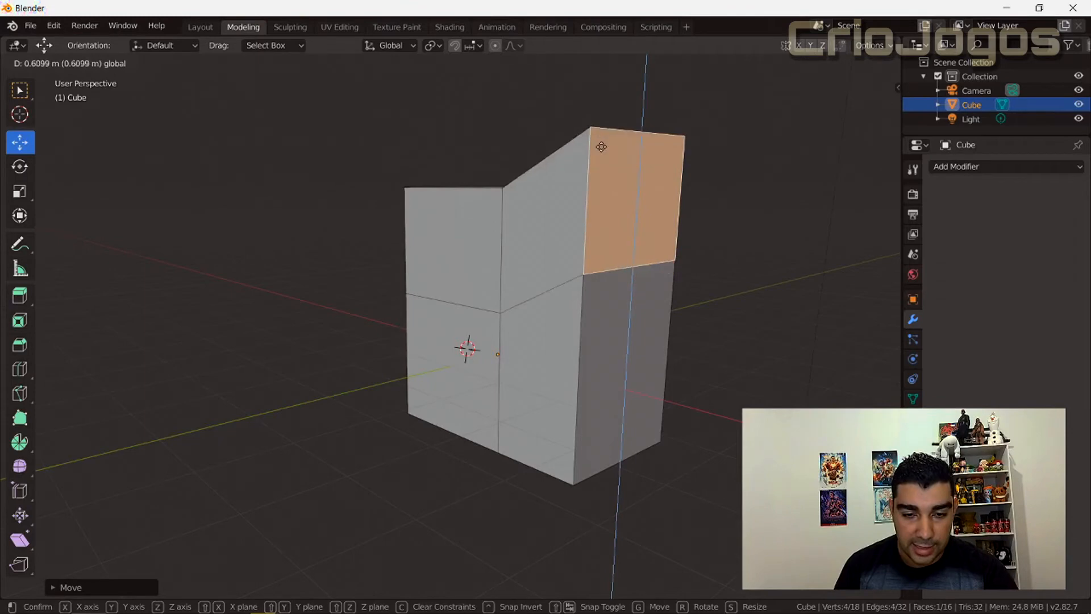
drag(597, 83, 597, 122)
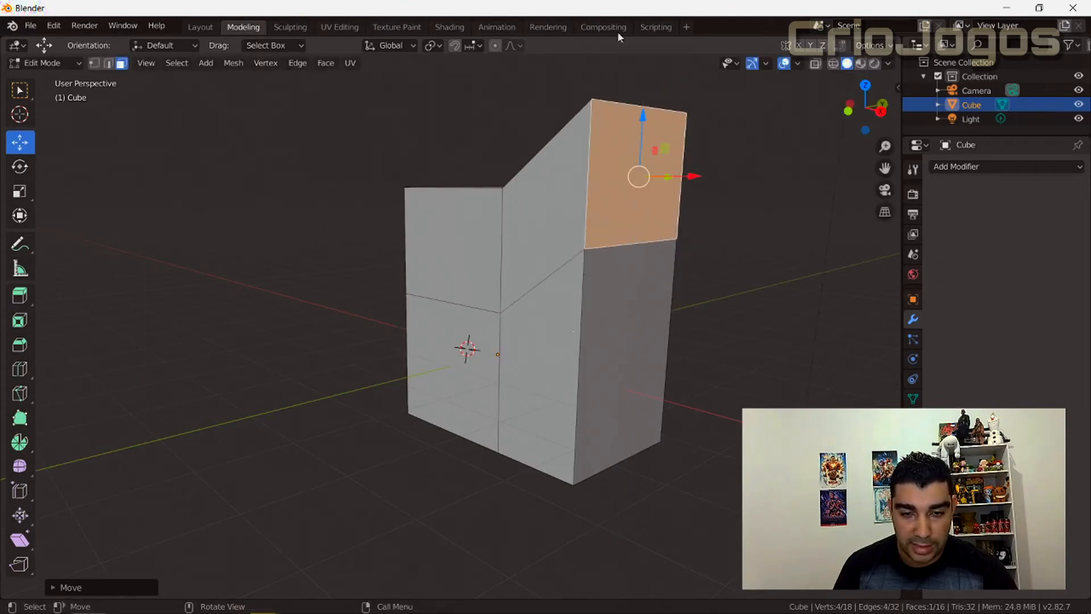
Undo the end face moves and the two-face region extrusion.
key(ctrl+z)
key(ctrl+z)
key(ctrl+z)
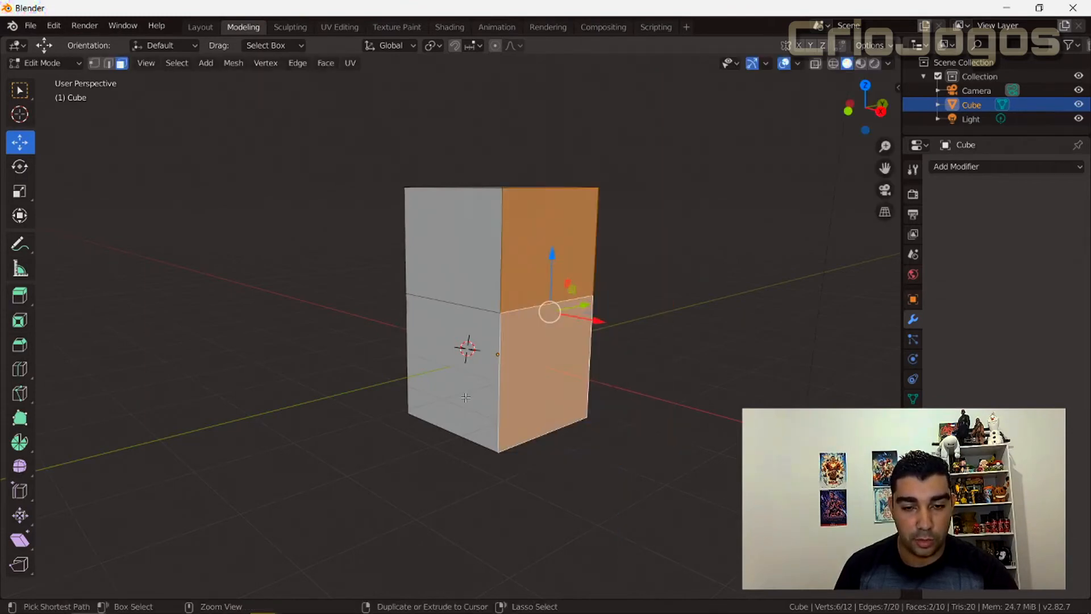
scroll(294, 404, down, 1)
key(ctrl+z)
Try extruding the upper and lower blocks' X-facing side faces outward together with Extrude Individual.
middle_drag(310, 412, 339, 412)
drag(20, 295, 107, 368)
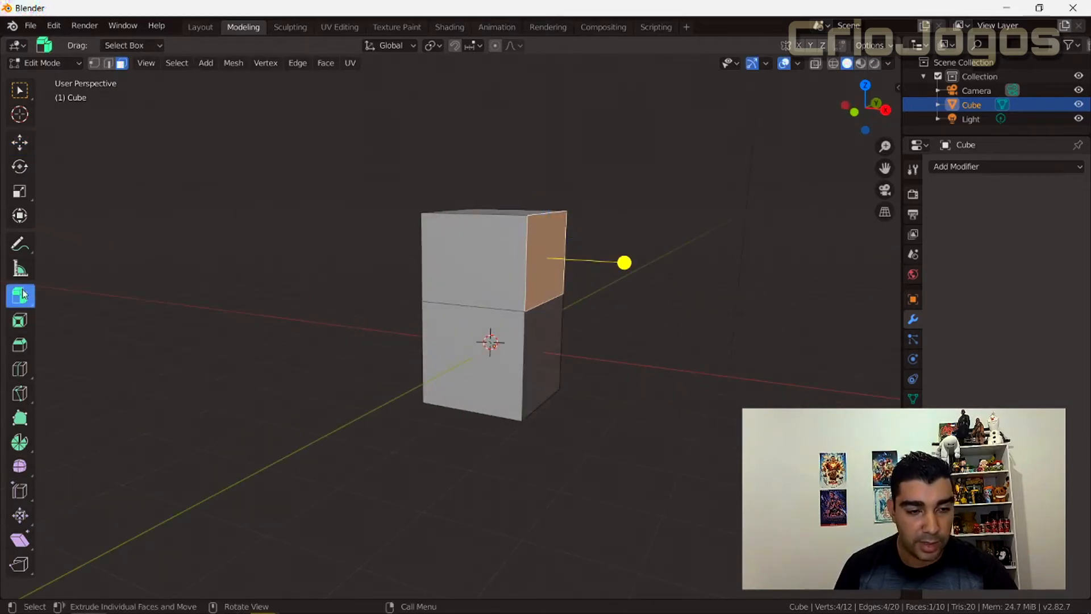
drag(19, 295, 20, 296)
drag(100, 355, 100, 355)
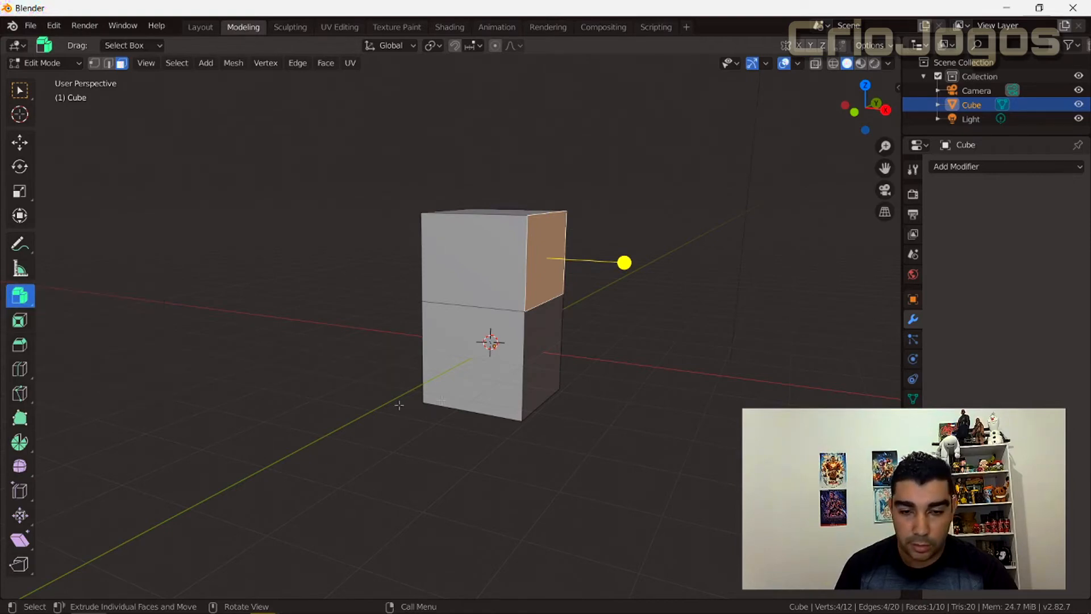
shift+click(547, 340)
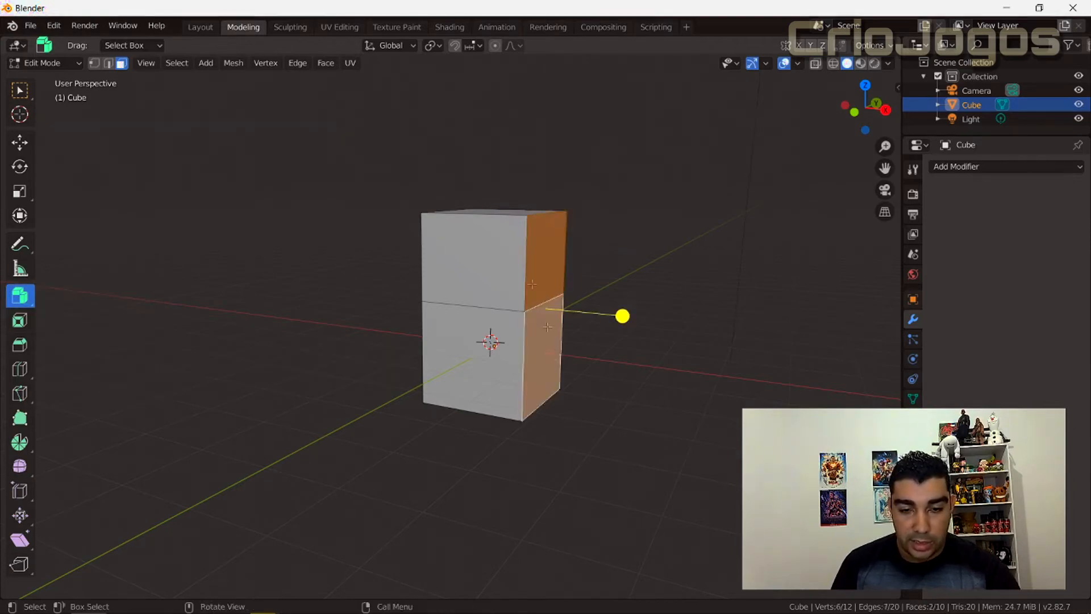
drag(622, 316, 550, 257)
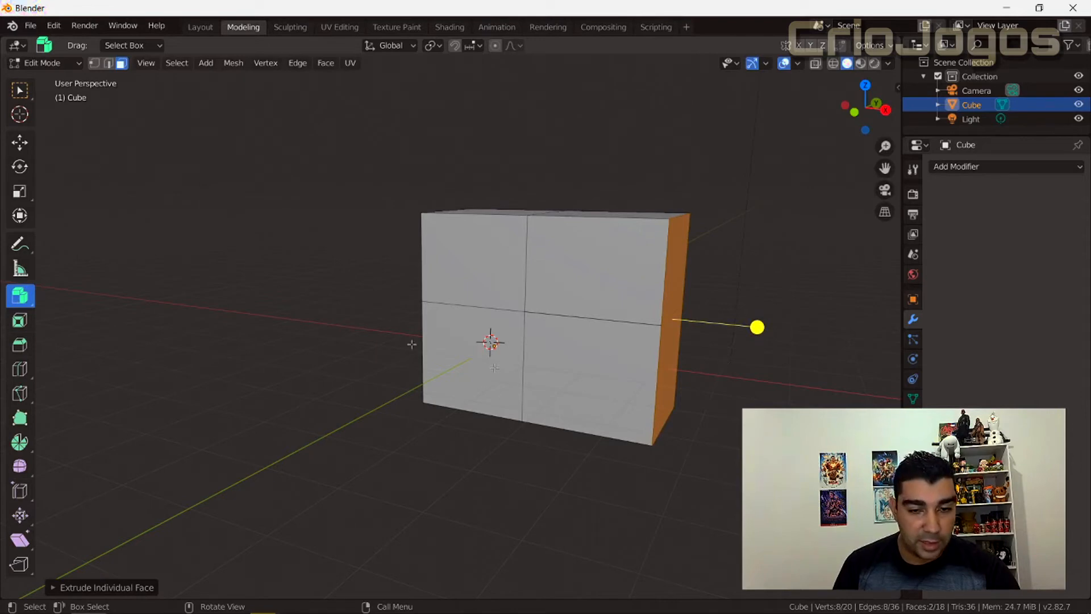
Try moving the upper extruded end face up and the lower one down along global Z.
click(25, 143)
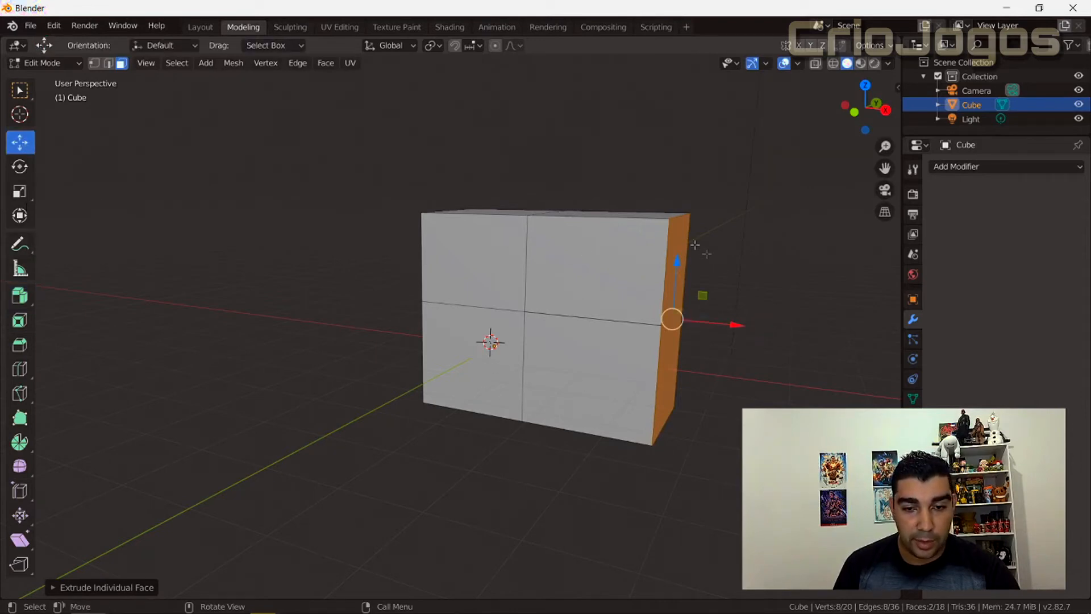
click(679, 230)
middle_drag(734, 403, 690, 403)
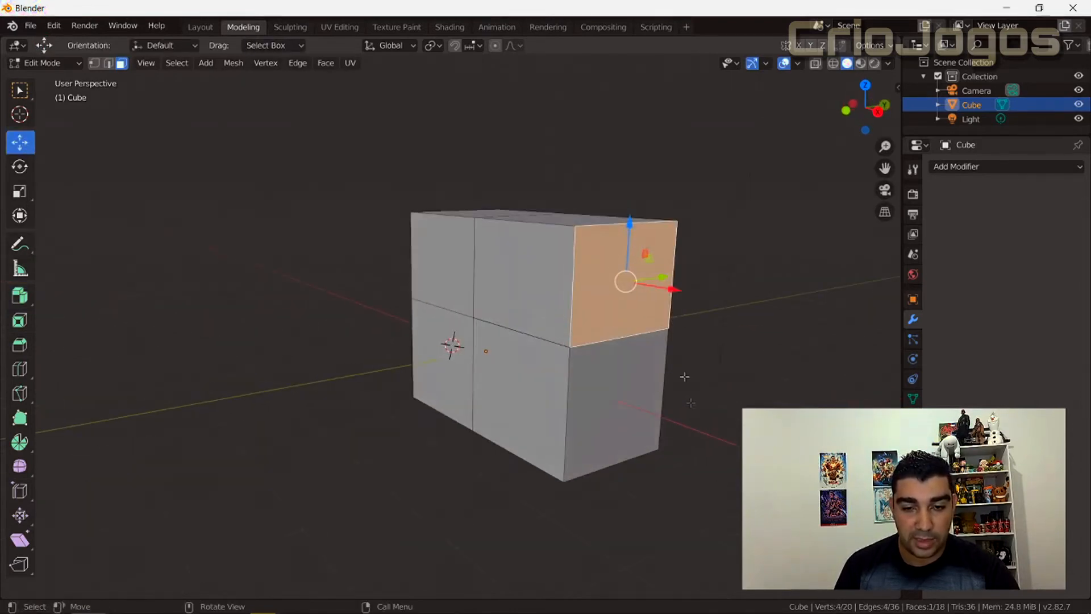
drag(629, 224, 631, 149)
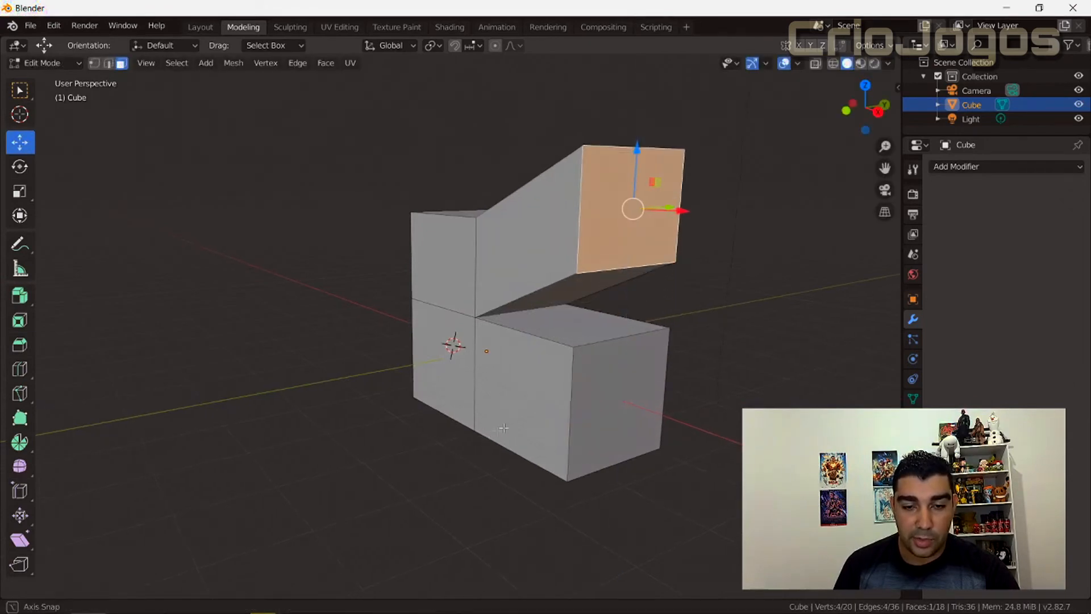
middle_drag(630, 149, 635, 350)
middle_drag(706, 433, 635, 441)
click(617, 369)
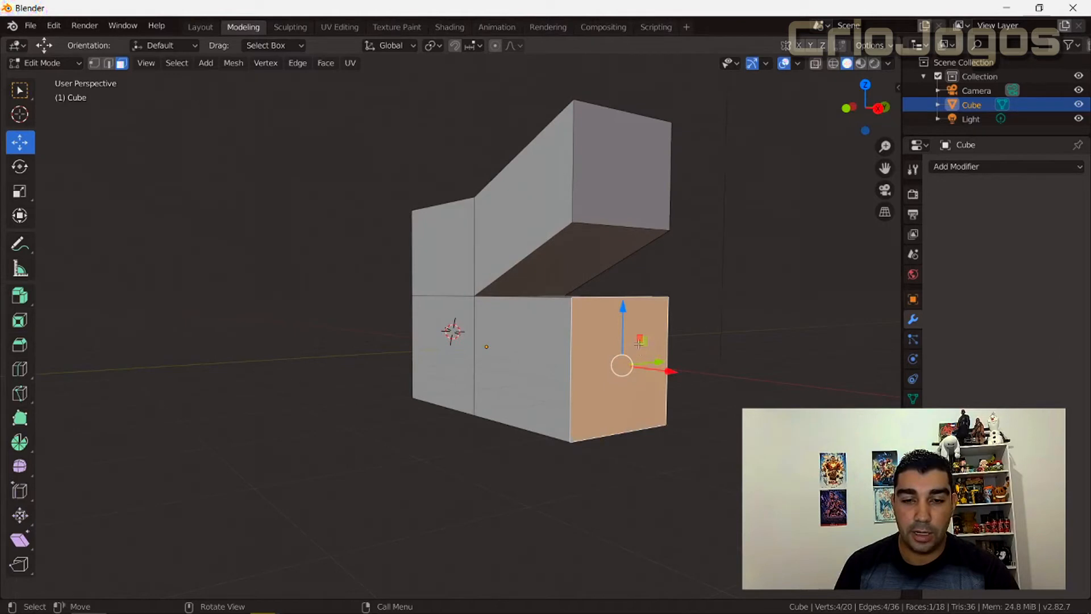
mouse_move(623, 308)
mouse_down()
mouse_move(629, 356)
mouse_move(622, 325)
mouse_up()
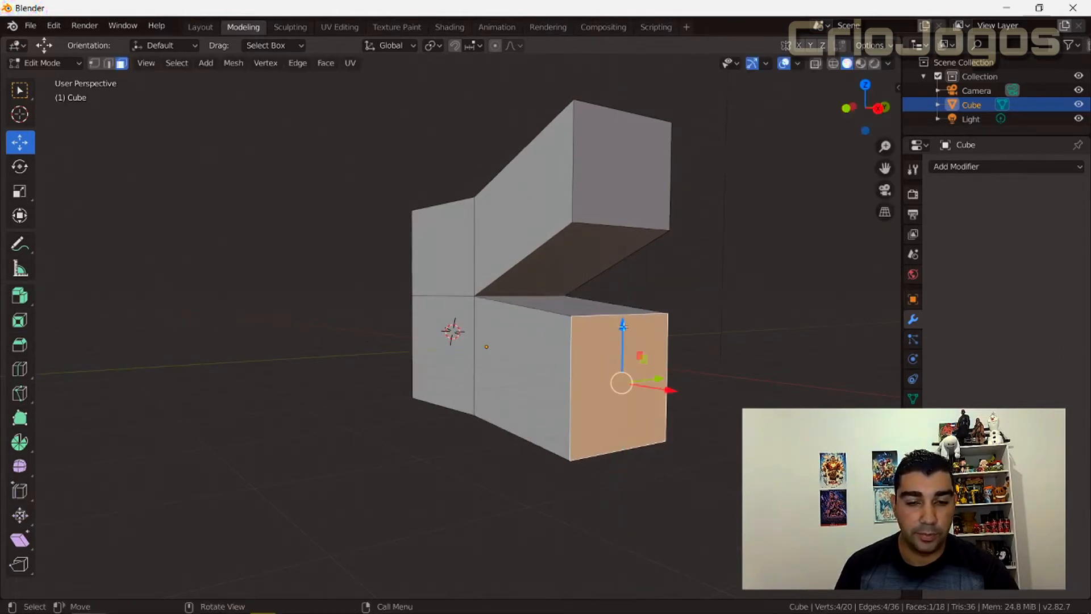
Undo the two end face moves and the individual extrusion, back to only the upper side face selected.
key(ctrl+z)
key(ctrl+z)
key(ctrl+z)
key(ctrl+z)
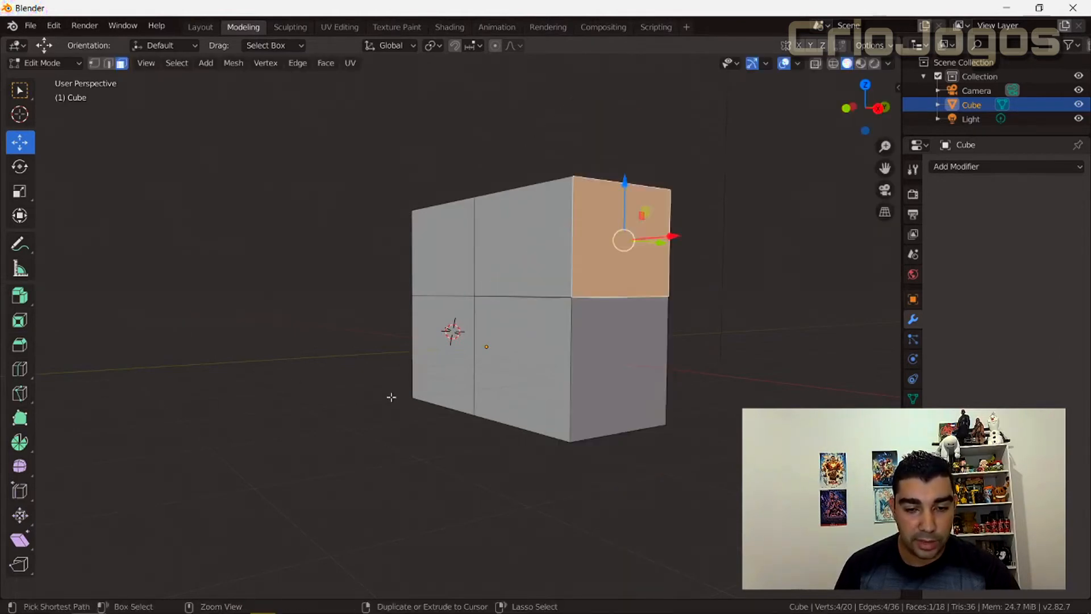
key(ctrl+z)
middle_drag(273, 404, 334, 417)
click(18, 298)
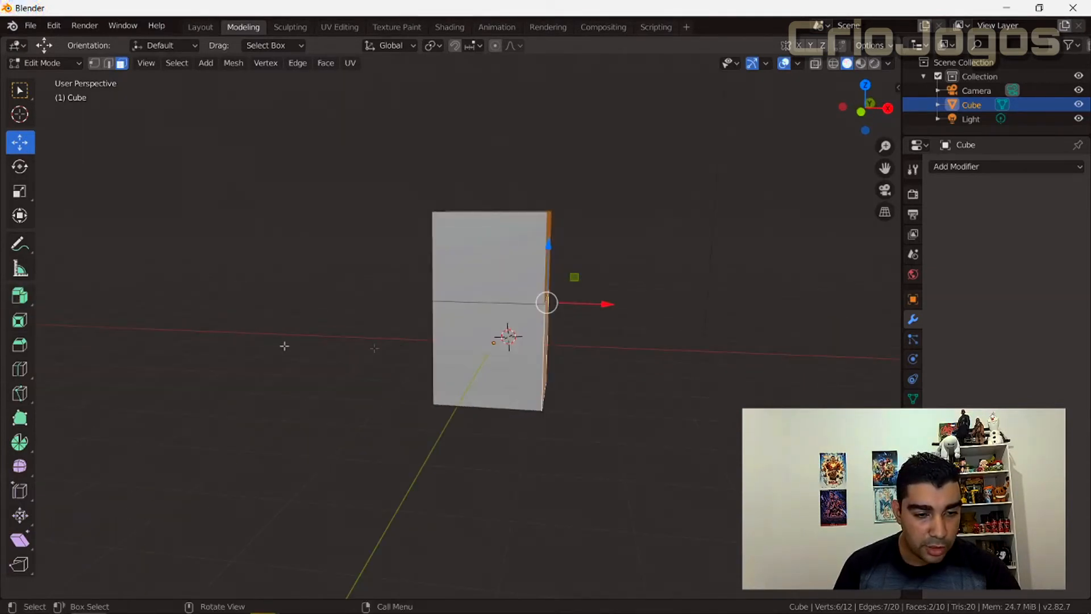
middle_drag(614, 446, 579, 454)
key(ctrl+z)
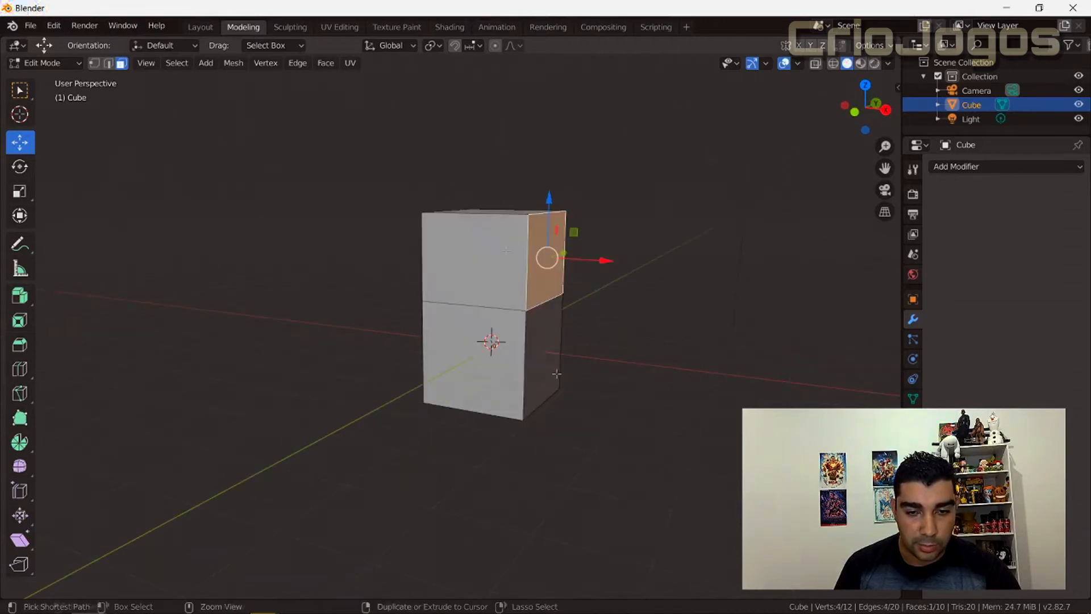
Try chaining Extrude to Cursor segments from the upper block's X-facing face into an arch over the block.
click(27, 306)
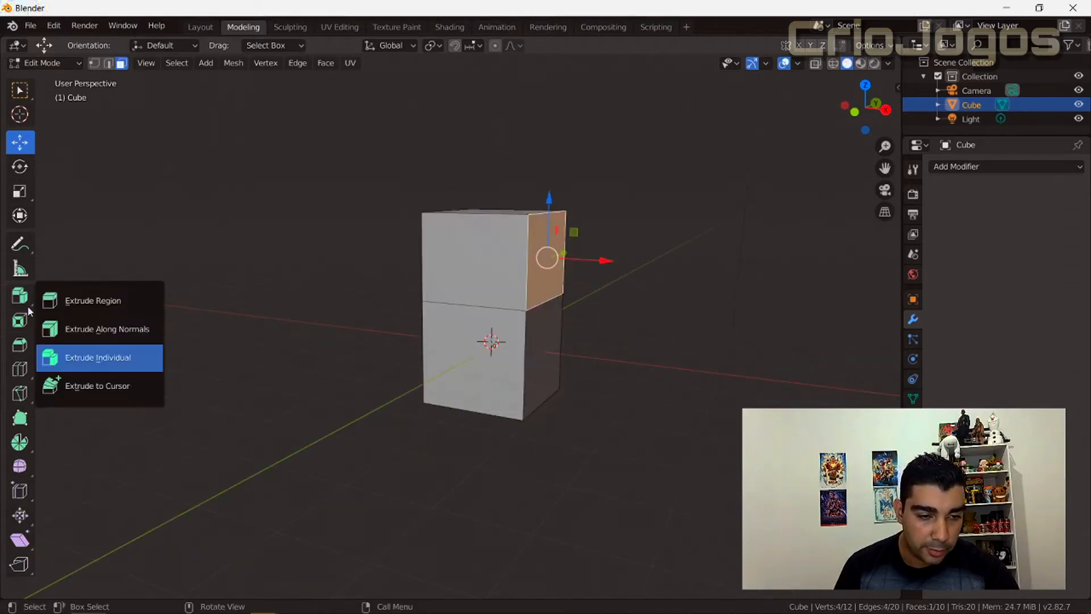
click(89, 388)
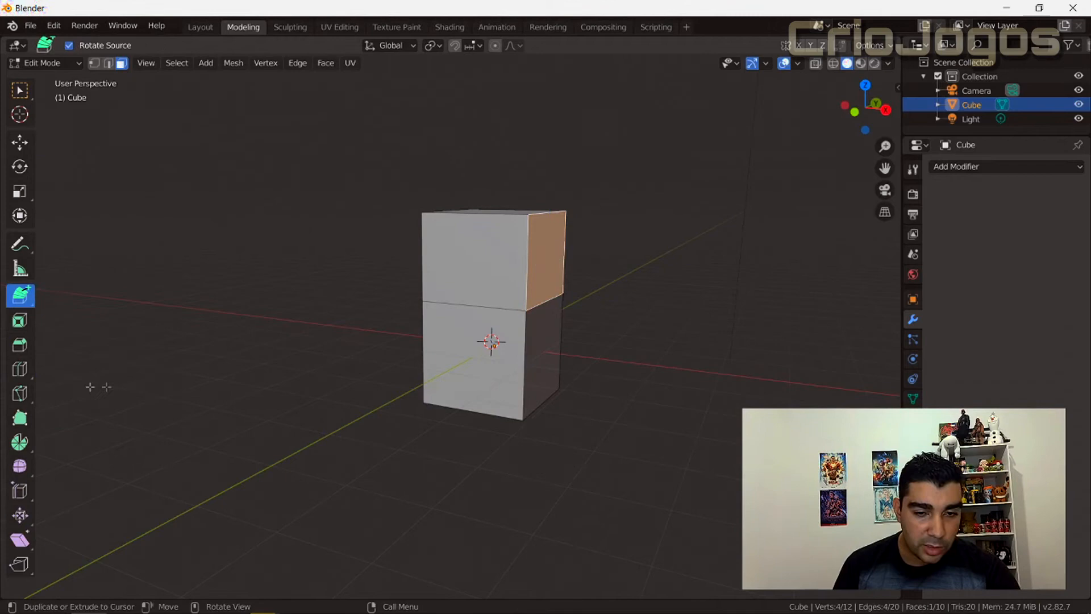
scroll(416, 418, down, 4)
scroll(417, 417, up, 3)
scroll(417, 418, down, 2)
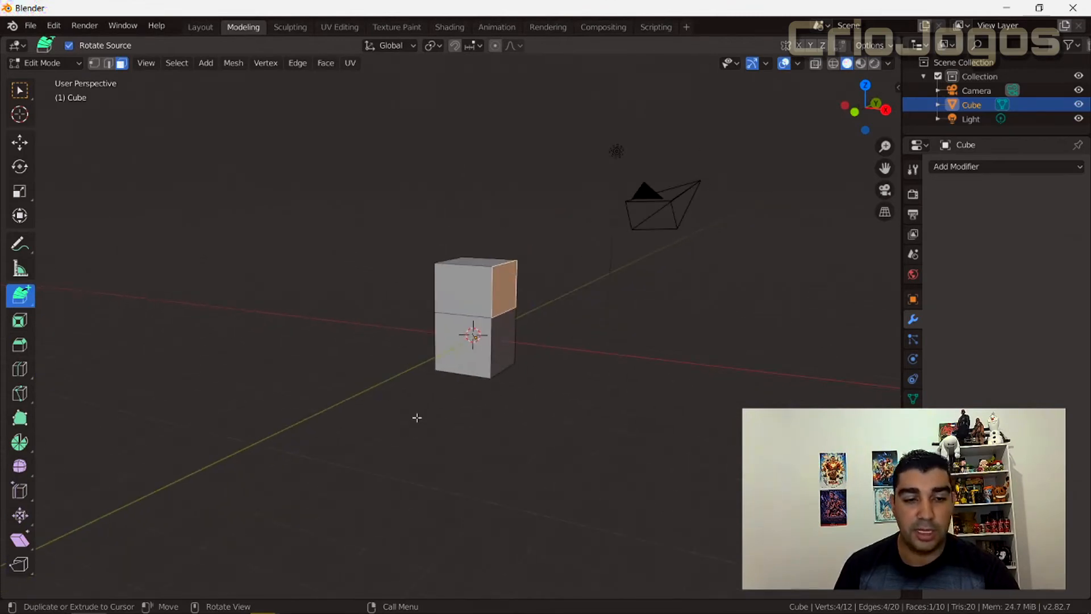
click(631, 284)
click(568, 182)
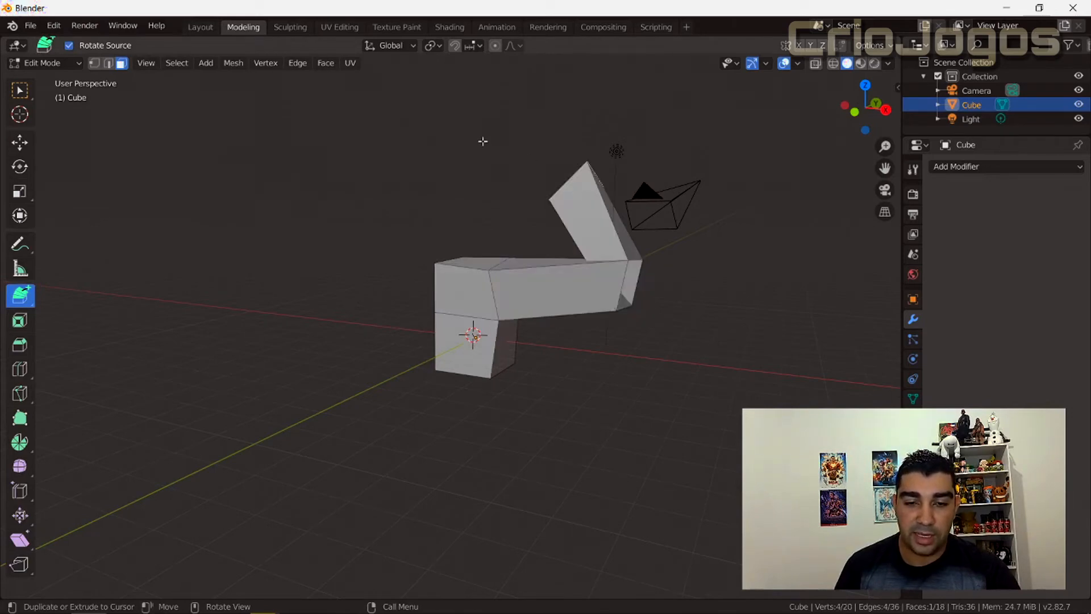
click(482, 141)
click(291, 141)
click(153, 221)
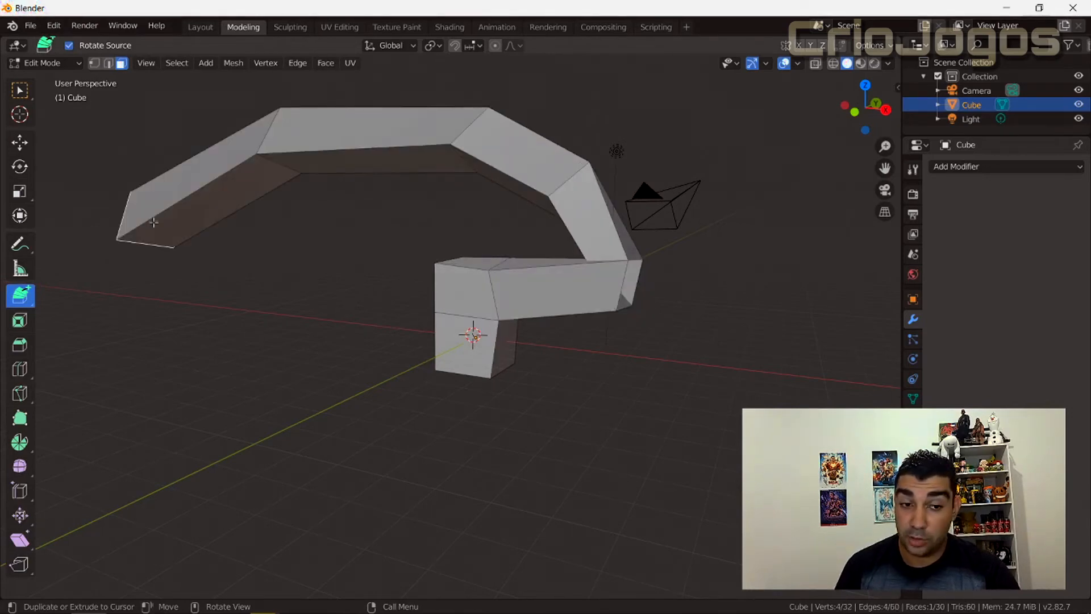
Try continuing the cursor extrusions in a loop beneath and around the block, ending in an inward spiral.
click(148, 303)
click(144, 378)
click(182, 440)
click(265, 483)
click(408, 482)
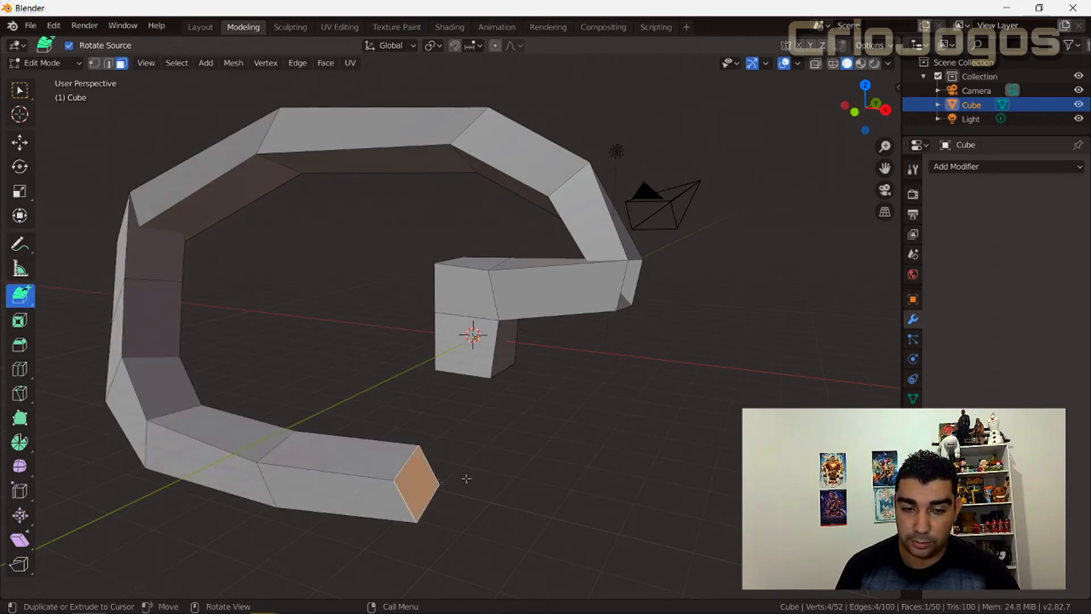
click(556, 473)
click(623, 426)
click(701, 331)
click(694, 219)
click(598, 137)
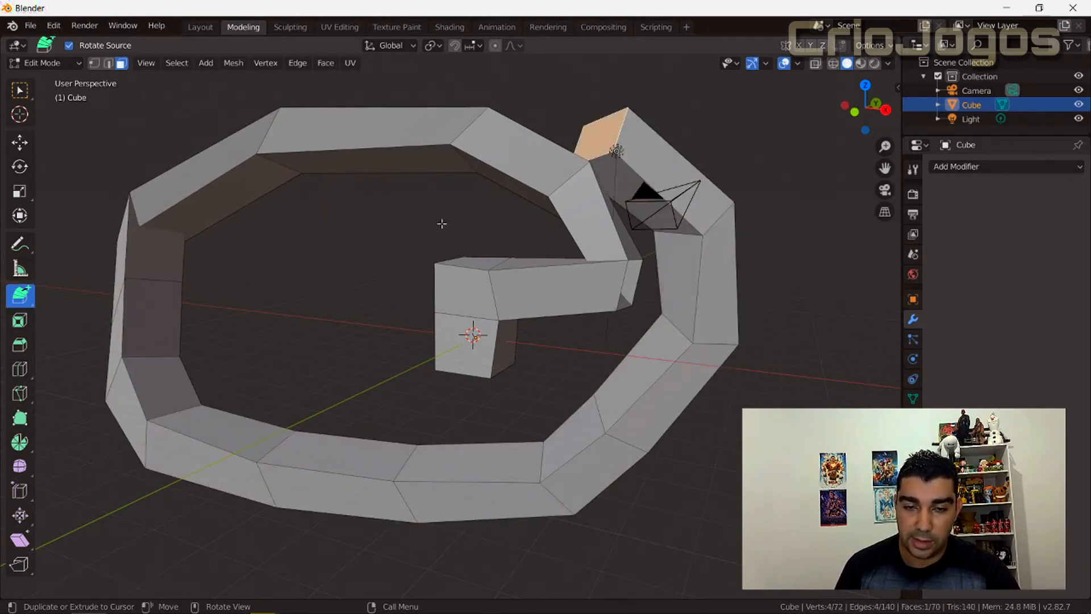
click(441, 223)
click(356, 284)
click(332, 364)
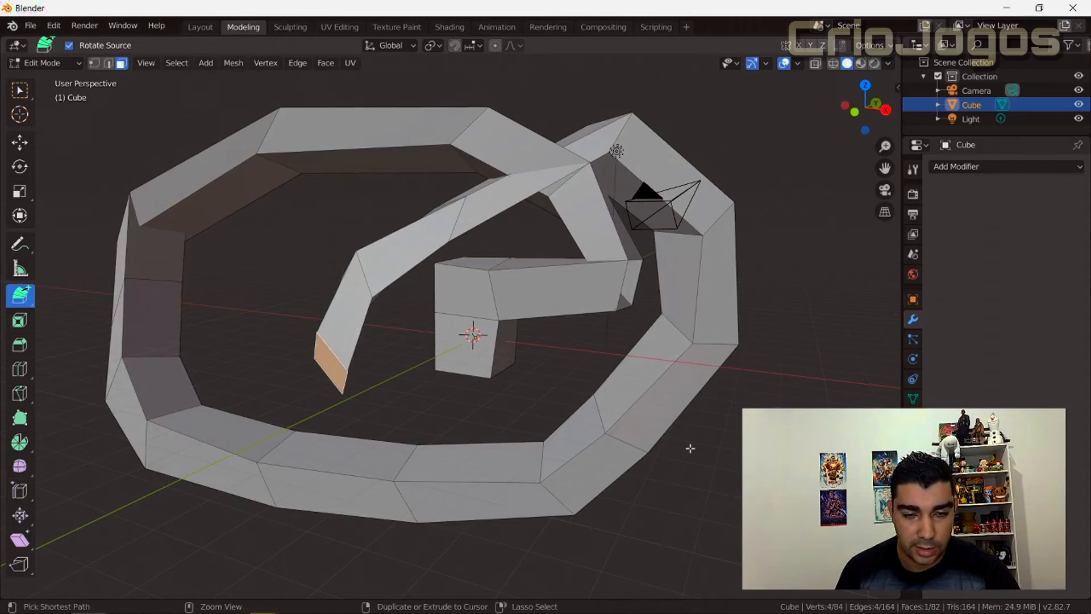
Undo the whole chain of cursor extrusions, back to the two stacked blocks.
key(ctrl+z)
key(ctrl+z)
key(ctrl+z)
key(ctrl+z)
key(ctrl+z)
key(ctrl+z)
key(ctrl+z)
key(ctrl+z)
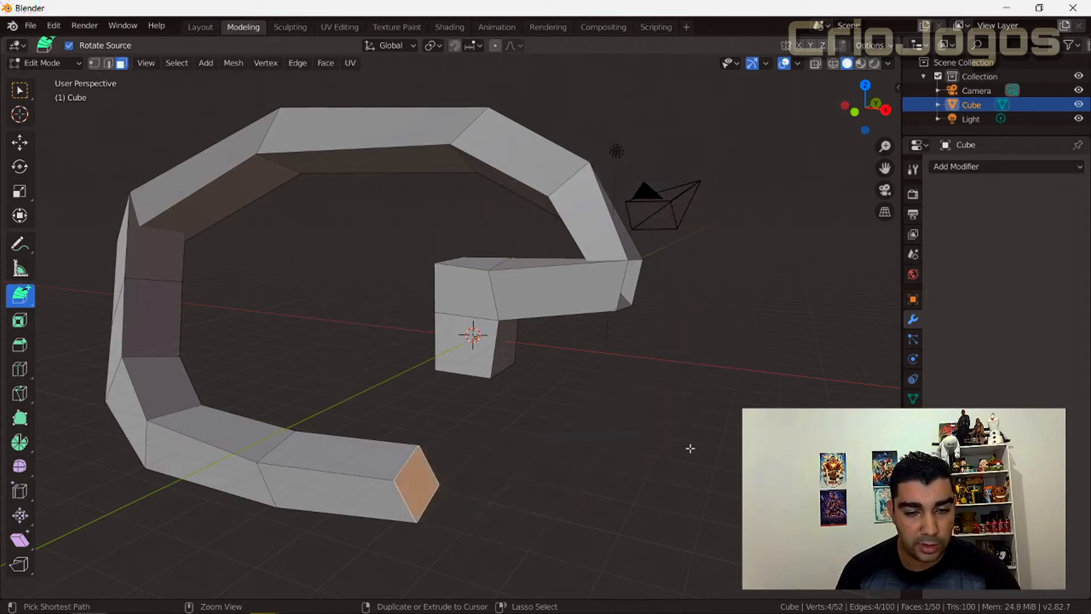
key(ctrl+z)
key(ctrl+z)
key(ctrl+z)
key(ctrl+z)
key(ctrl+z)
key(ctrl+z)
key(ctrl+z)
key(ctrl+z)
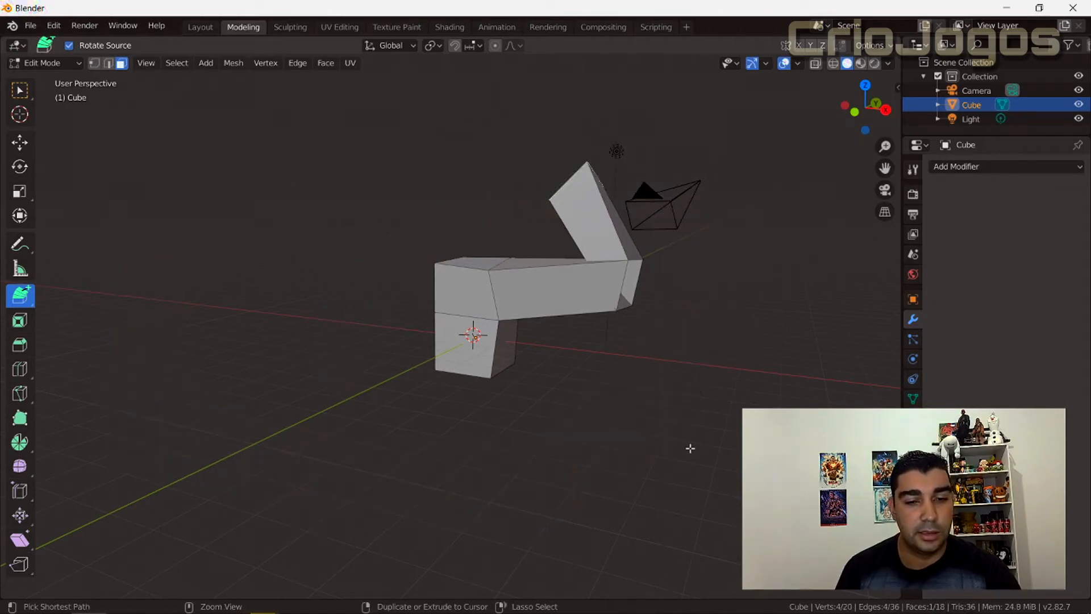
key(ctrl+z)
key(ctrl+z)
key(ctrl+z)
scroll(539, 384, up, 4)
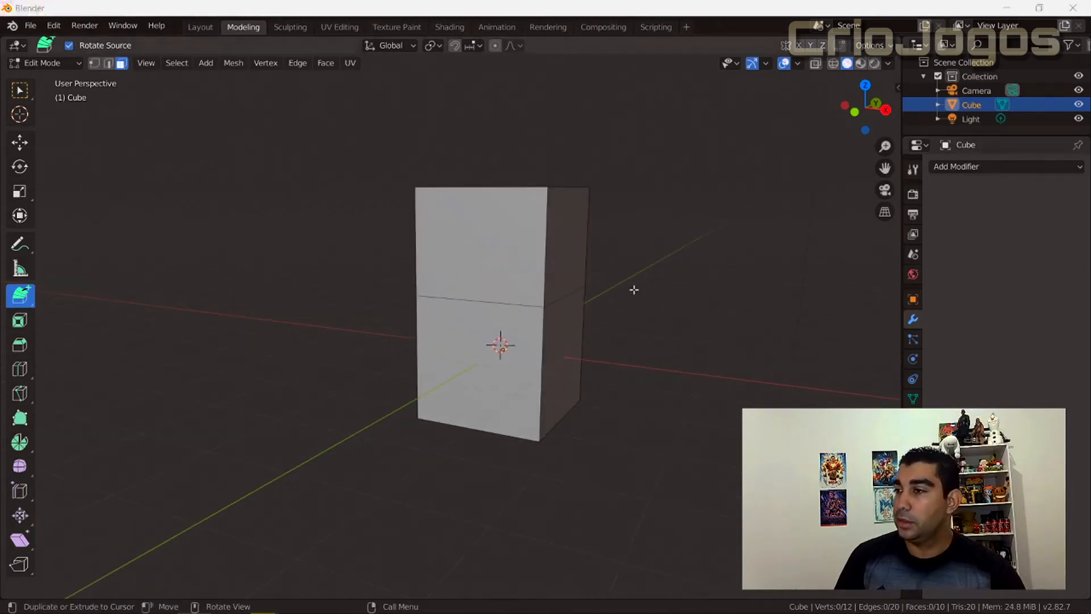
Activate the selection tool and select the block's top face in face select mode.
middle_drag(452, 279, 274, 290)
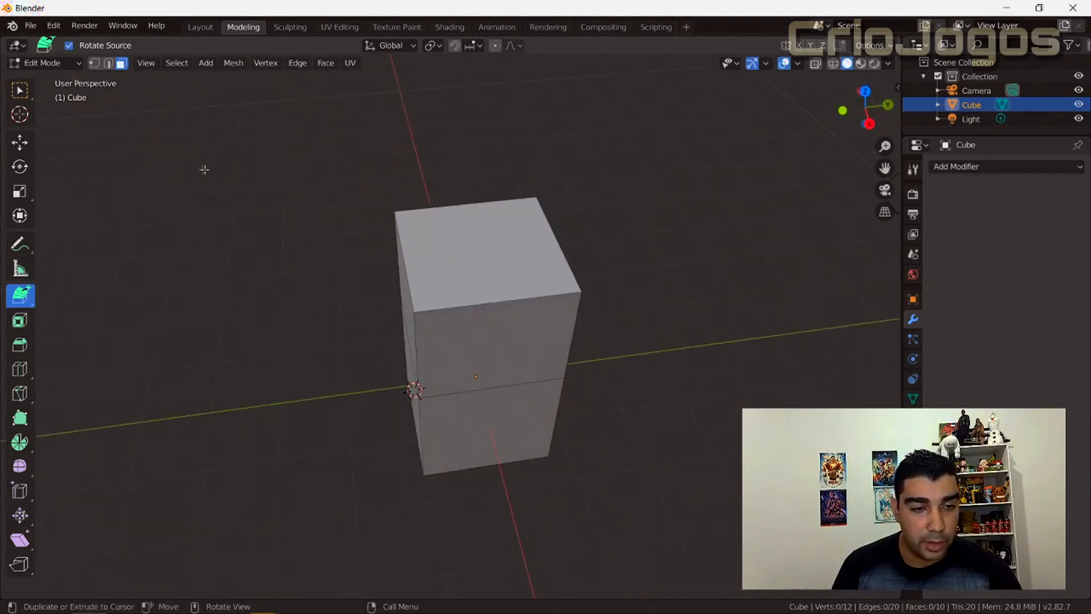
click(19, 89)
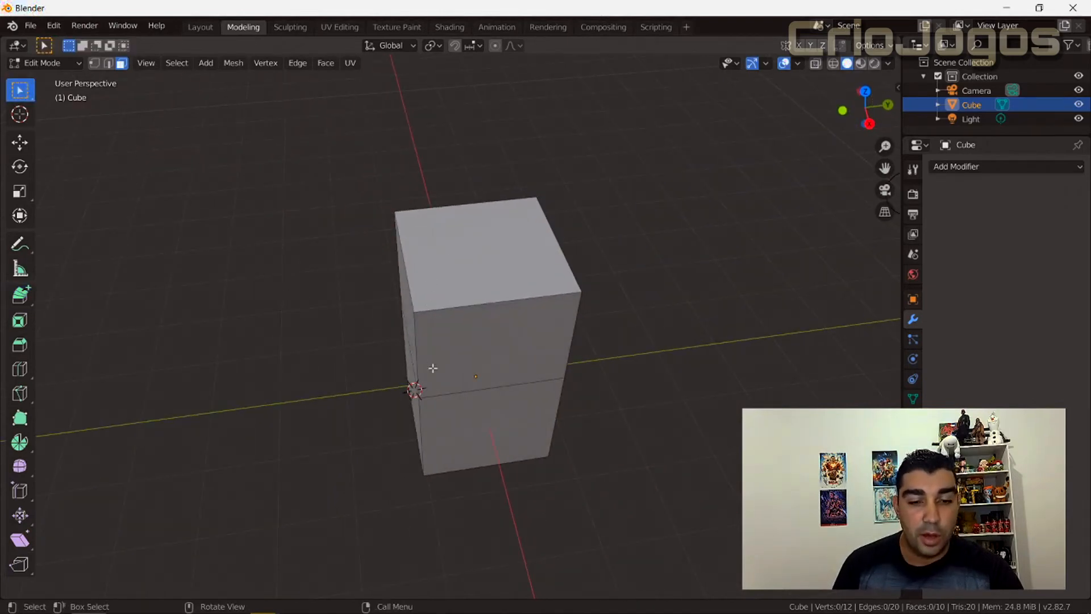
middle_drag(433, 368, 645, 160)
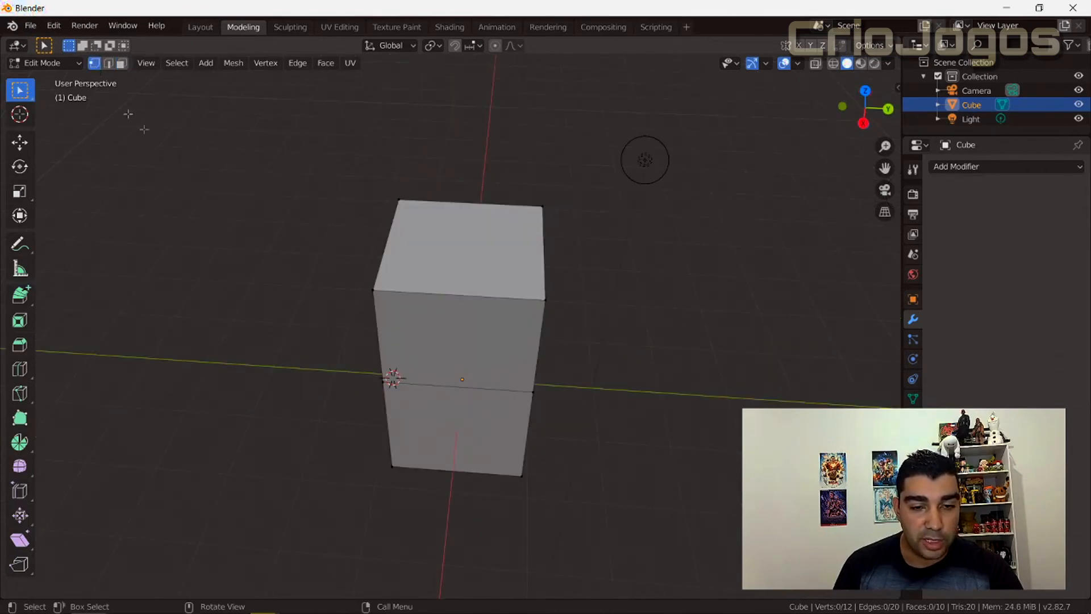
click(121, 63)
click(414, 235)
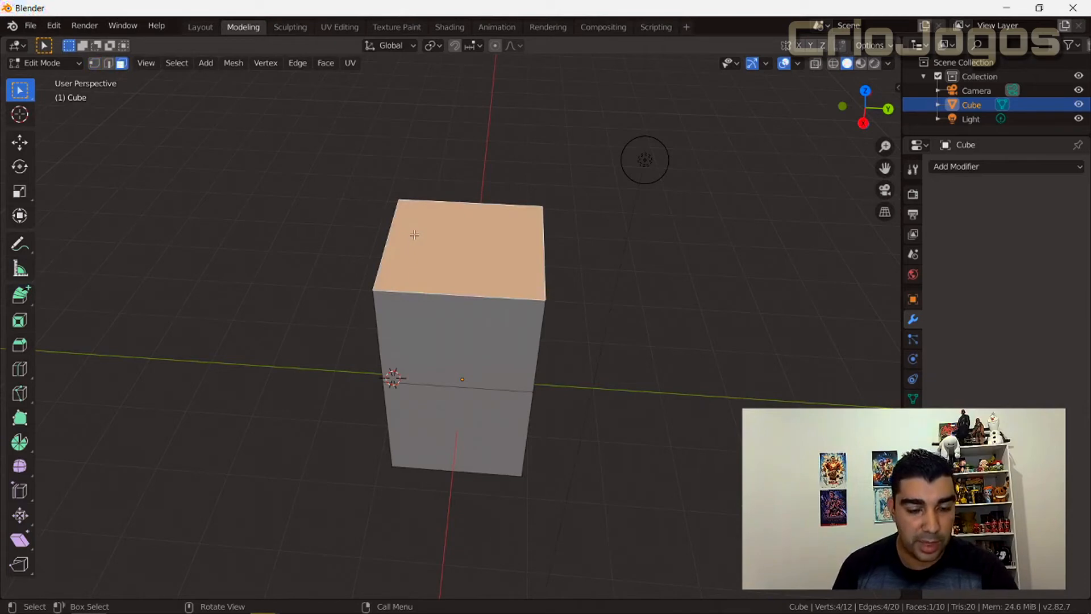
Try extruding the selected top face upward, and undo the extrusion.
key(e)
click(409, 146)
middle_drag(342, 355, 378, 317)
scroll(378, 317, down, 4)
scroll(404, 295, up, 3)
middle_drag(408, 295, 338, 311)
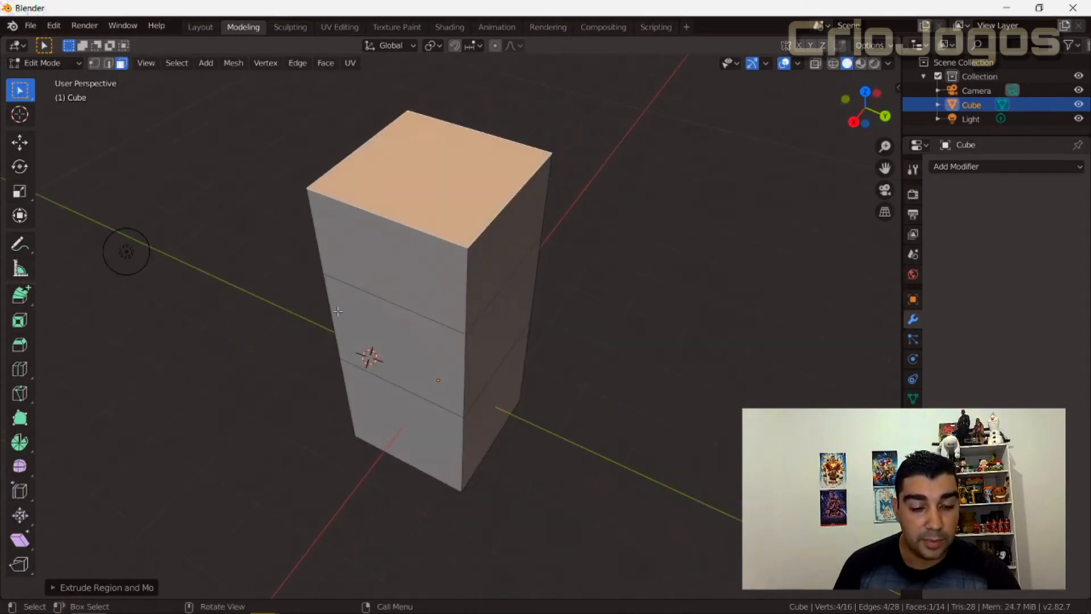
key(ctrl+z)
Try extruding one corner vertex of the top face outward into a loose edge in vertex select mode.
click(94, 64)
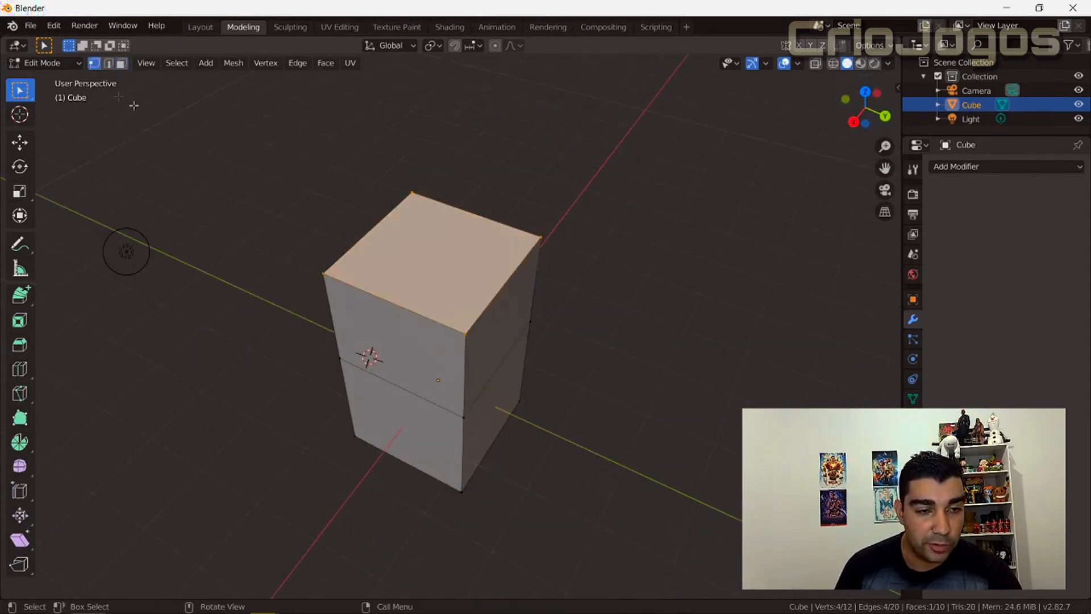
click(537, 237)
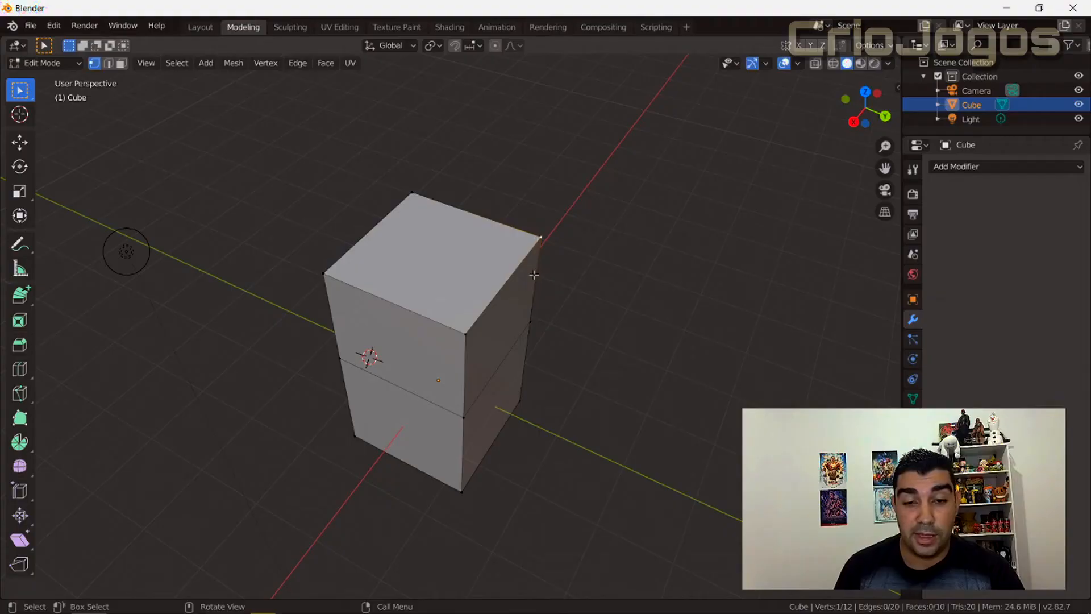
key(e)
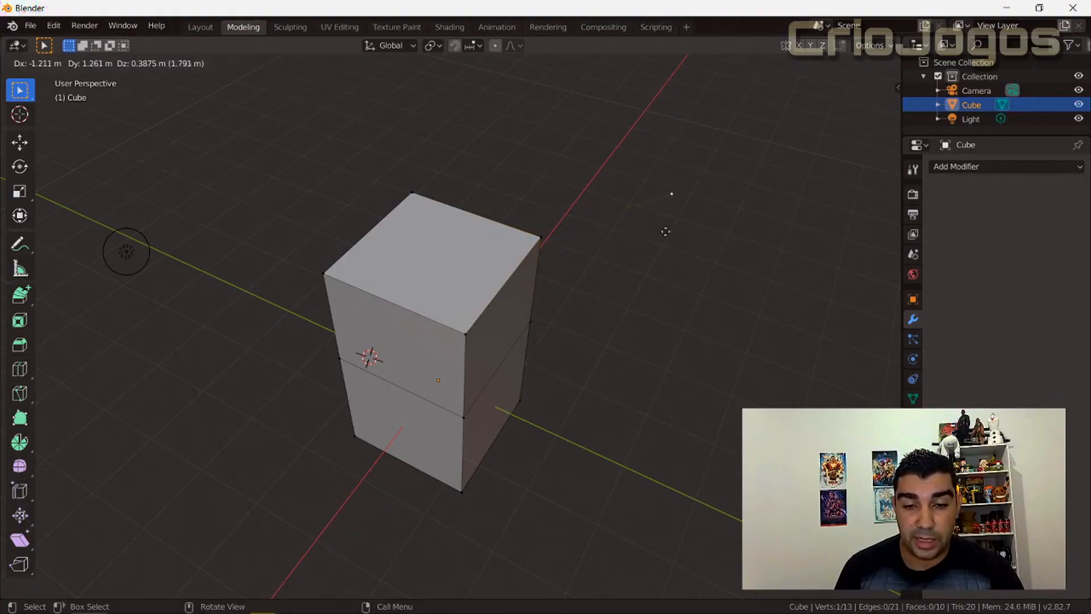
click(686, 230)
middle_drag(626, 319, 477, 295)
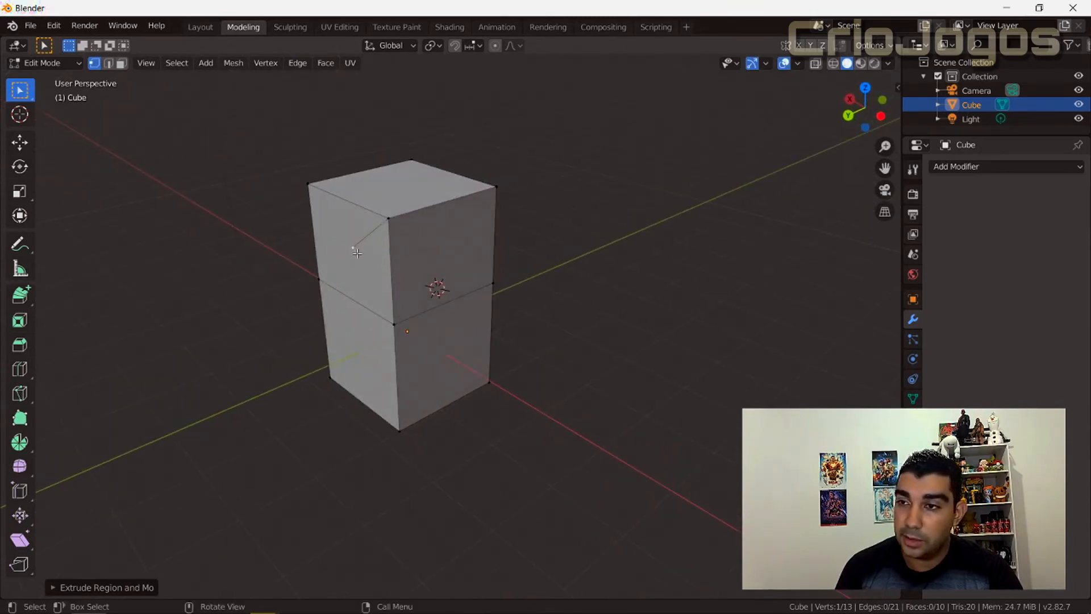
Try extruding the loose edge's end vertex into a second edge, and undo both vertex extrusions.
key(e)
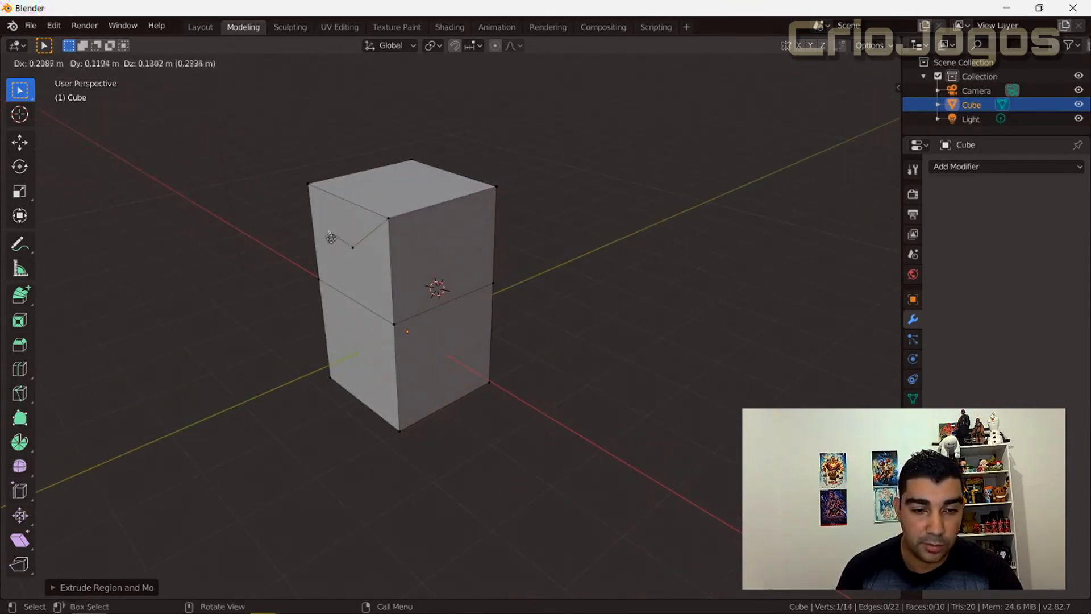
click(320, 224)
middle_drag(290, 283, 355, 319)
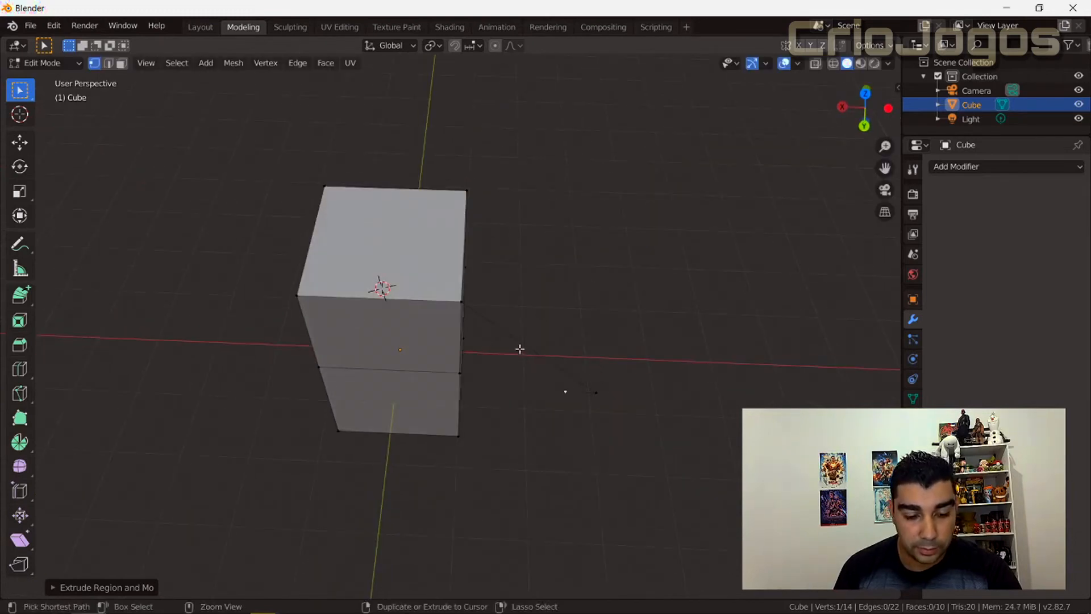
key(ctrl+z)
key(ctrl+z)
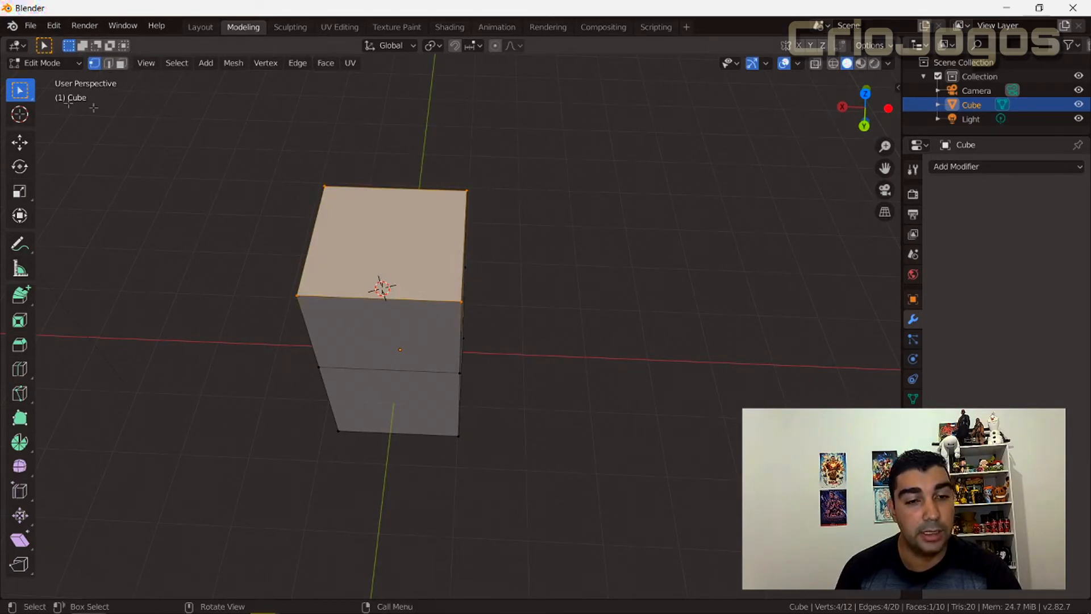
Try extruding one edge of the block's top face outward into a new face in edge select mode.
click(108, 64)
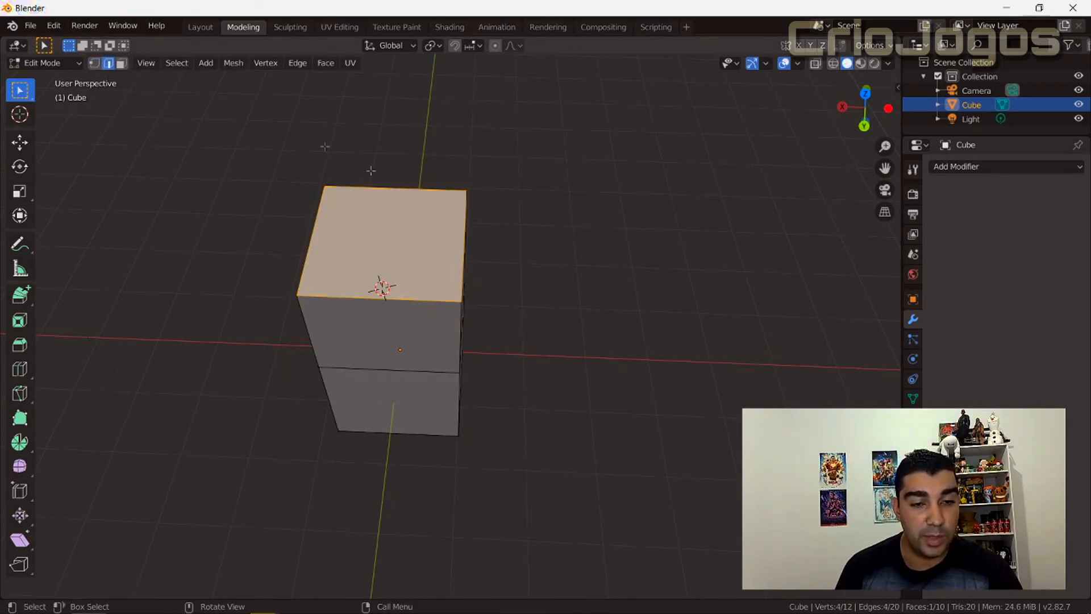
click(467, 246)
middle_drag(403, 283, 484, 232)
key(e)
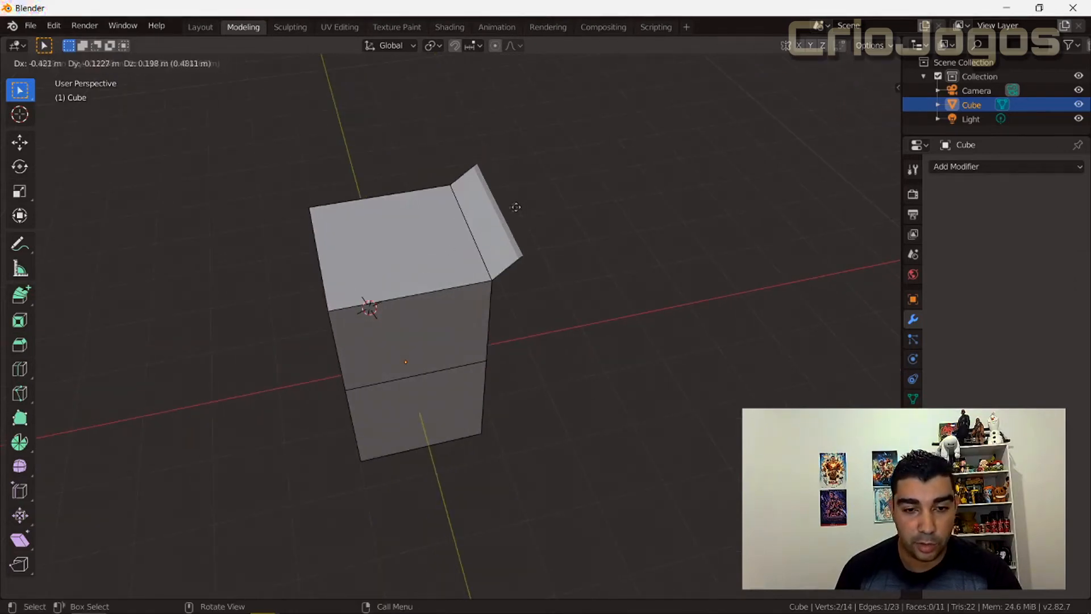
click(626, 171)
Try extruding the new face's outer edge downward into a second face, and undo both edge extrusions.
middle_drag(612, 328, 549, 287)
key(e)
click(588, 328)
middle_drag(494, 324, 475, 289)
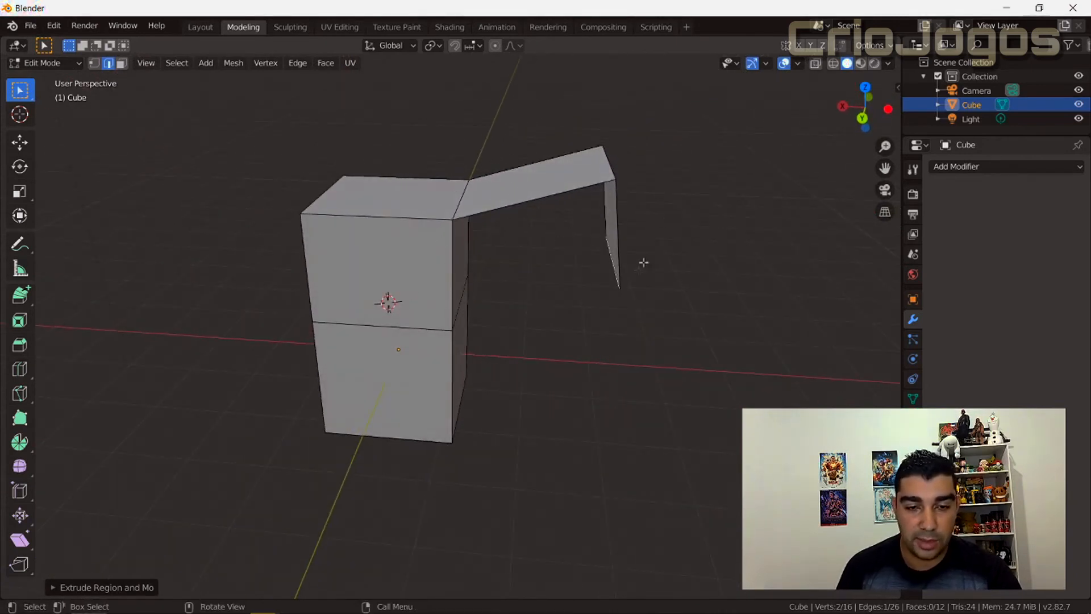
key(ctrl+z)
key(ctrl+z)
key(ctrl+z)
Select all four edges of the block's top face, try extruding them together upward and sideways, and undo the extrusion.
click(376, 215)
middle_drag(394, 288, 437, 340)
shift+click(318, 263)
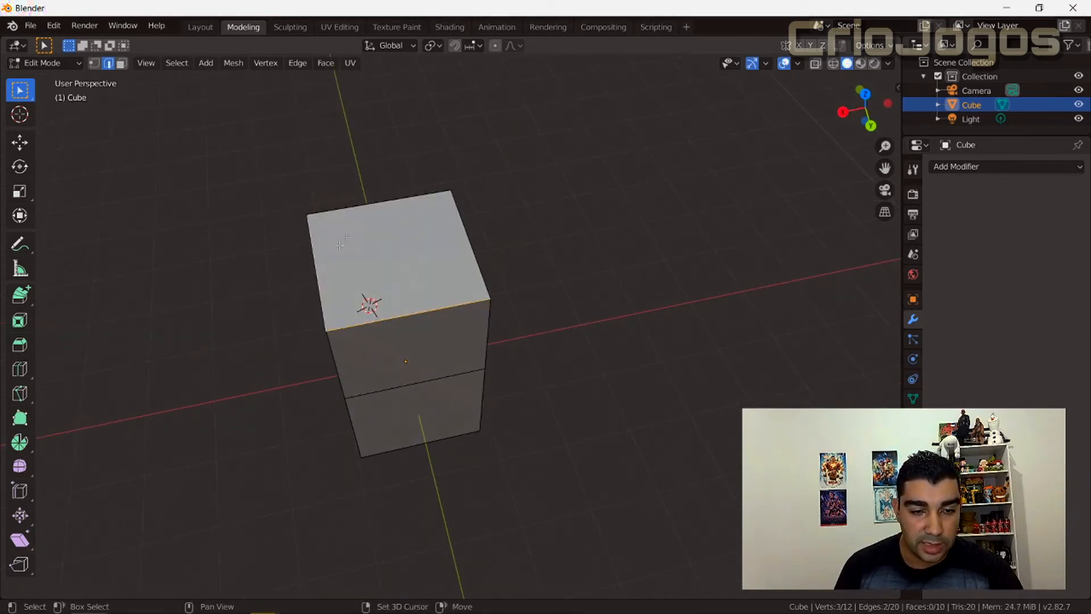
shift+click(363, 209)
shift+click(460, 221)
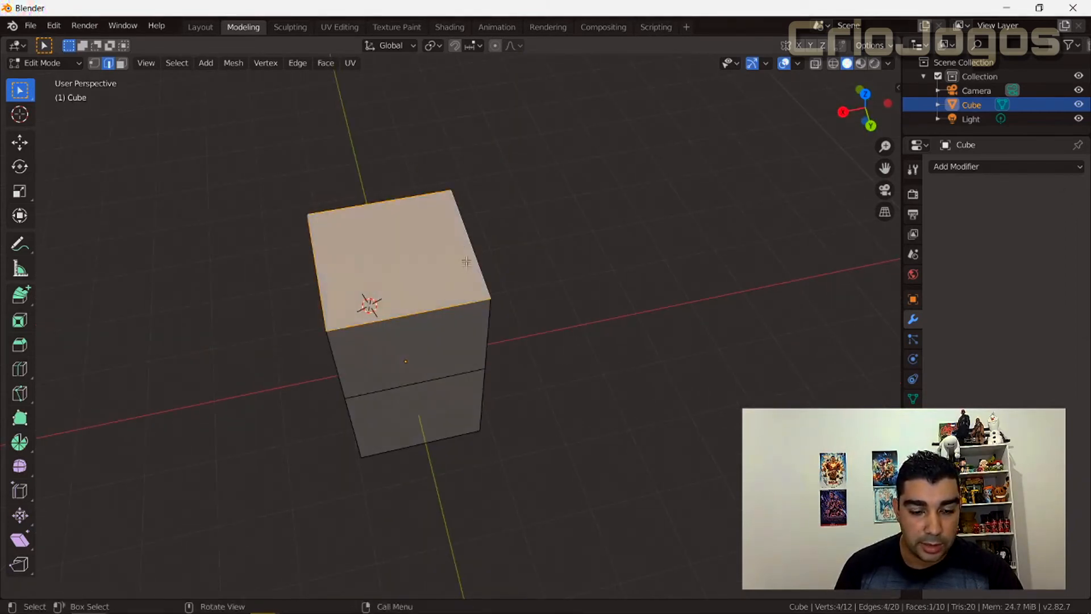
key(e)
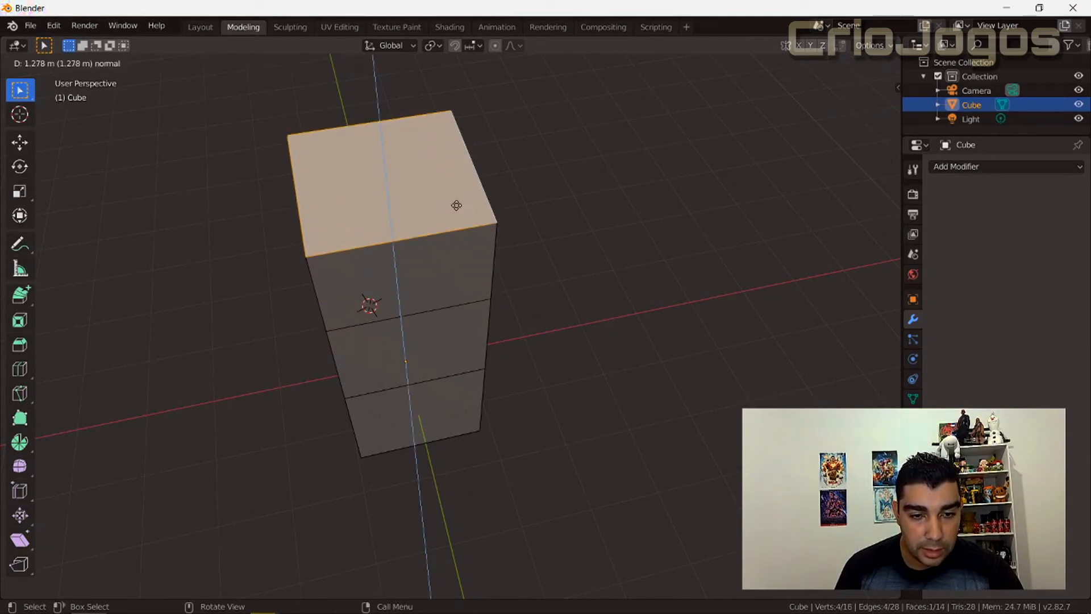
click(338, 185)
middle_drag(463, 315, 537, 260)
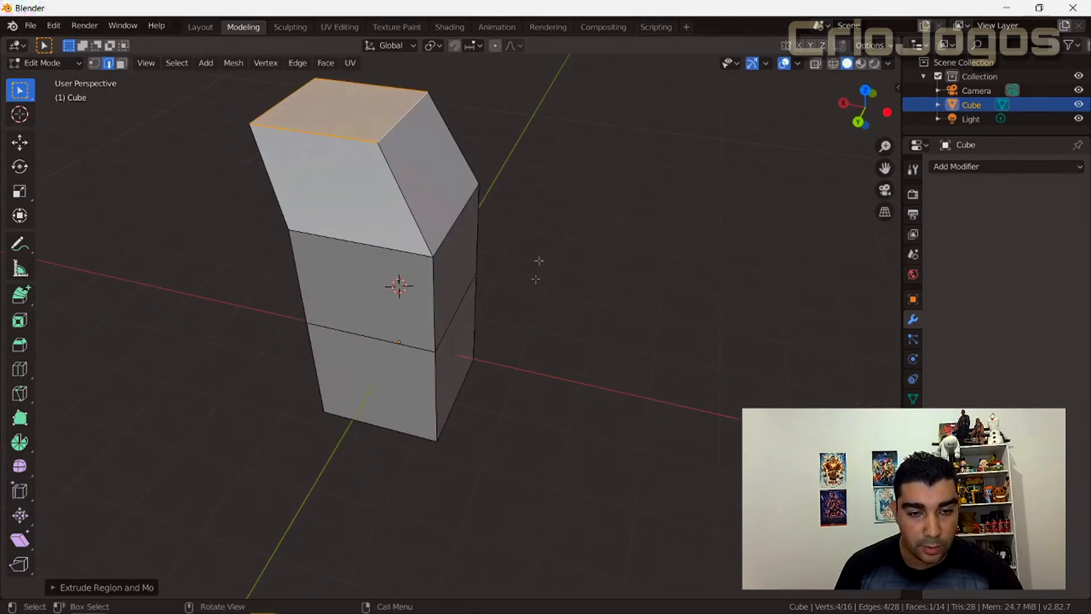
key(ctrl+z)
Deselect one top edge, try extruding the other three edges into open walls, and undo back to the four-edge selection.
shift+click(408, 171)
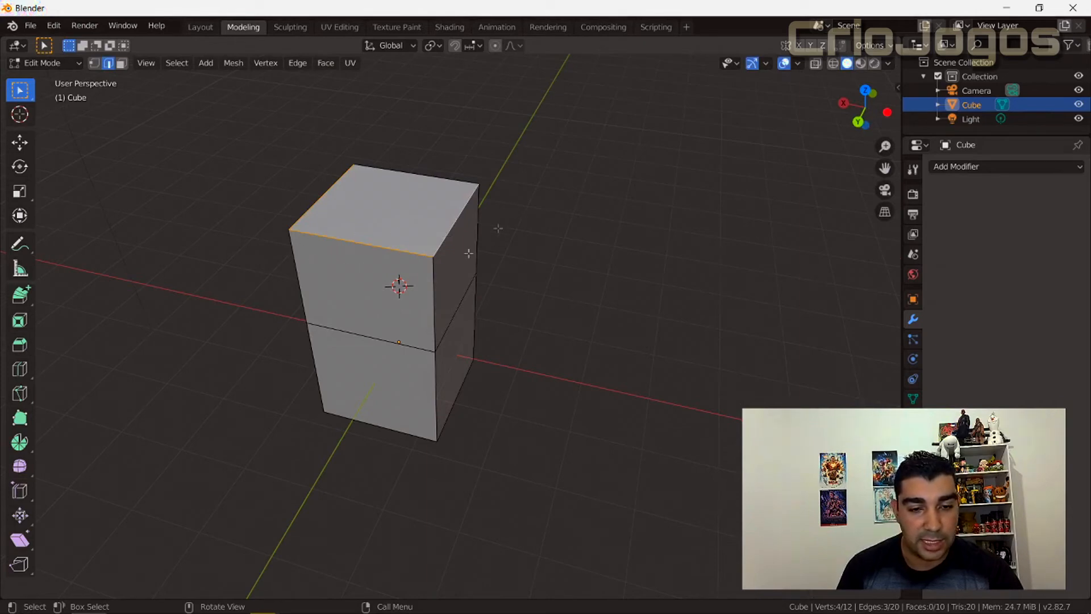
key(e)
click(341, 163)
middle_drag(531, 317, 279, 298)
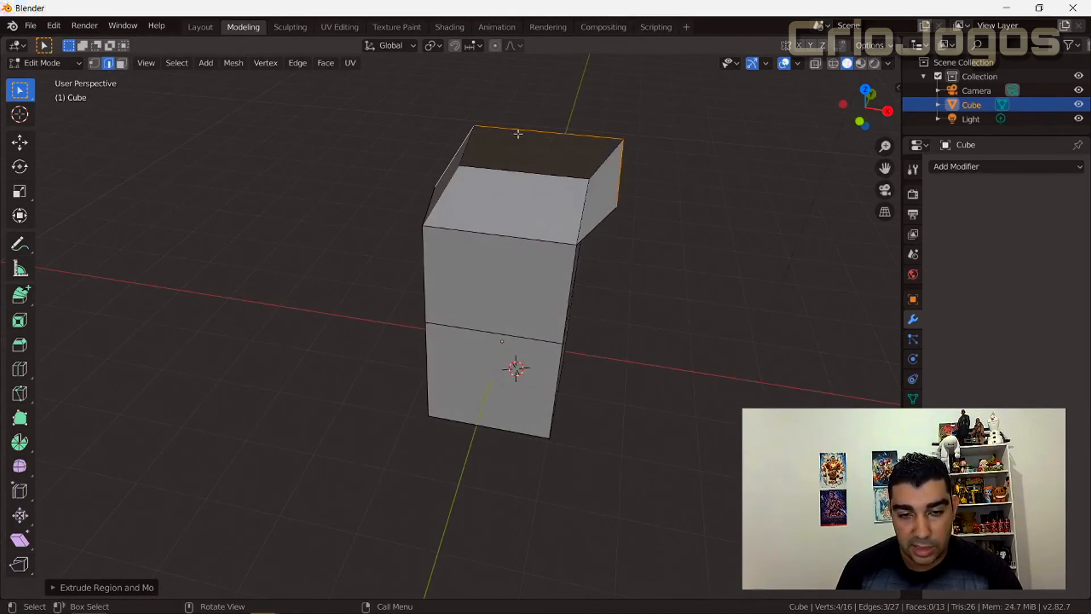
middle_drag(457, 248, 478, 125)
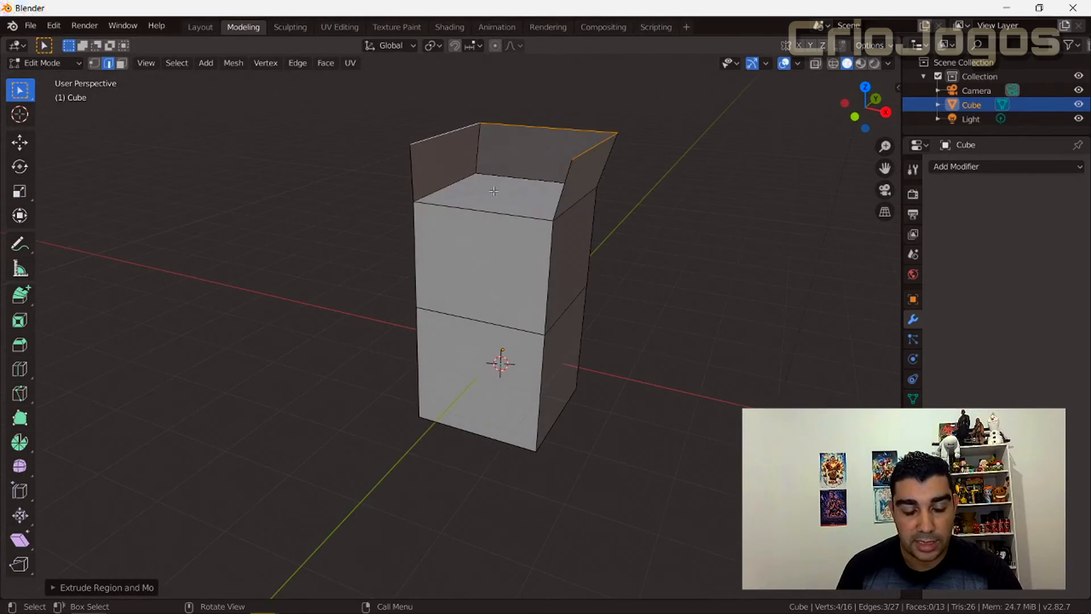
key(ctrl+z)
key(ctrl+z)
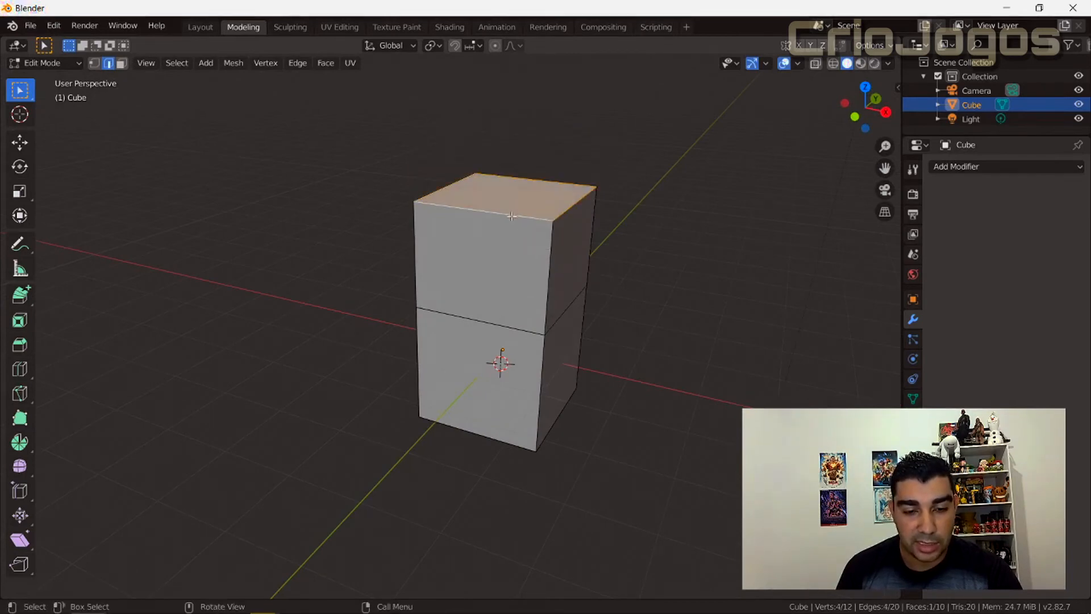
Try extruding the four selected top edges straight up, and undo the extrusion.
key(e)
click(501, 125)
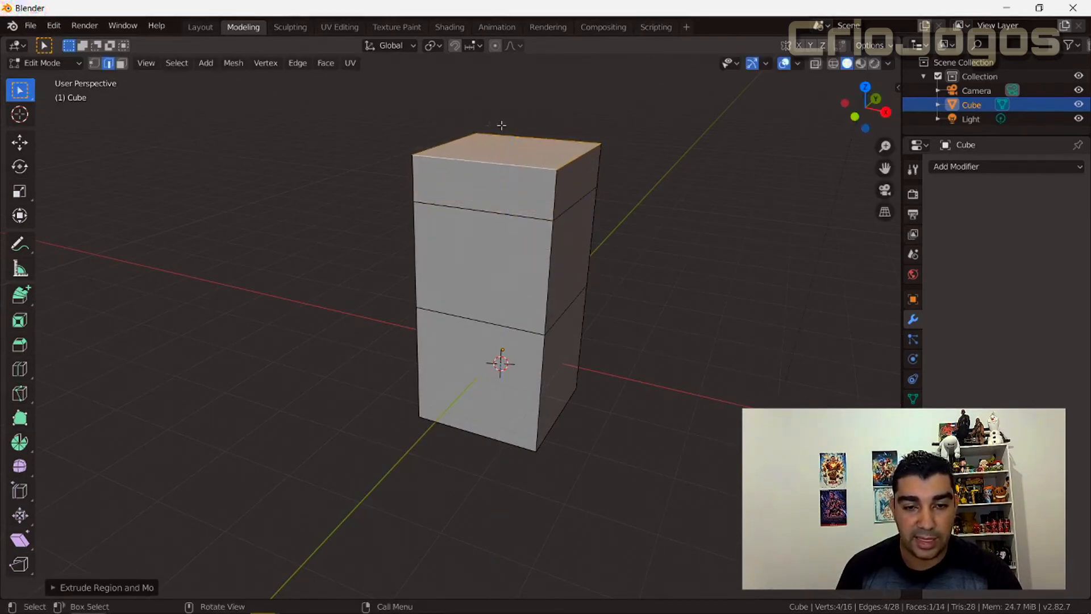
middle_drag(367, 215, 382, 230)
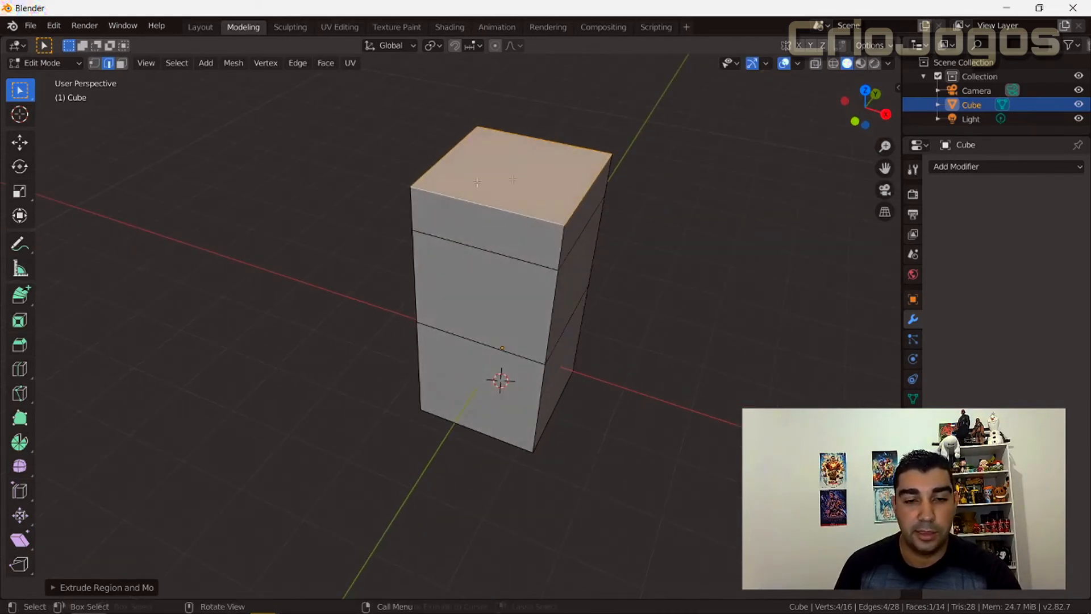
key(ctrl+z)
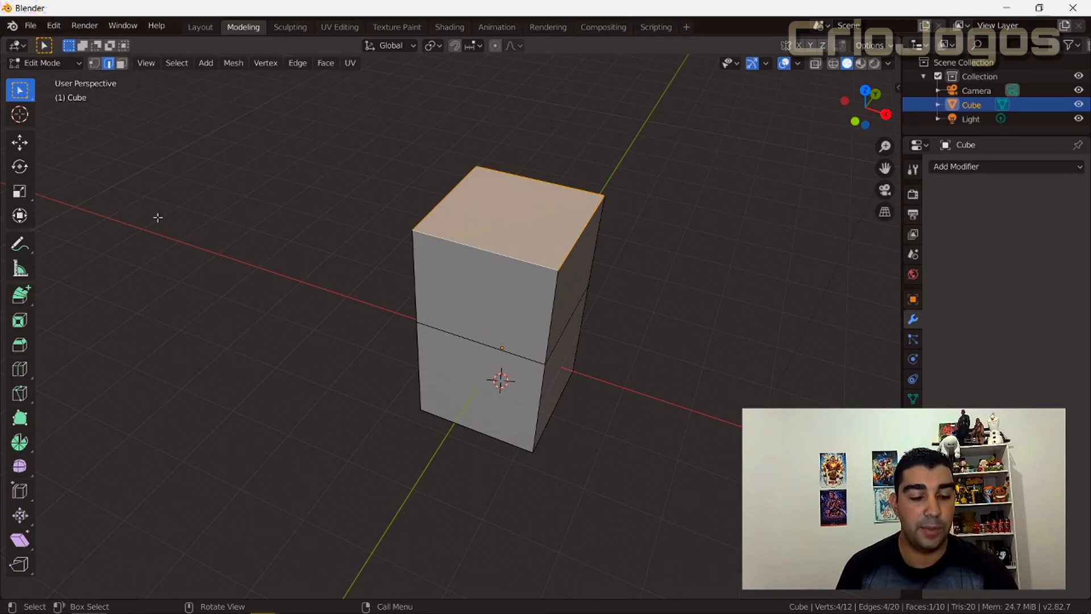
Cycle repeatedly through the vertex, edge and face select modes, finishing in vertex select mode.
key(1)
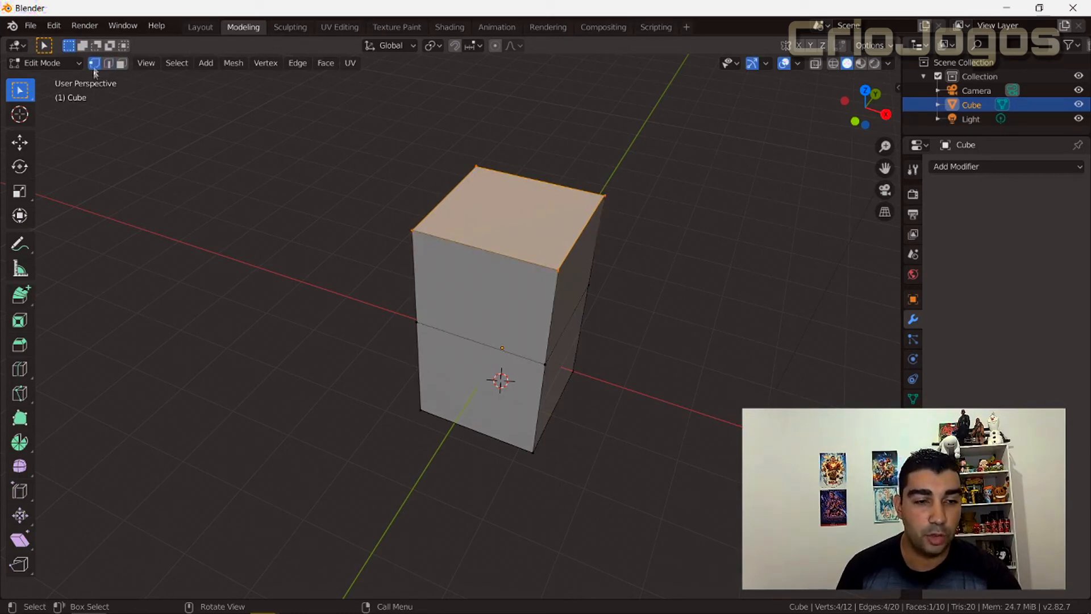
key(2)
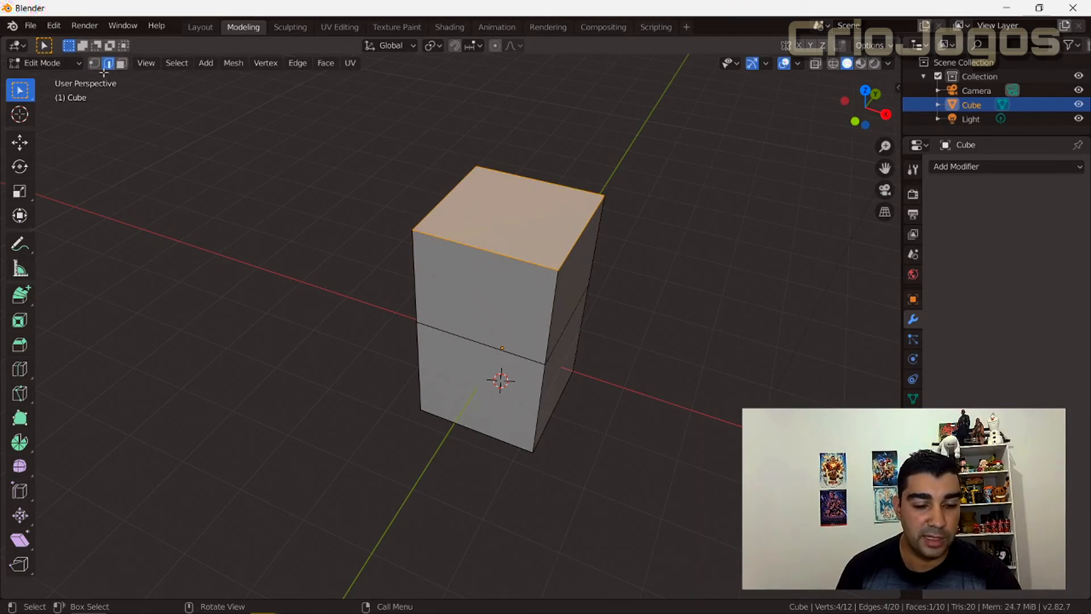
key(3)
key(1)
key(2)
key(3)
key(1)
key(2)
key(3)
key(1)
key(2)
key(1)
key(2)
key(3)
key(2)
key(3)
key(1)
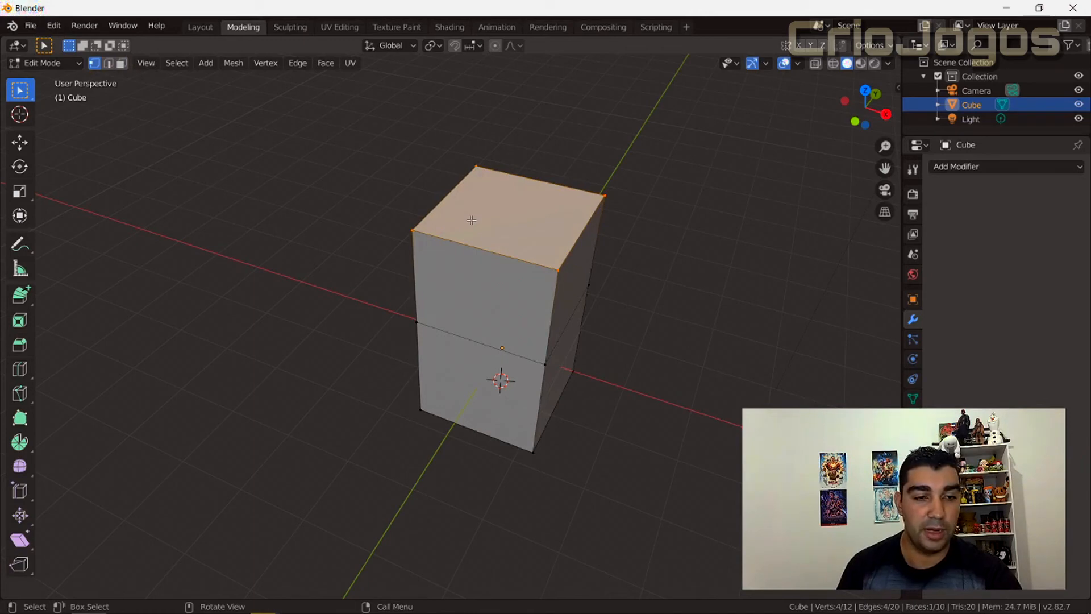
Examine the block in front and right orthographic views and from rotated viewpoints.
key(KP_1)
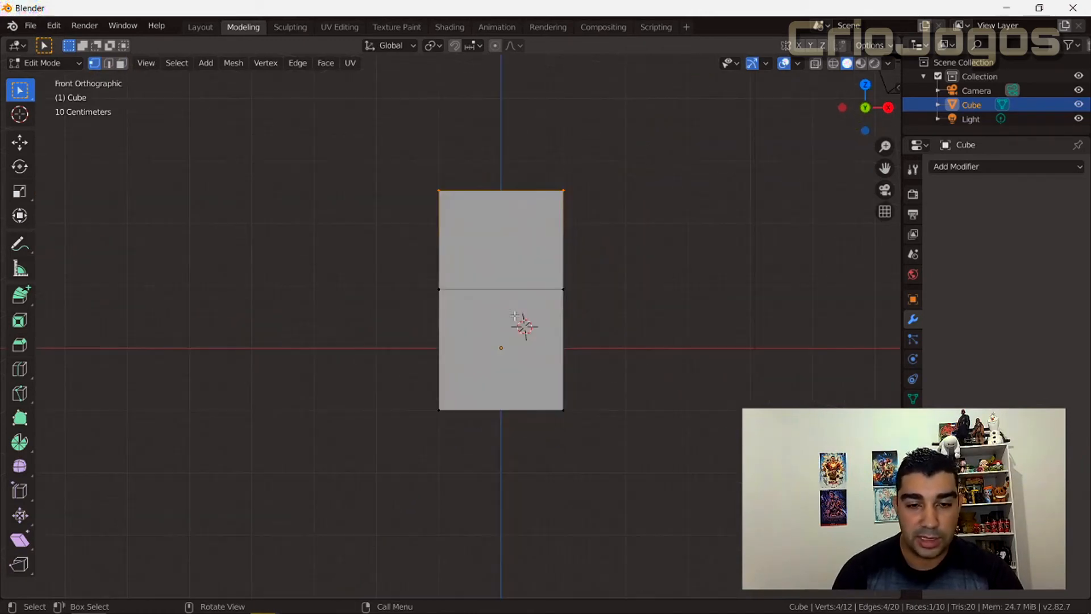
middle_drag(514, 316, 516, 316)
key(KP_3)
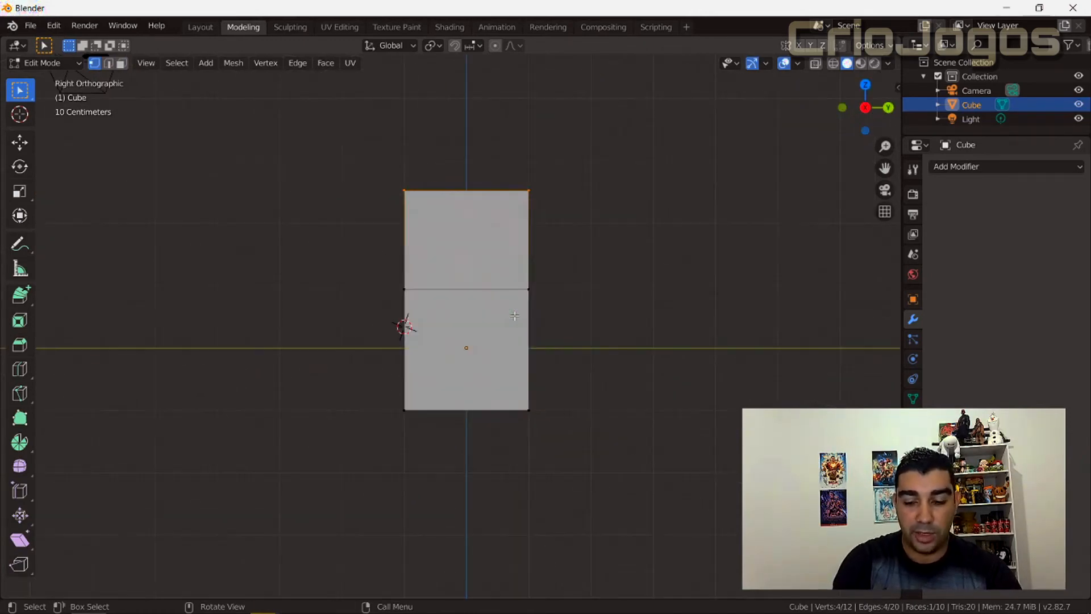
key(KP_1)
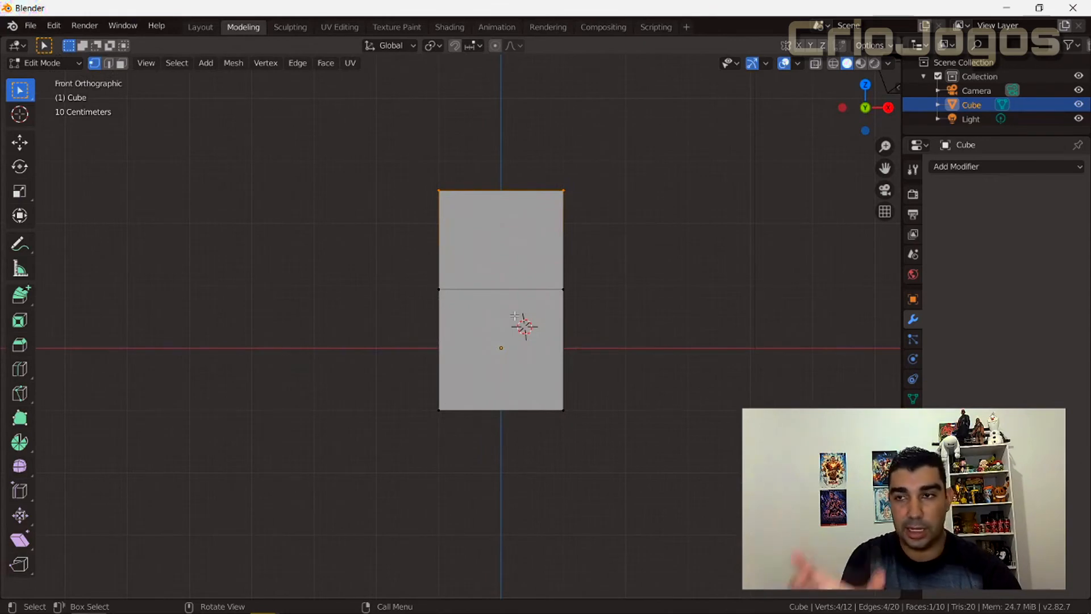
middle_drag(515, 315, 514, 316)
key(KP_1)
middle_drag(648, 275, 616, 341)
key(KP_1)
key(KP_2)
key(KP_3)
key(KP_1)
key(KP_2)
key(KP_3)
key(KP_2)
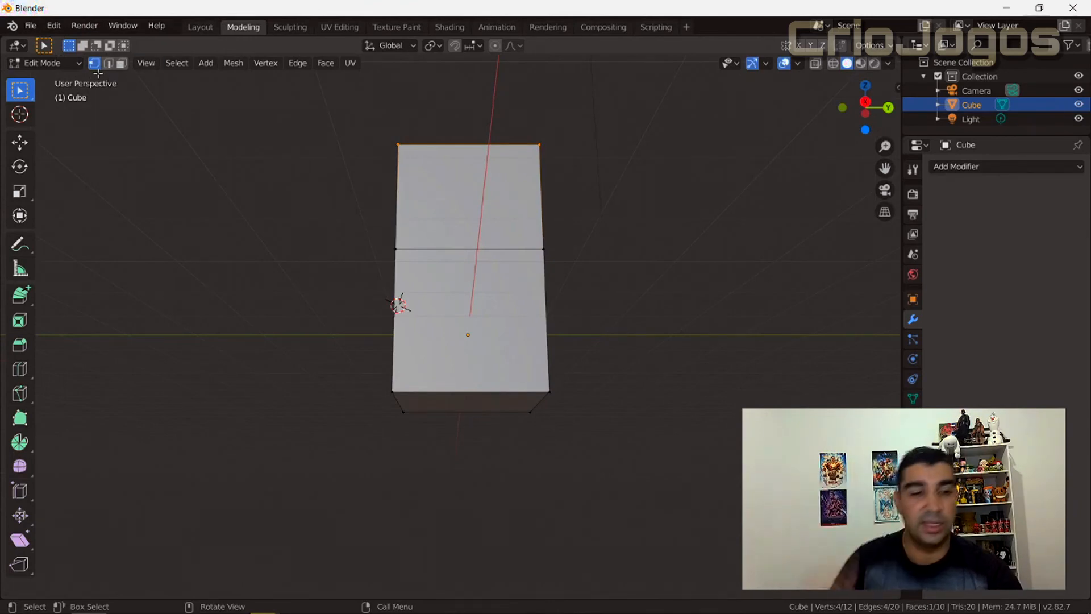
Cycle again through the vertex, edge and face select modes, finishing in edge select mode.
key(2)
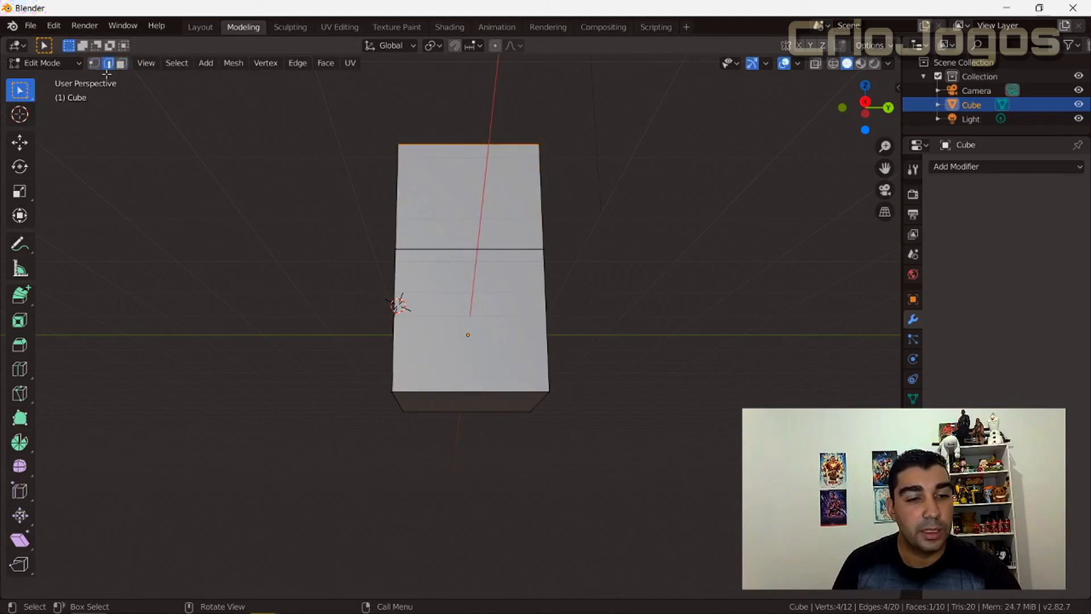
key(1)
key(2)
key(3)
key(1)
key(2)
key(3)
key(2)
middle_drag(368, 165, 322, 264)
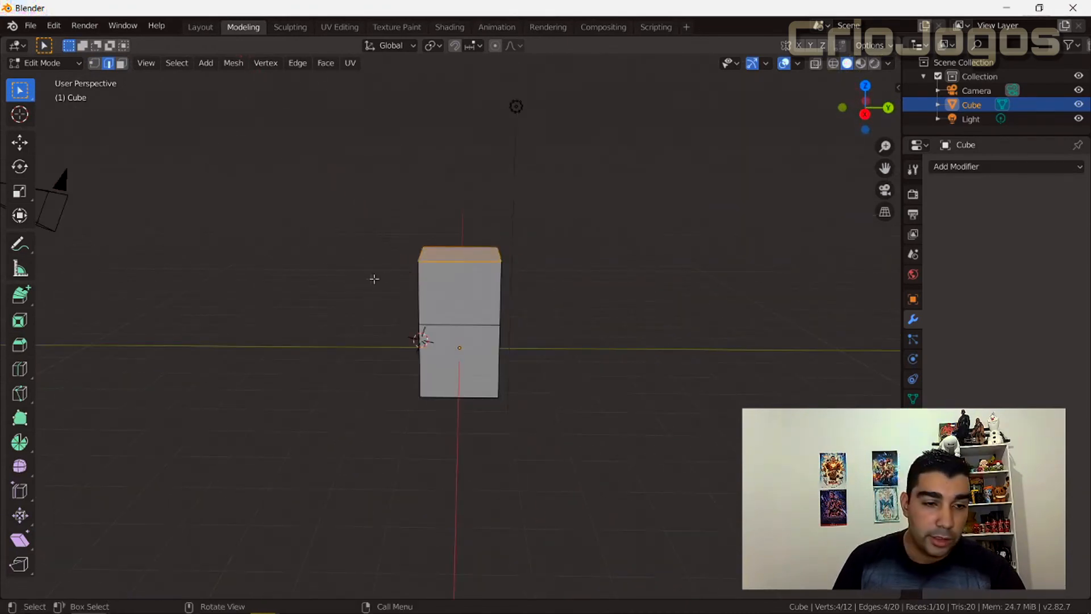
Select the block's top face in face select mode and activate the Inset Faces tool.
click(470, 261)
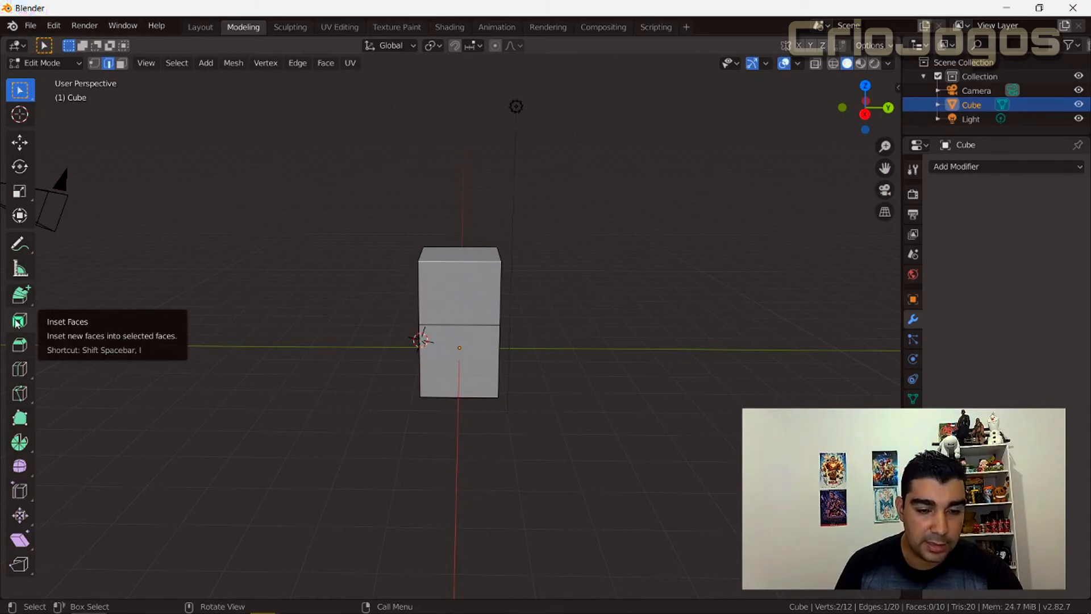
middle_drag(338, 254, 329, 297)
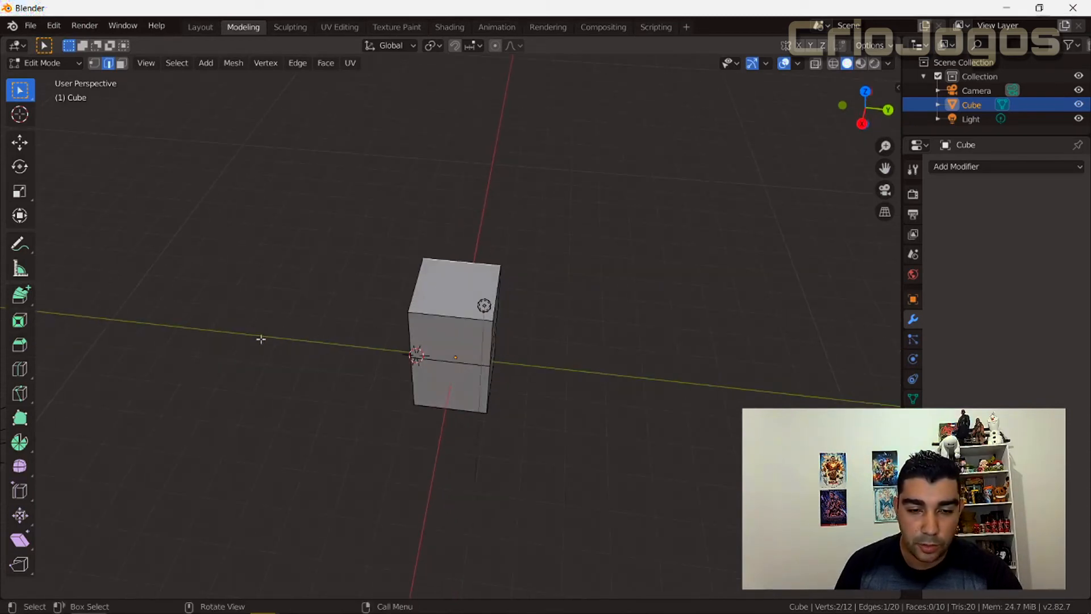
key(3)
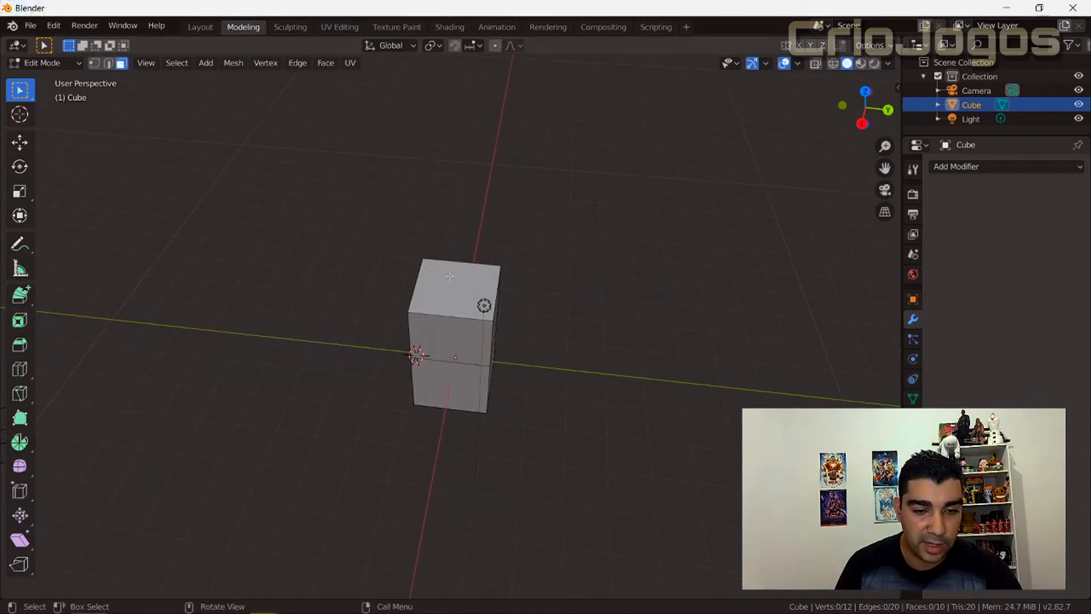
click(449, 276)
scroll(243, 338, up, 4)
click(19, 320)
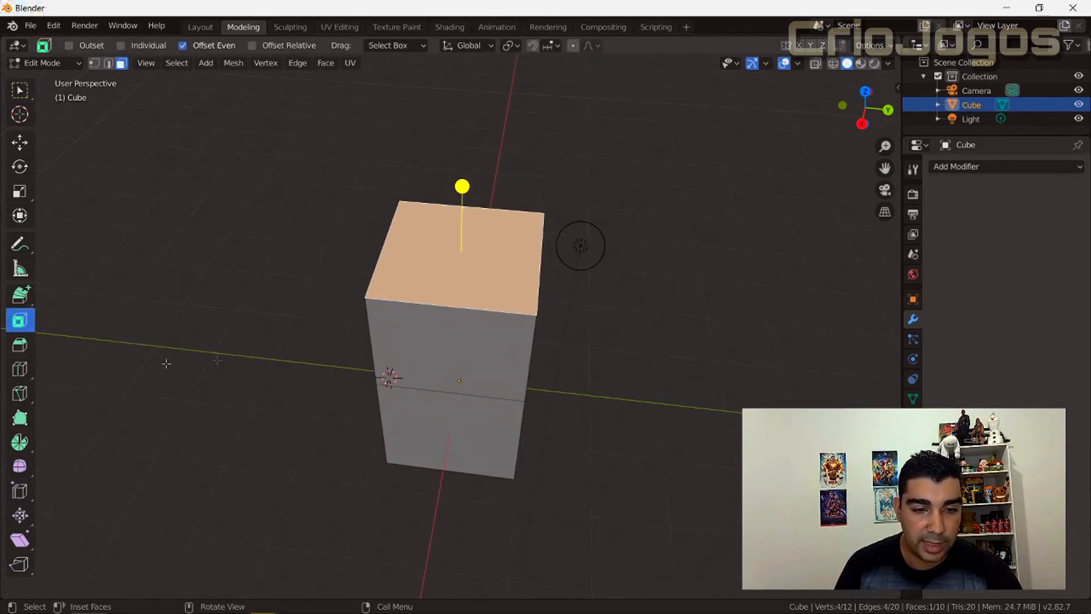
Try insetting the top face with the Inset Faces handle, and undo the insets.
drag(465, 183, 466, 158)
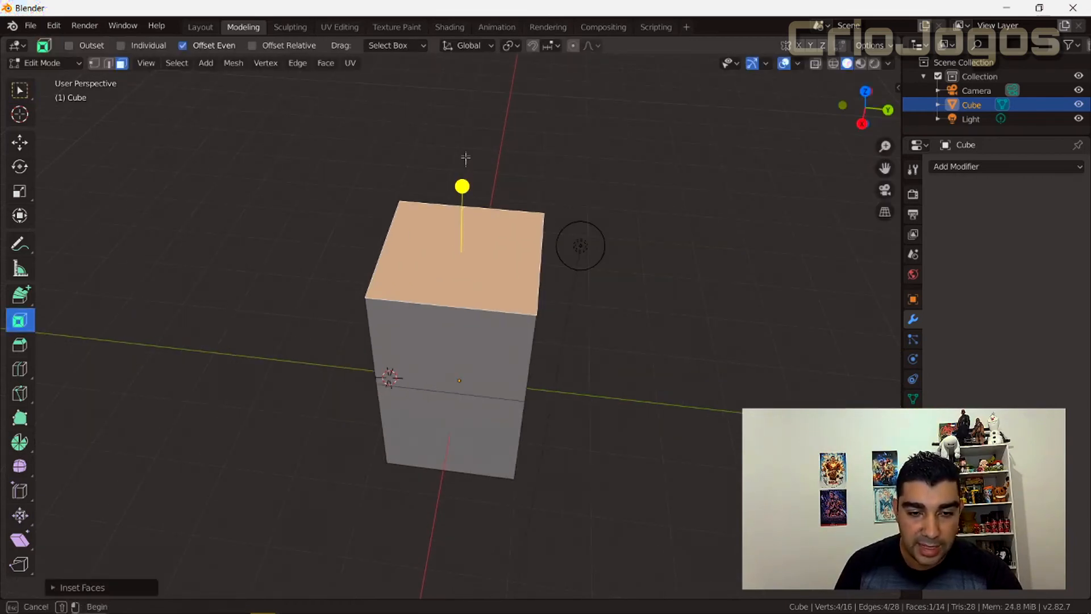
click(461, 176)
key(ctrl+z)
drag(463, 186, 463, 221)
key(ctrl+z)
key(ctrl+z)
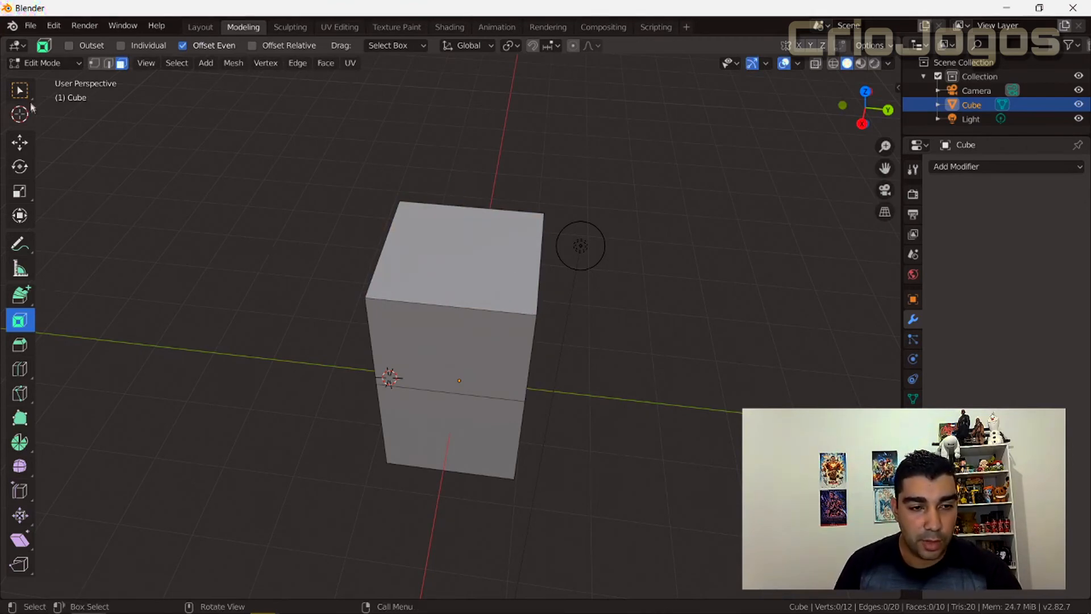
Reactivate the selection tool and select the block's top face again.
key(w)
click(501, 282)
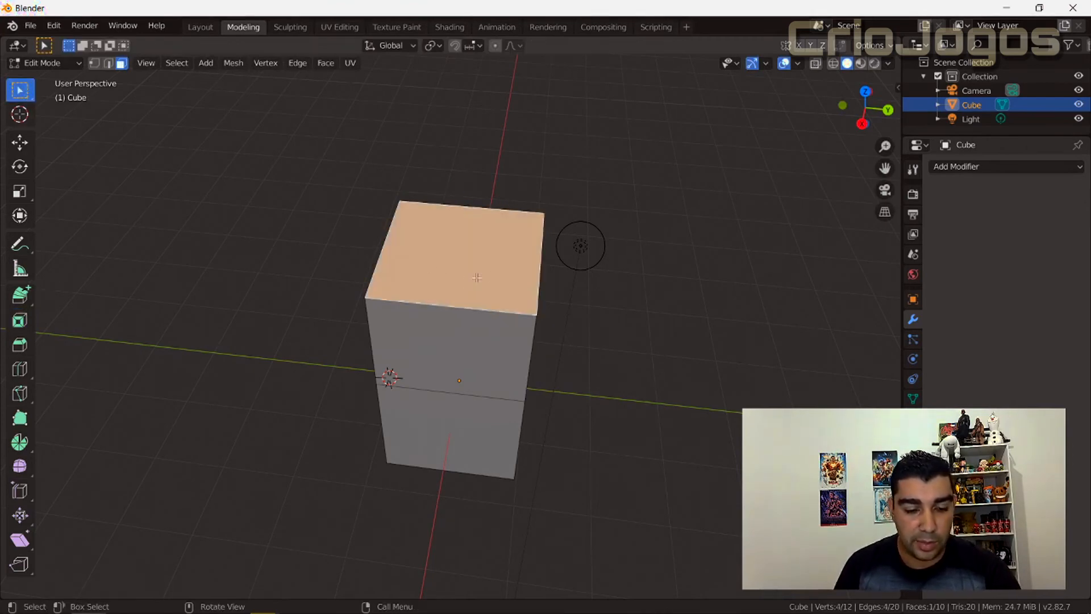
Try making an inset by extruding the top face in place and scaling it inward, and undo it.
key(e)
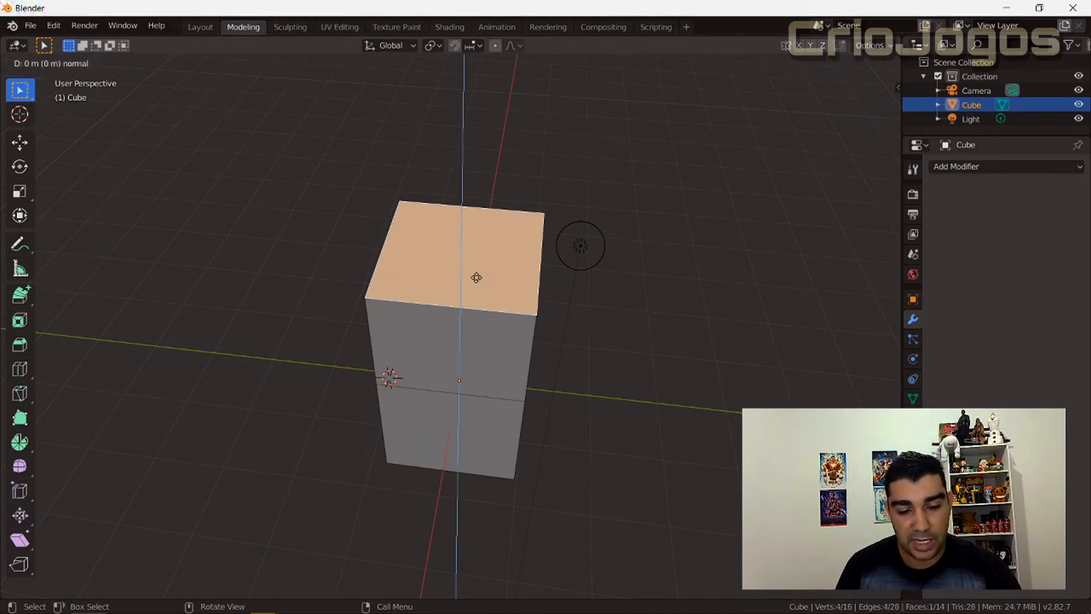
key(s)
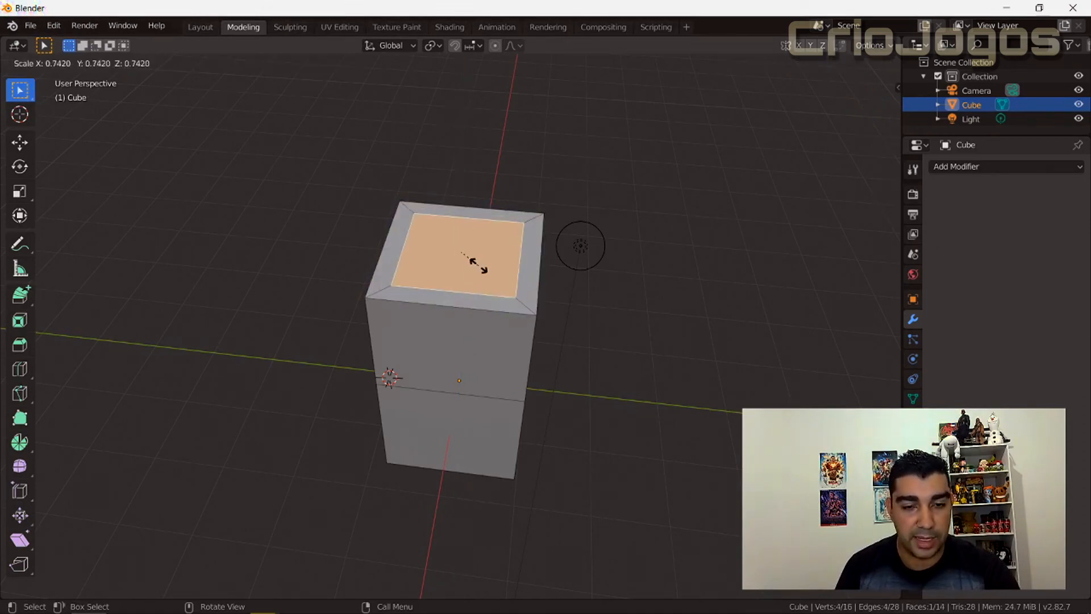
click(472, 262)
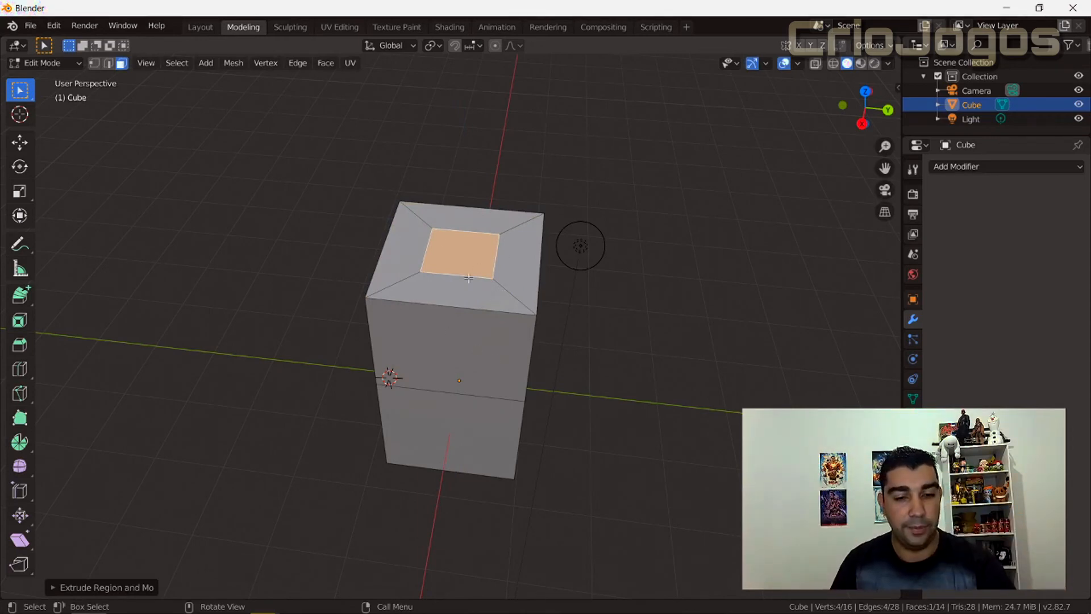
key(ctrl+z)
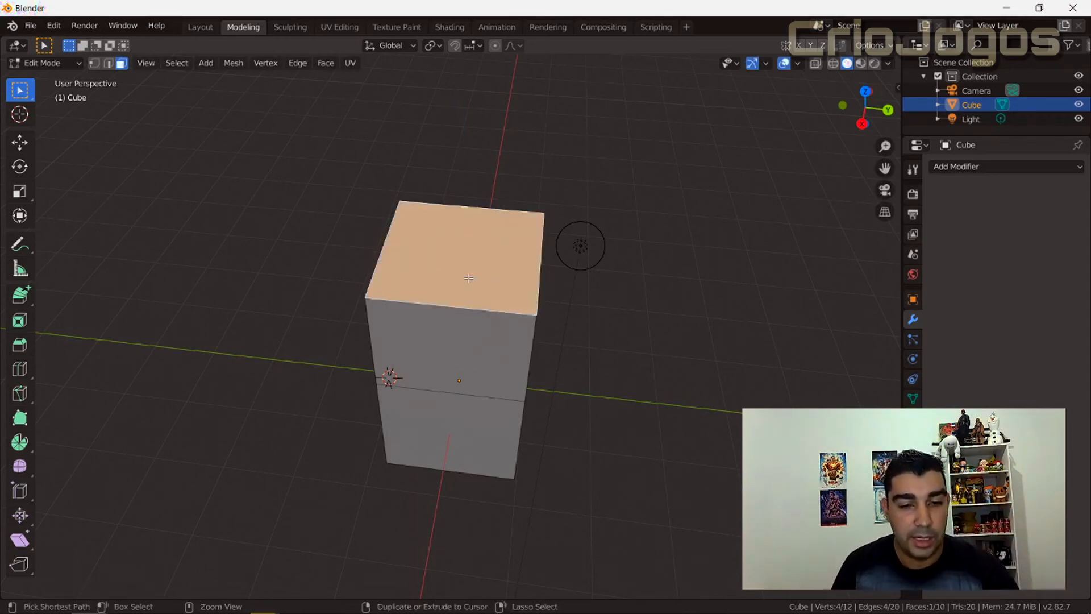
Inset the block's top face with the Inset Faces tool.
key(alt+a)
click(20, 326)
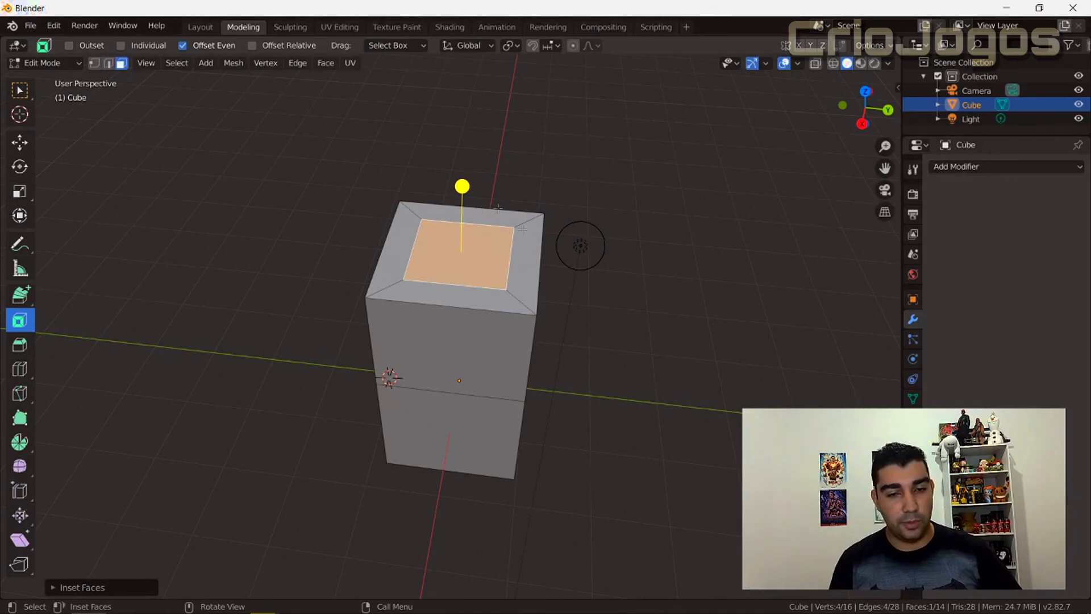
Select the two adjacent side faces on the upper half of the block.
middle_drag(566, 326, 513, 297)
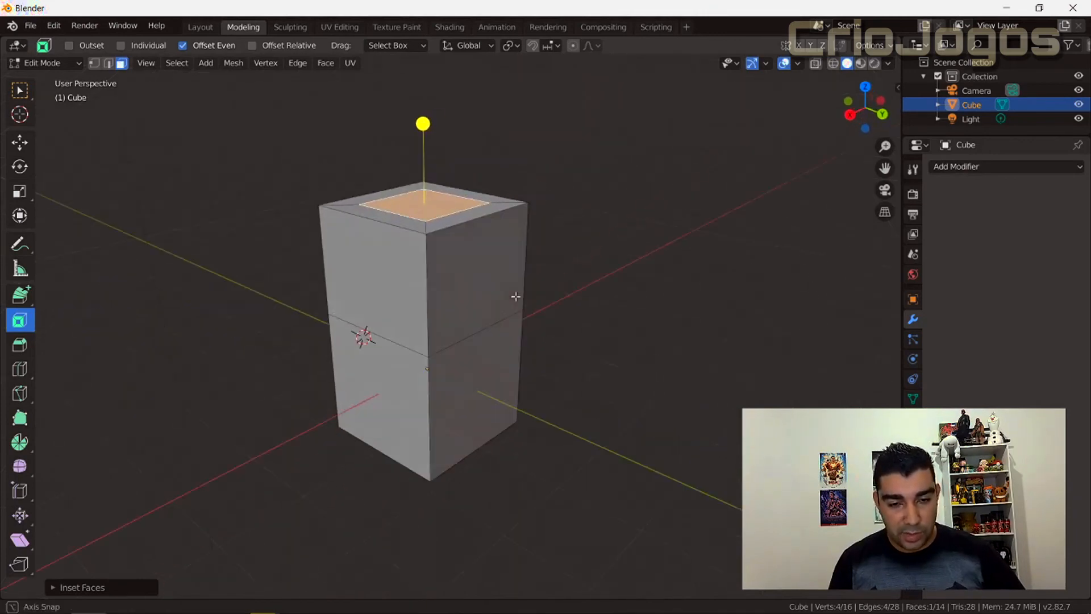
click(376, 282)
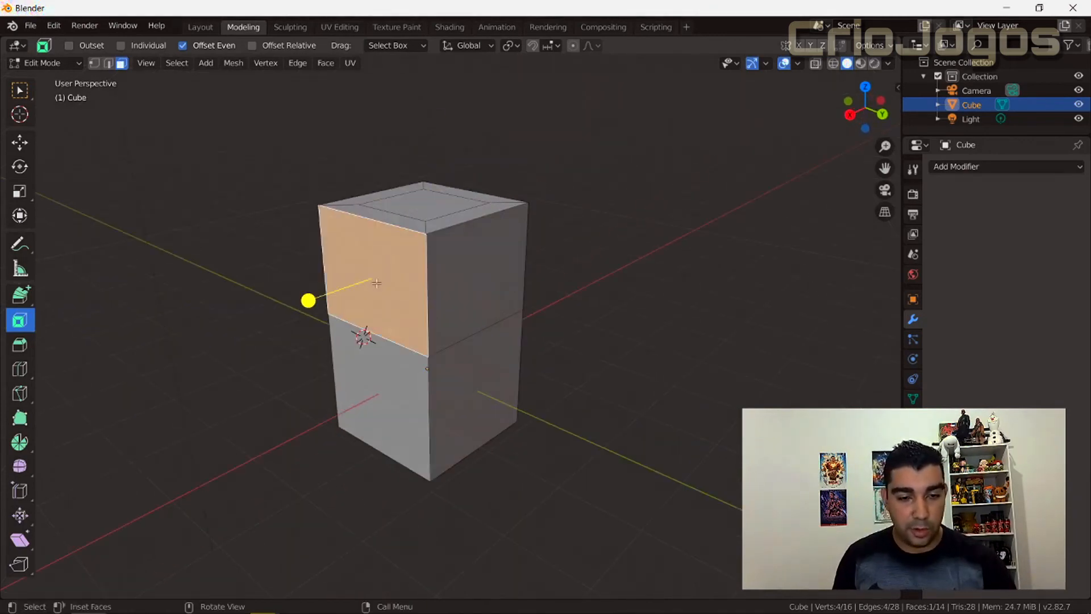
shift+click(475, 275)
Try extruding the two selected side faces in place and scaling them, and undo it.
key(e)
key(s)
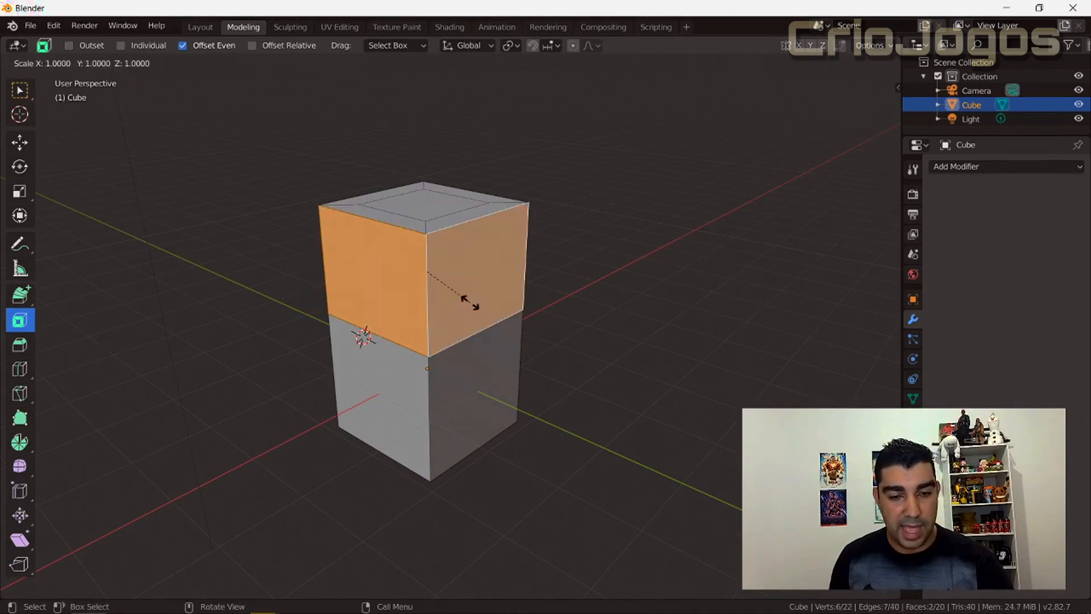
click(458, 282)
middle_drag(427, 299, 467, 273)
key(ctrl+z)
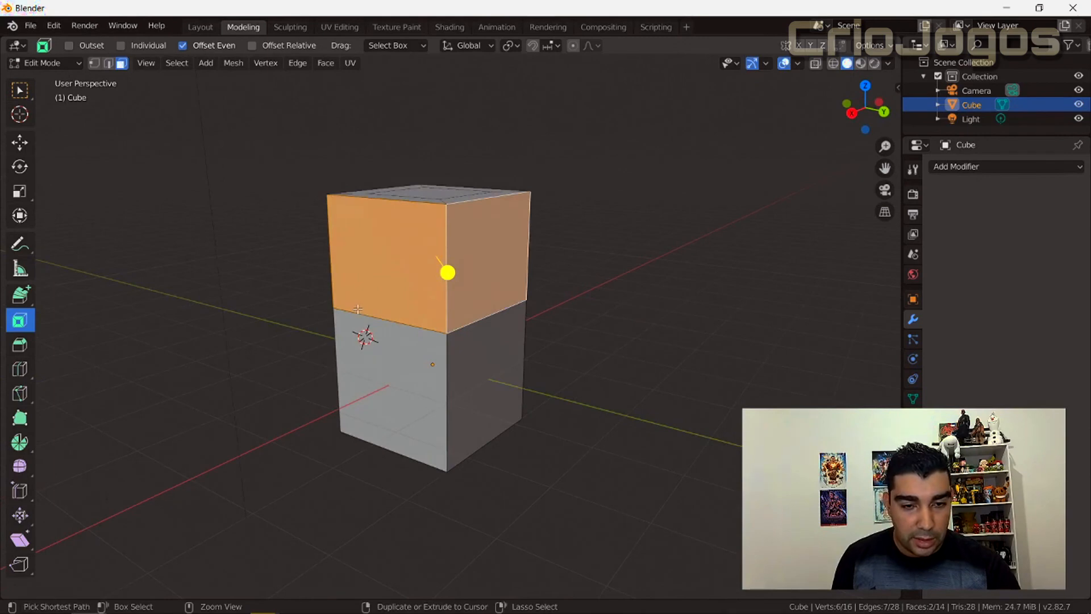
Try insetting the two upper side faces together with the Inset Faces handle, inspect the shared corner, and undo it.
mouse_move(448, 273)
mouse_down()
mouse_move(431, 251)
mouse_move(448, 274)
mouse_up()
middle_drag(448, 274, 433, 254)
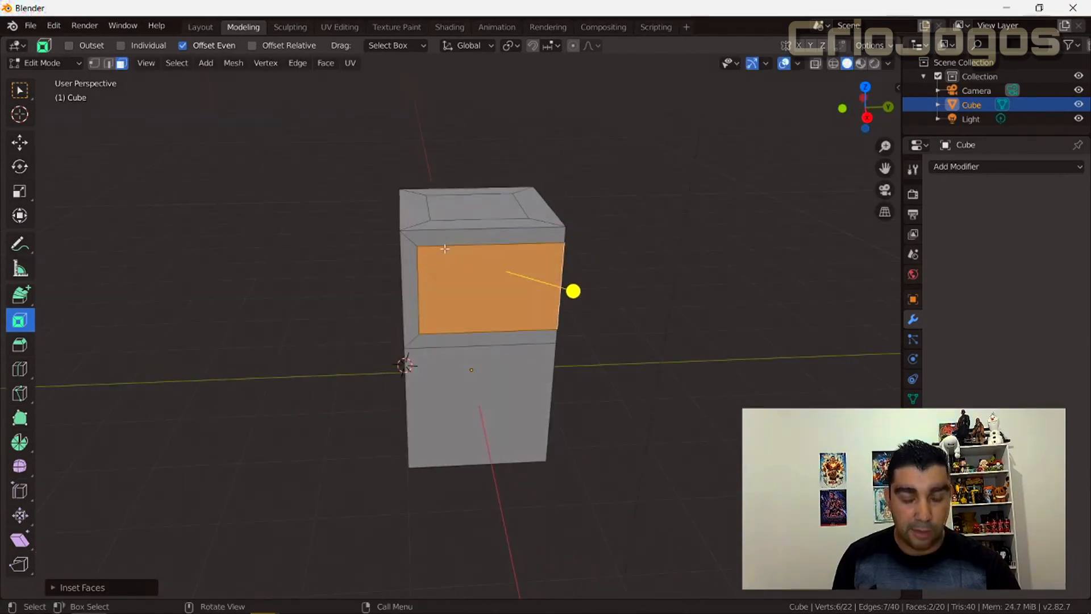
middle_drag(593, 360, 368, 271)
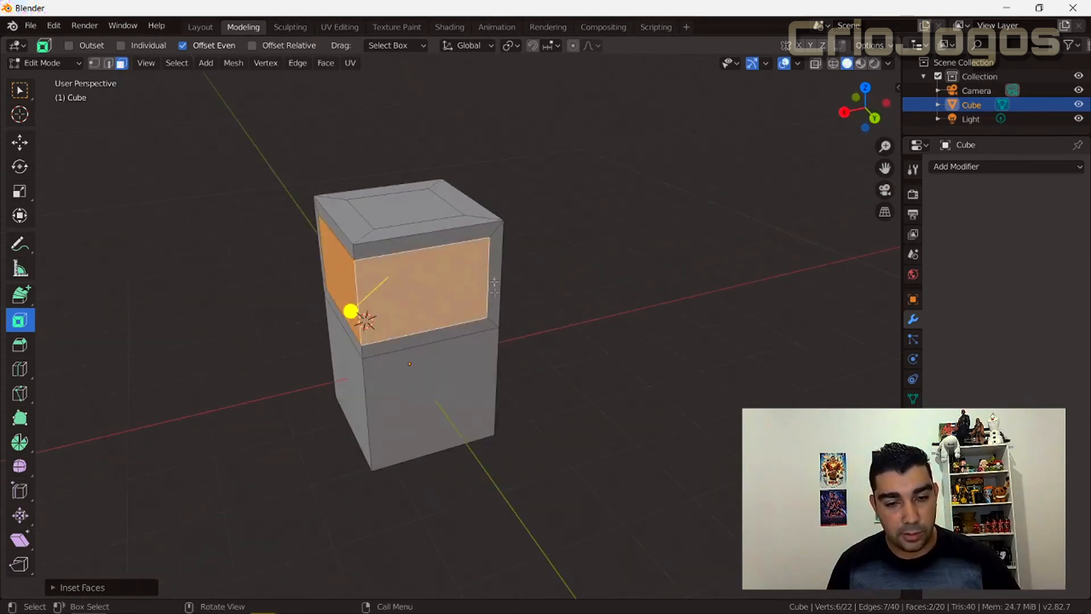
key(ctrl+z)
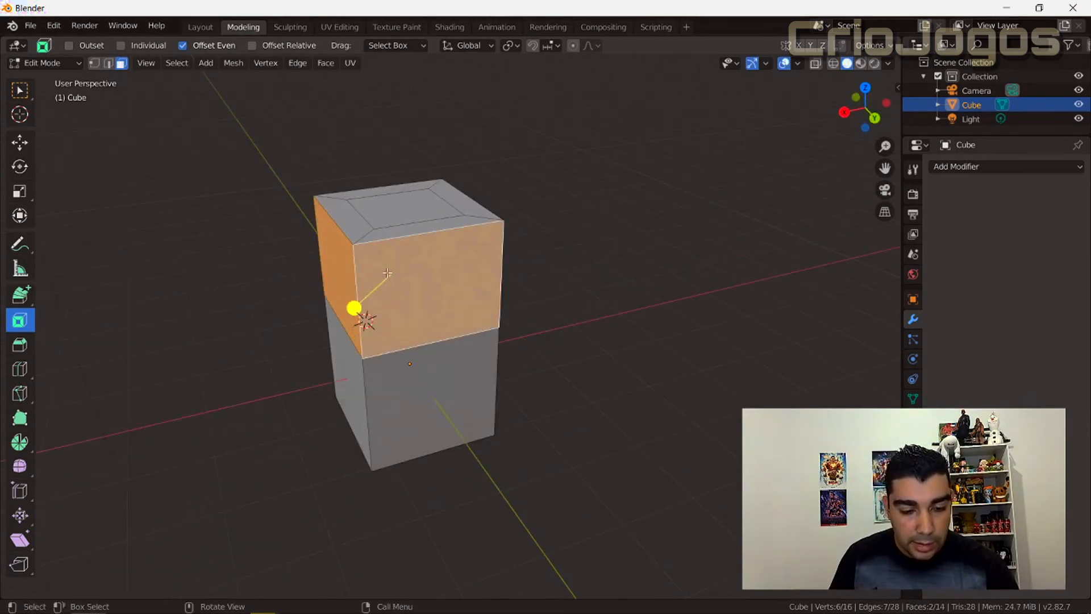
Try extruding the two upper side faces again and scaling them inward, inspect the recess around the corner, and undo it.
key(e)
key(s)
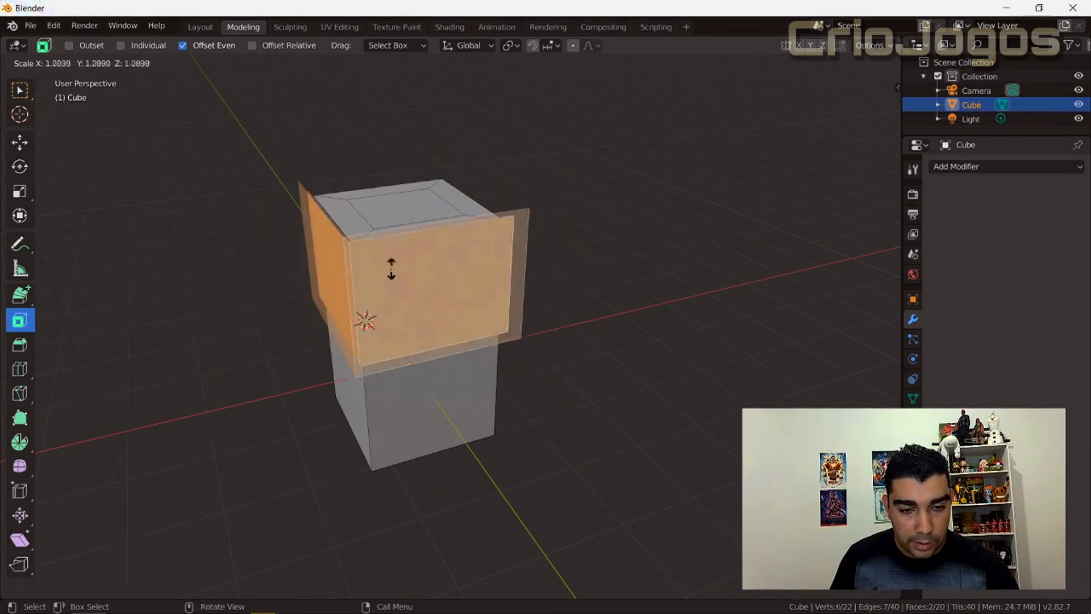
click(354, 307)
middle_drag(315, 344, 420, 320)
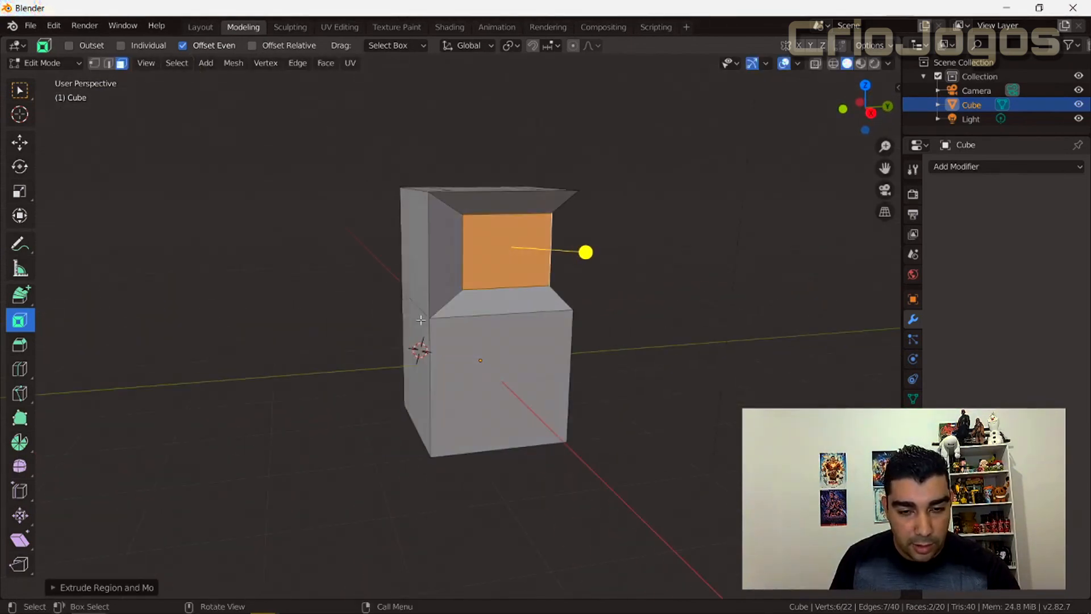
middle_drag(493, 286, 477, 386)
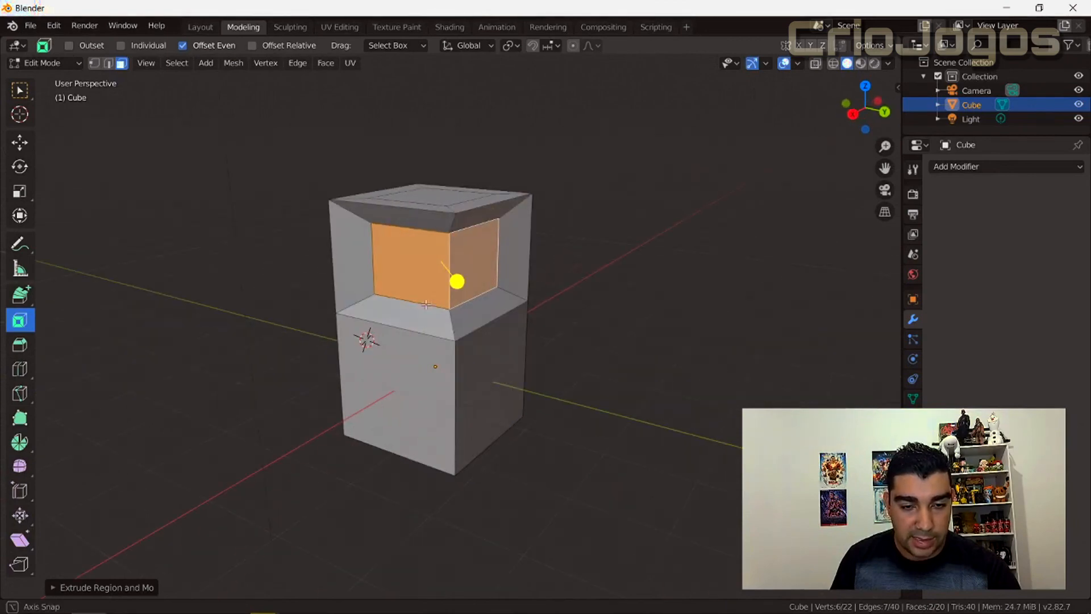
key(ctrl+z)
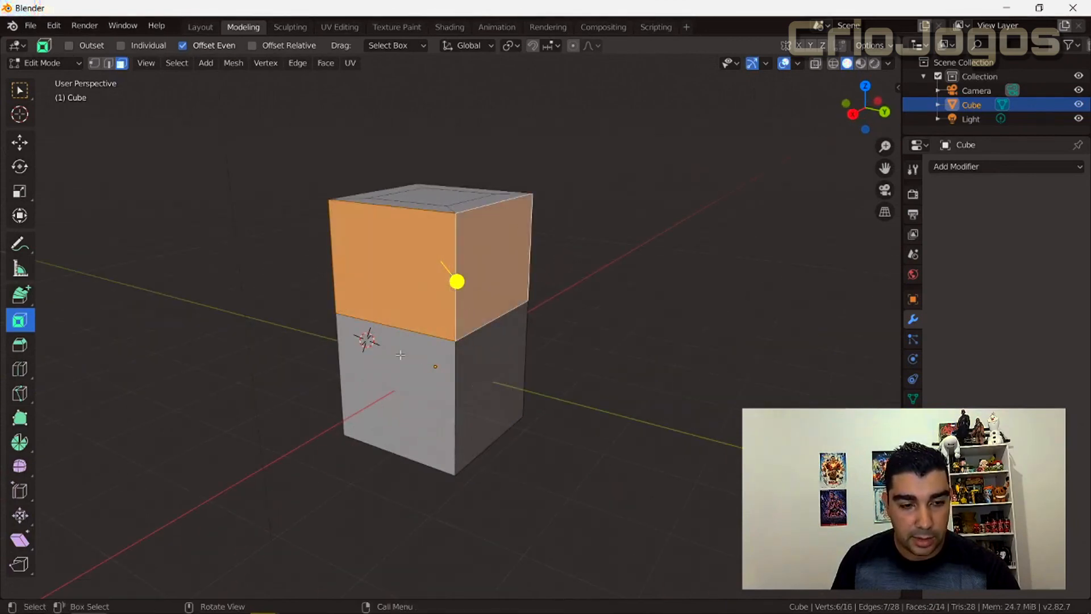
Try insetting the two upper side faces as one region, increase the inset's thickness in the operator settings, and undo it.
key(i)
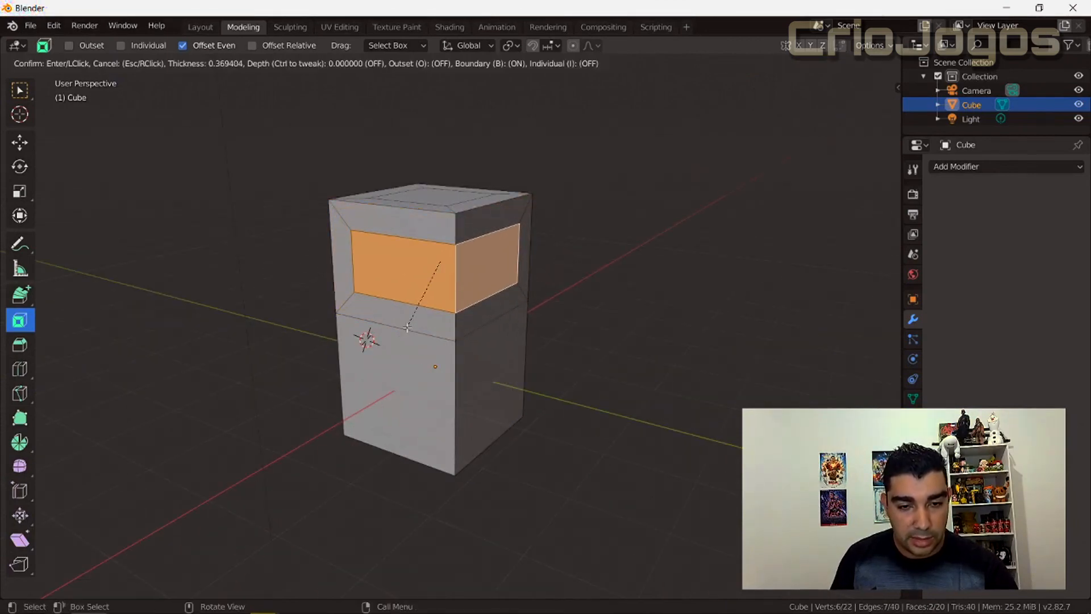
click(407, 323)
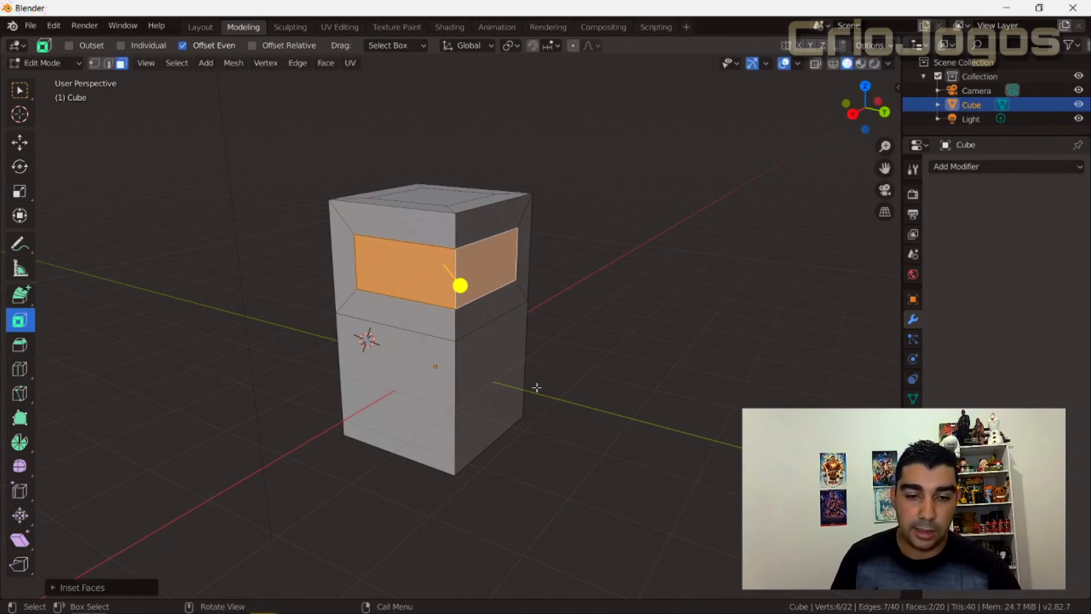
middle_drag(622, 324, 568, 330)
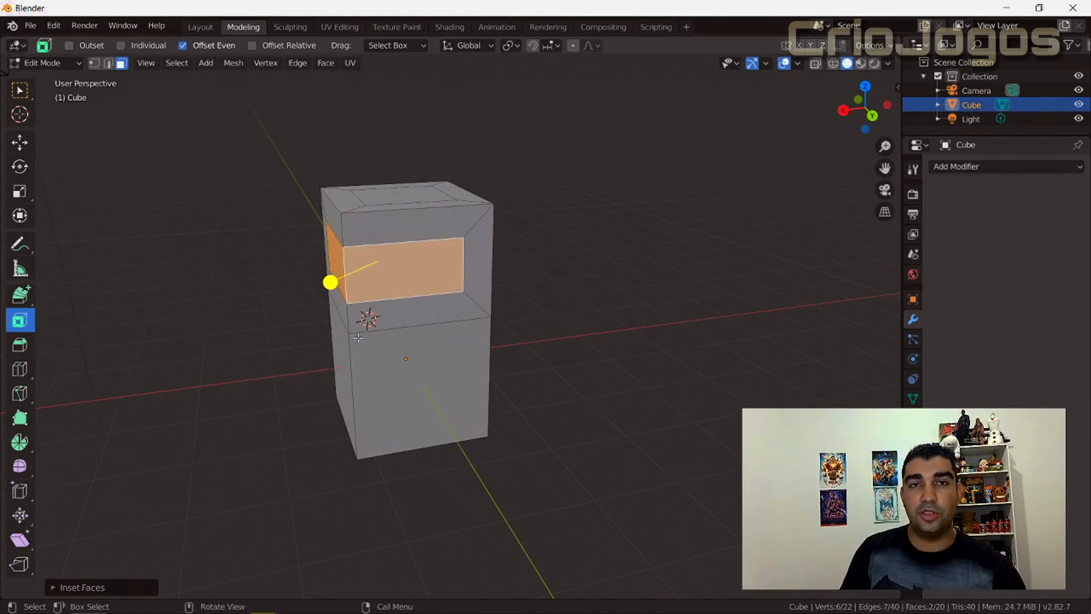
click(82, 586)
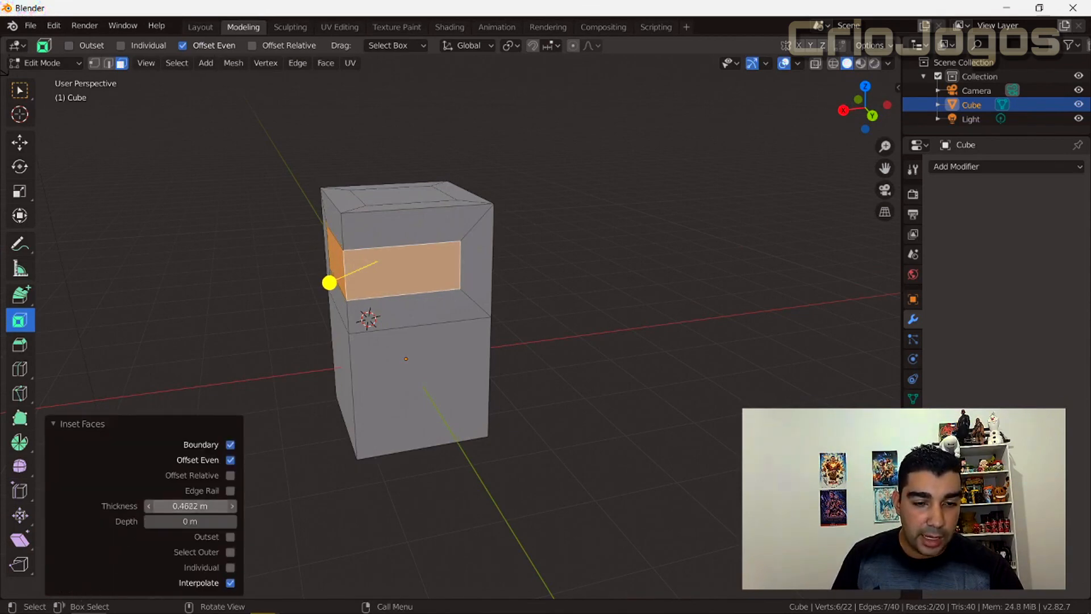
key(alt+a)
key(ctrl+z)
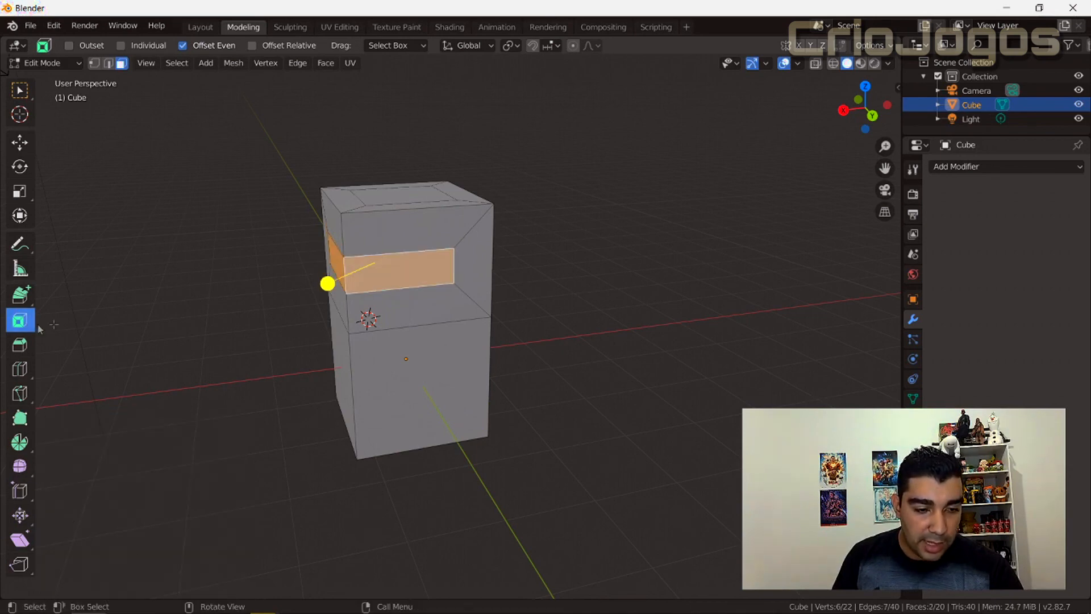
key(ctrl+z)
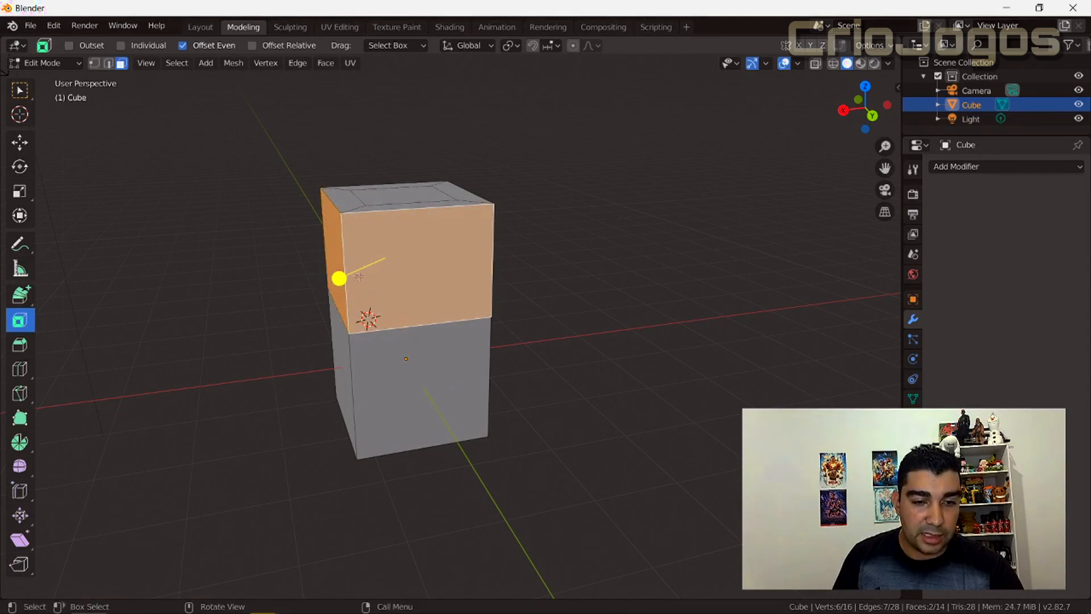
Inset the two upper side faces together with a thickness of 0.4489 m and a depth of 0.163 m.
mouse_move(339, 278)
mouse_down()
mouse_move(325, 289)
mouse_move(341, 268)
mouse_move(329, 283)
mouse_up()
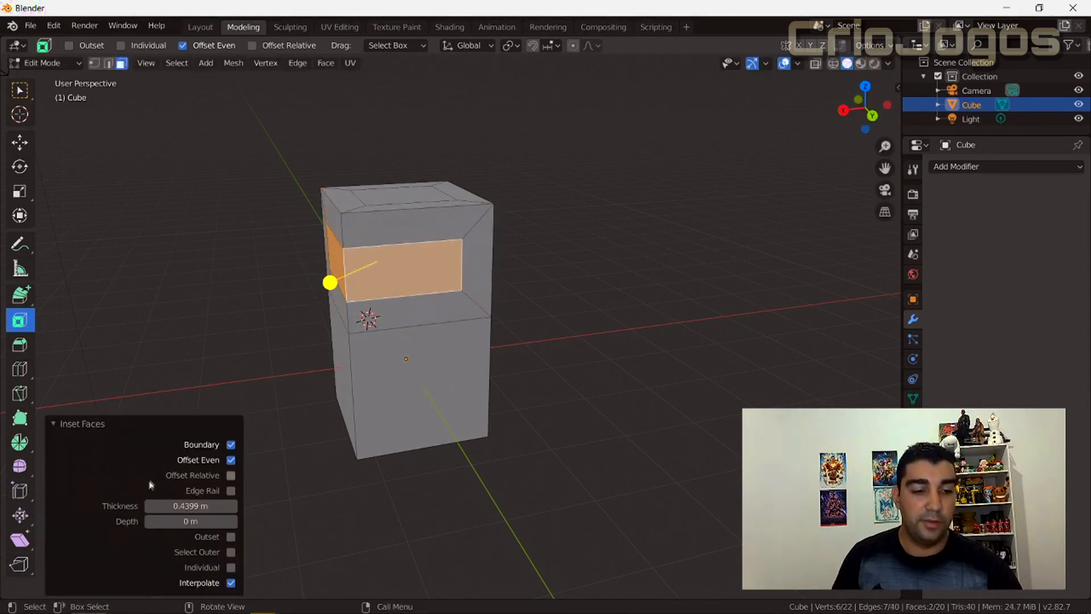
click(62, 423)
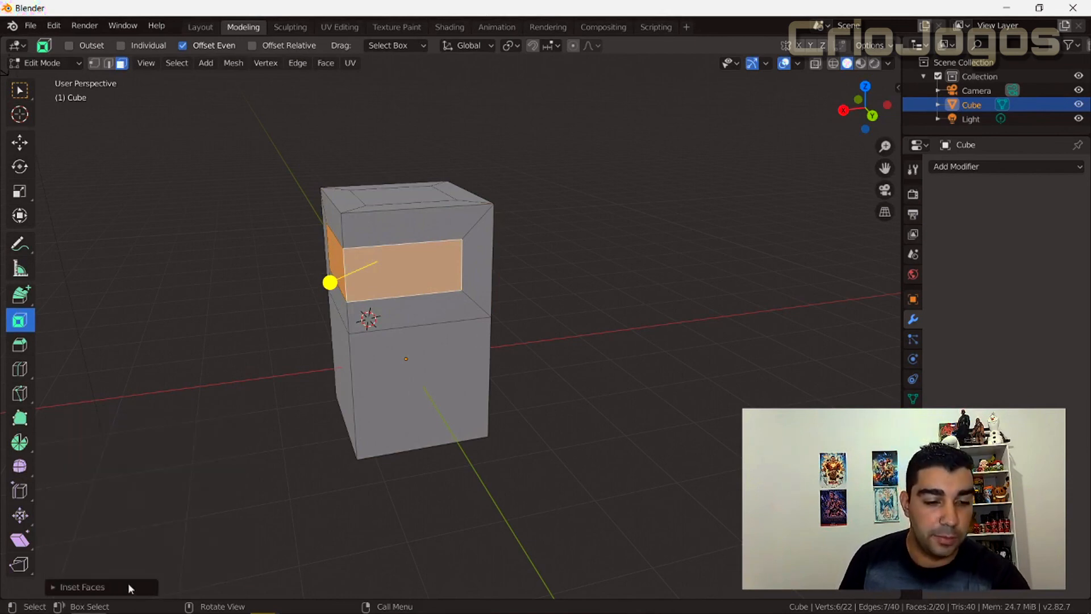
click(51, 587)
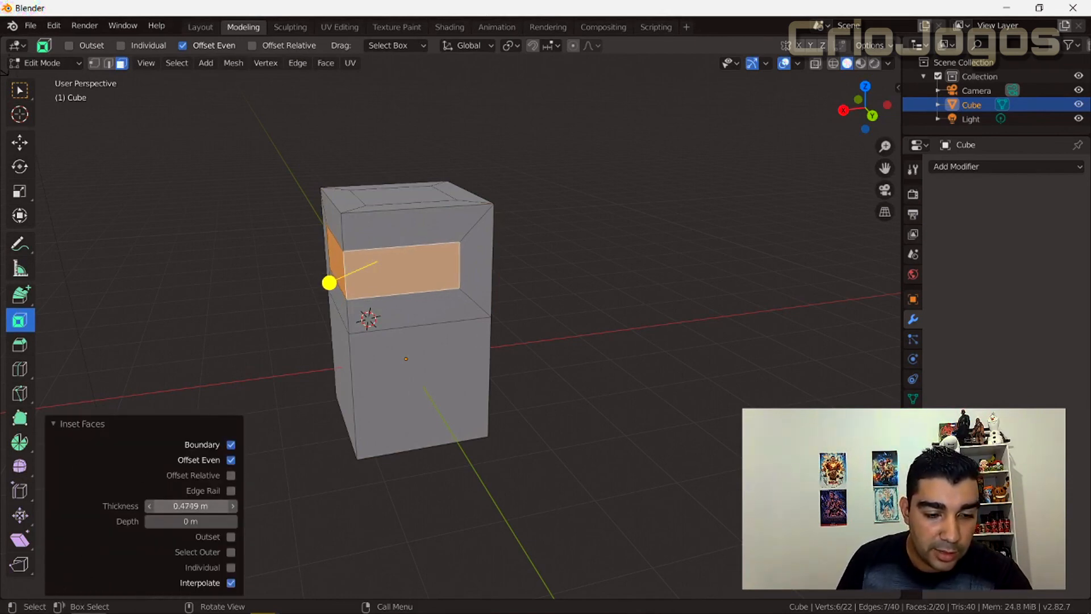
drag(190, 522, 199, 523)
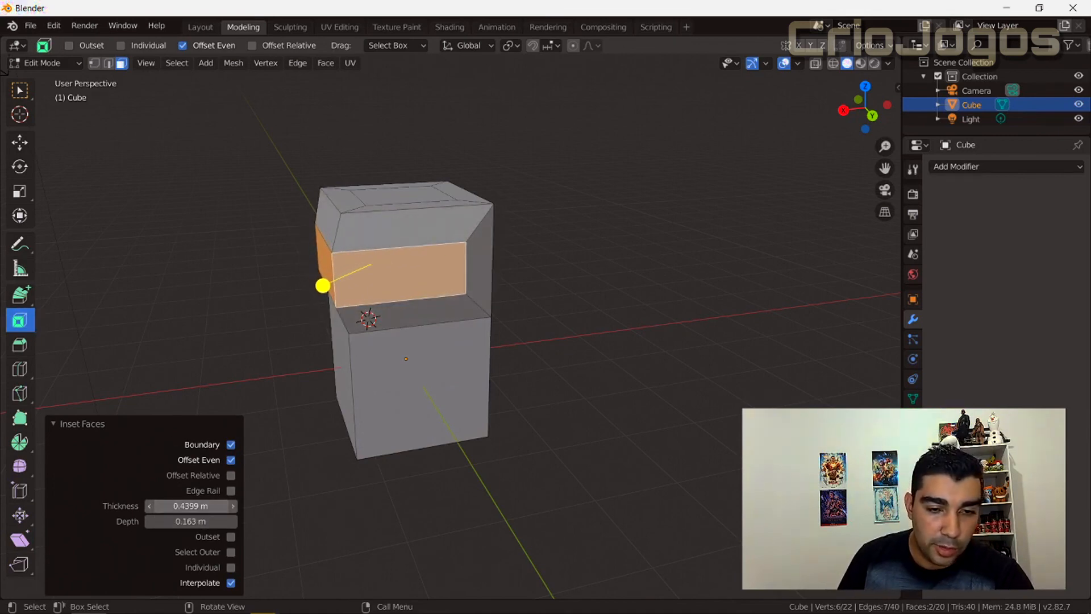
click(170, 505)
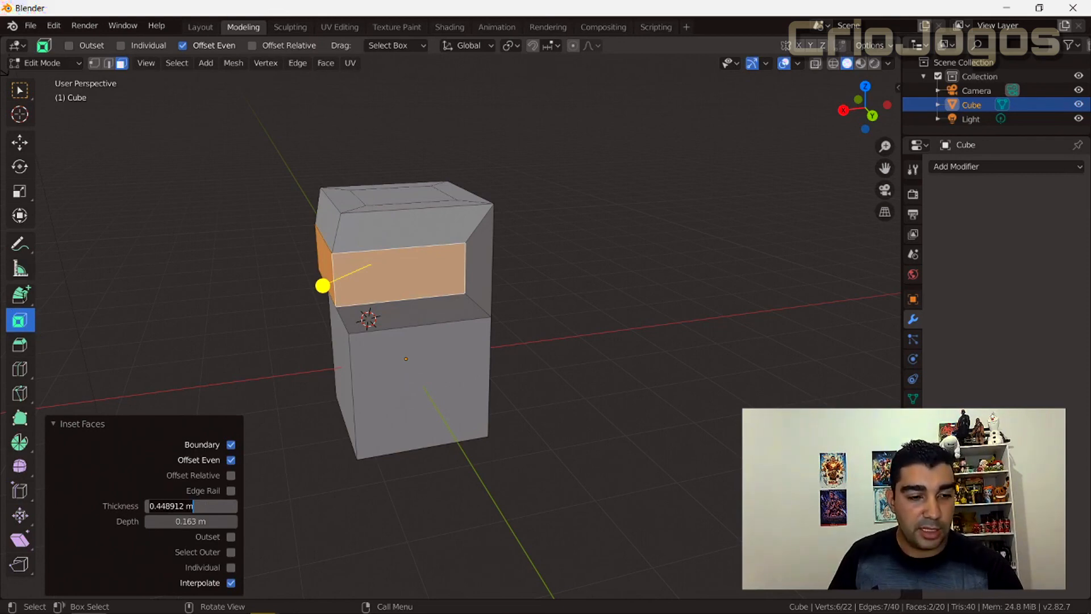
key(Return)
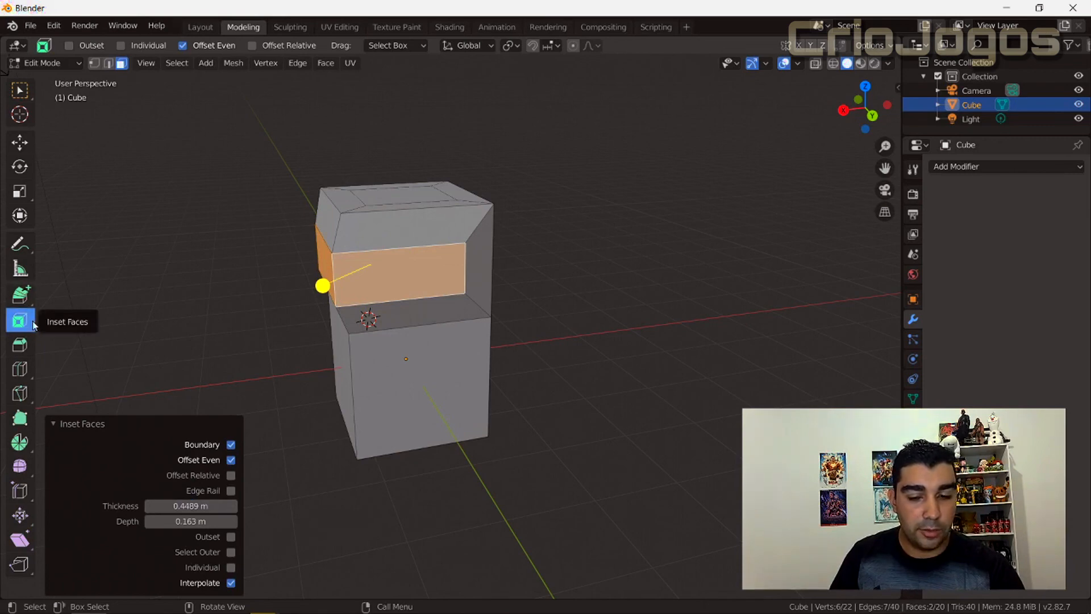